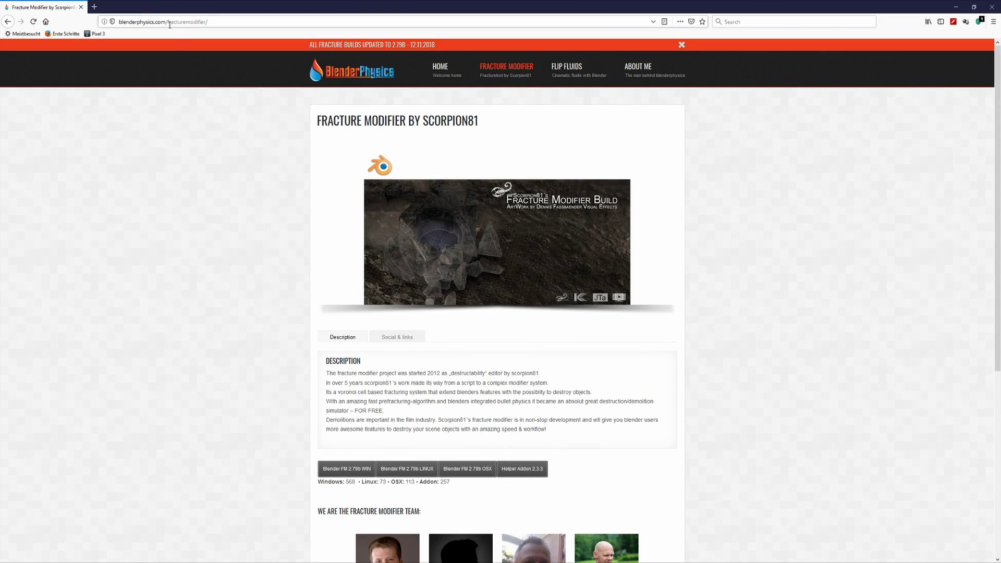
left_click(170, 25)
left_click_drag(199, 28, 224, 125)
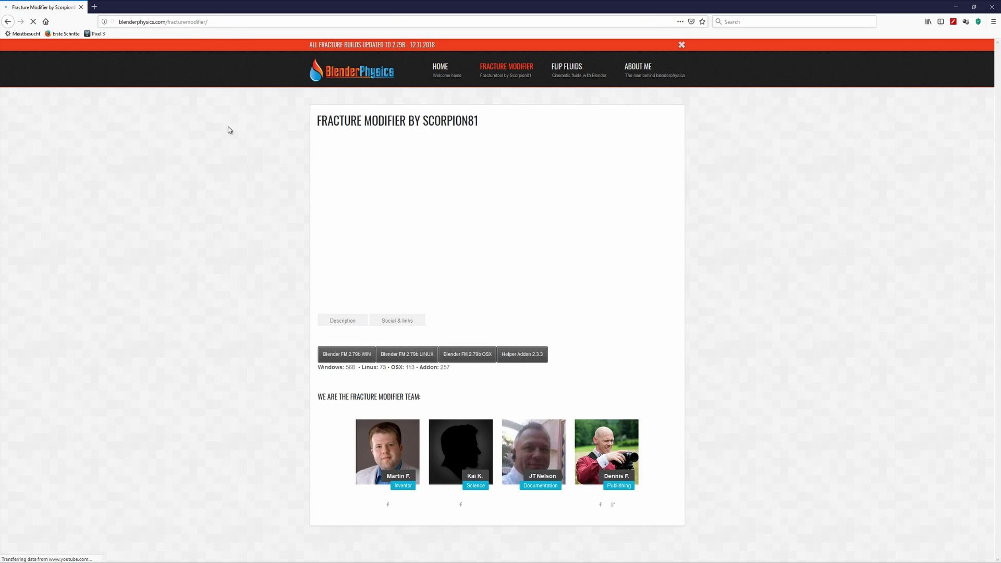
mouse_move(516, 81)
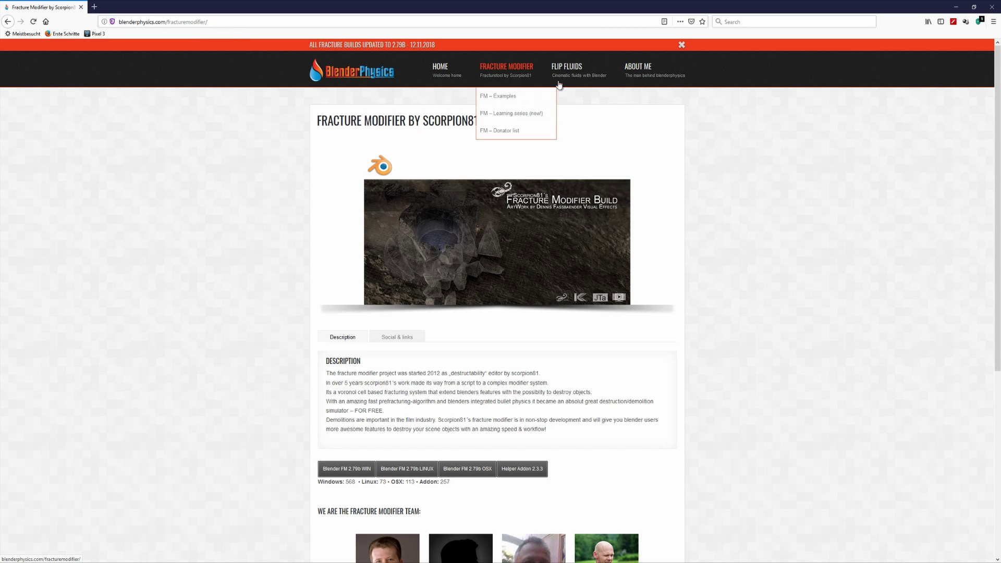
scroll(696, 166, "down", 3)
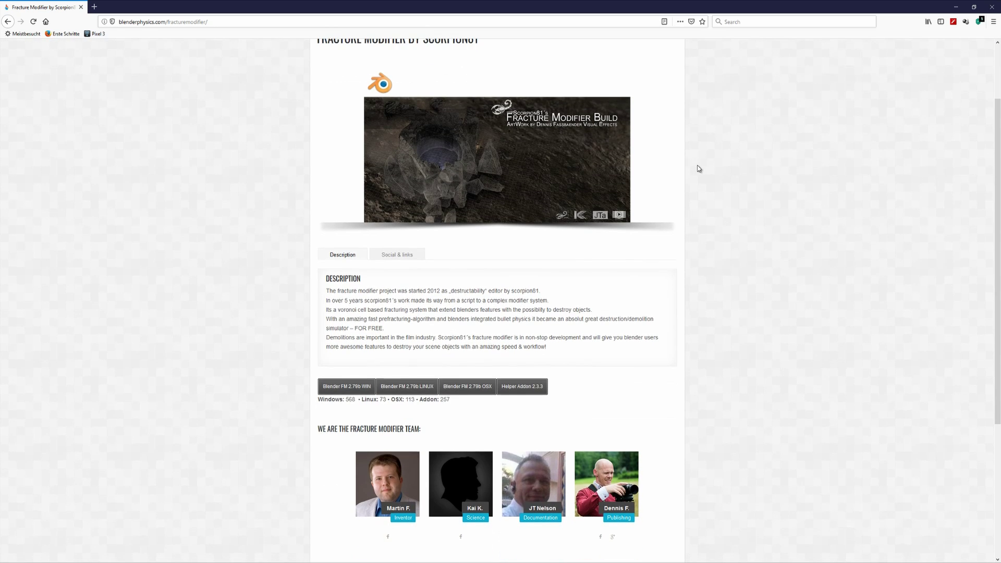
scroll(699, 168, "down", 6)
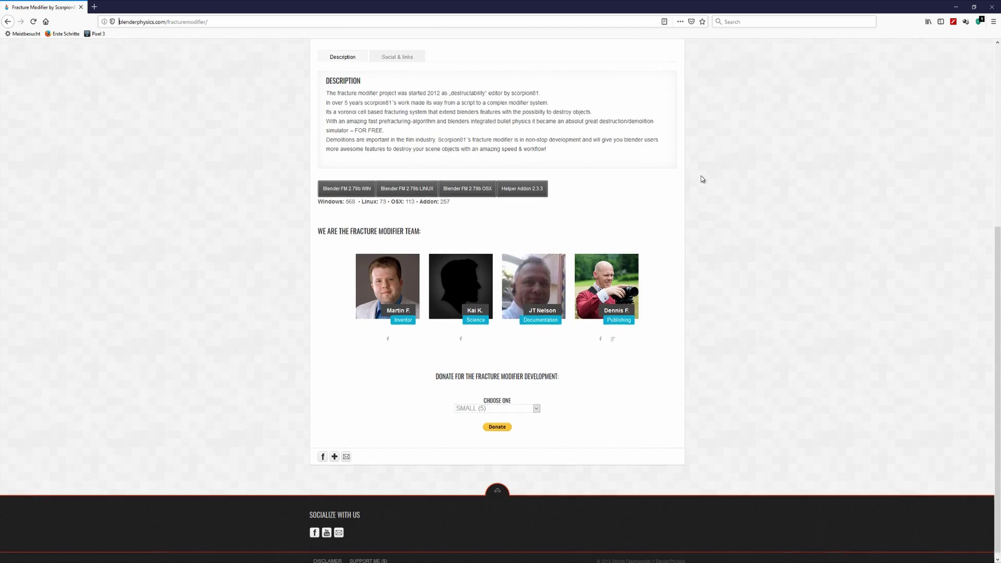
scroll(702, 178, "up", 9)
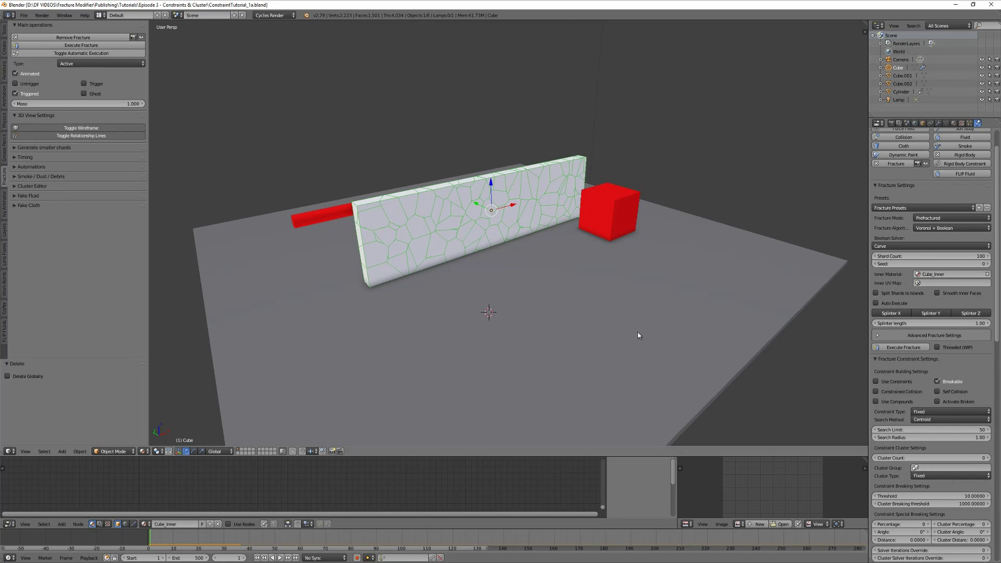
middle_click_drag(572, 323, 283, 265)
right_click(332, 216)
middle_click_drag(358, 281, 409, 255)
right_click(408, 255)
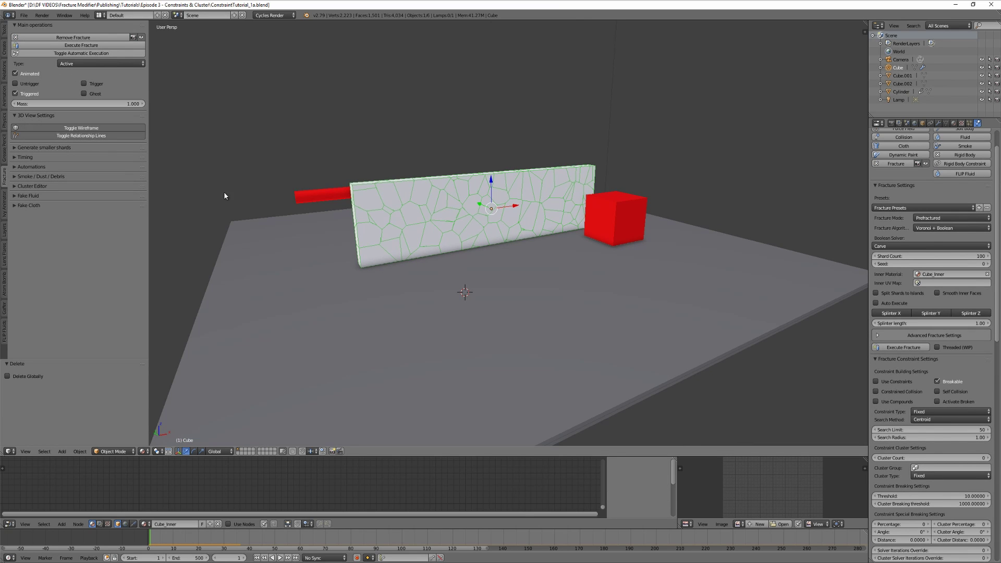
middle_click_drag(328, 264, 339, 269)
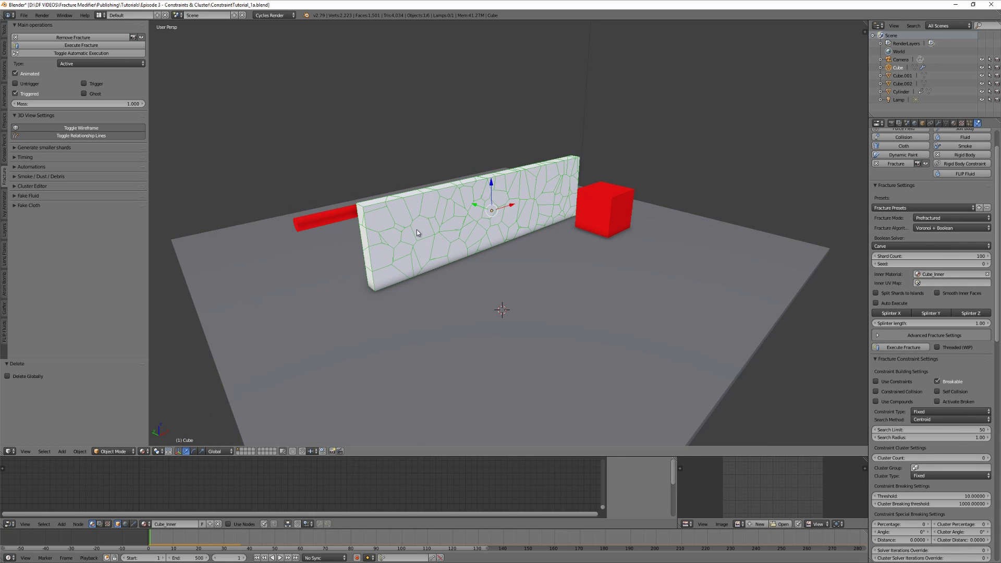
right_click(333, 218)
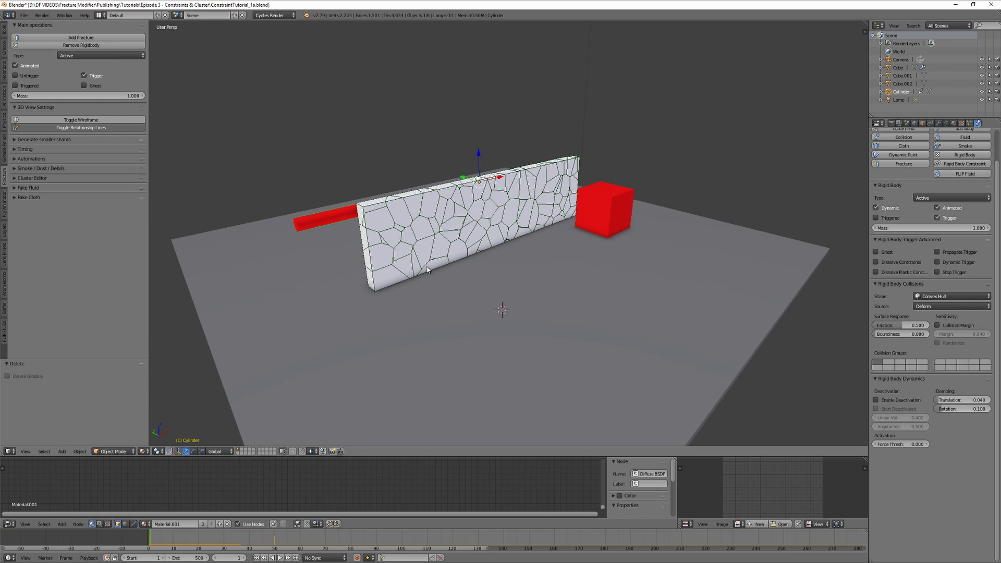
middle_click_drag(482, 325, 476, 314)
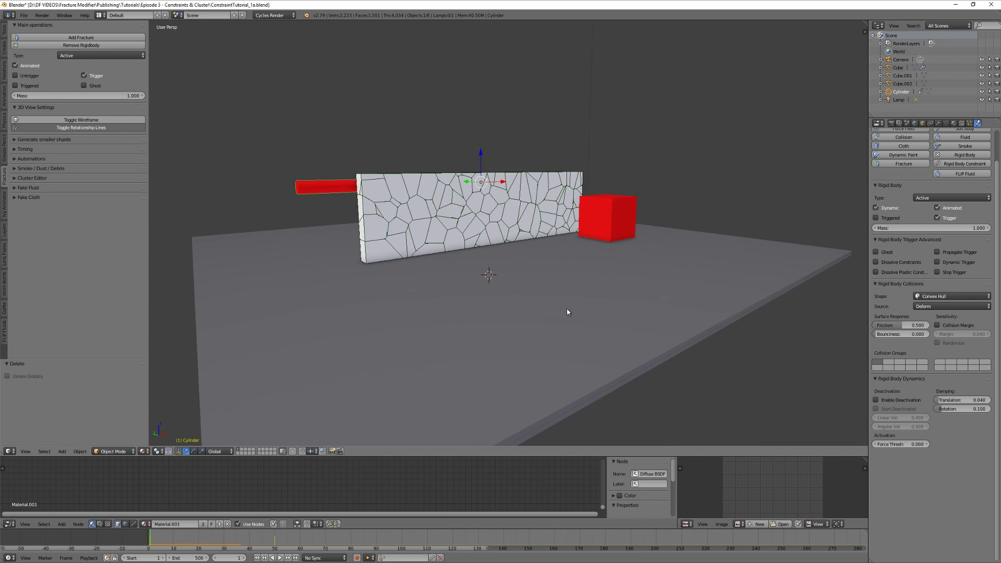
middle_click_drag(567, 312, 624, 329)
key("alt+a")
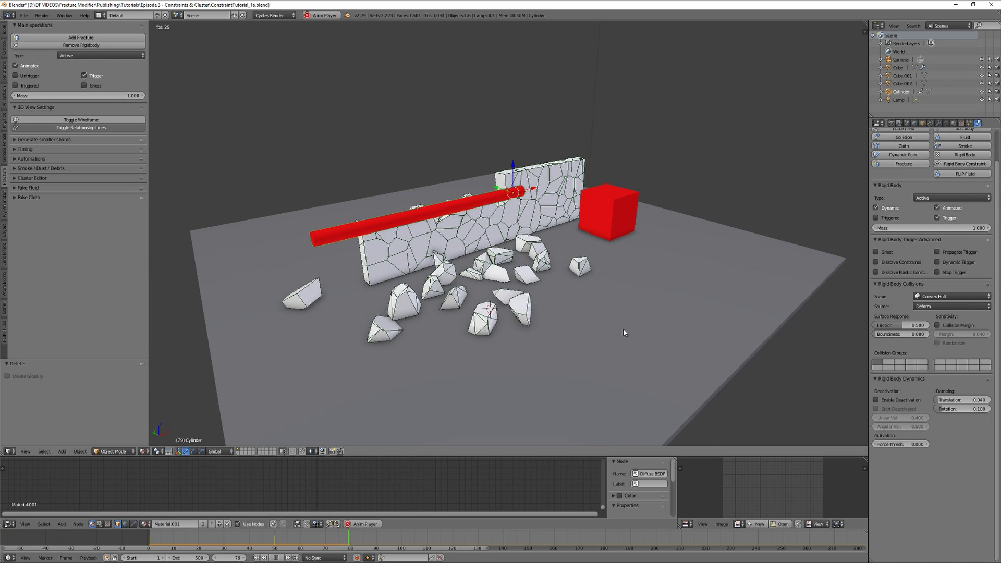
key("Escape")
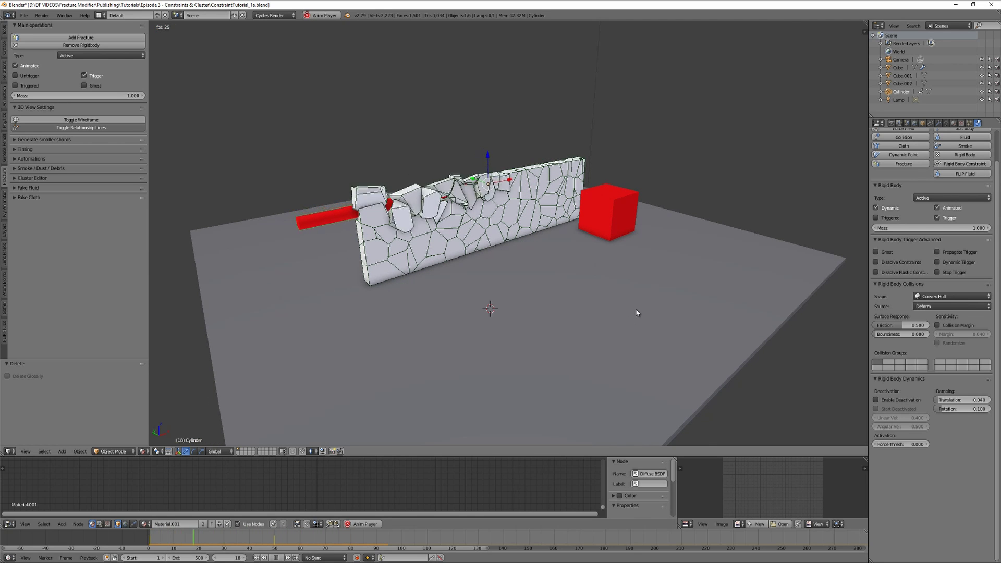
key("alt+a")
key("shift+Left")
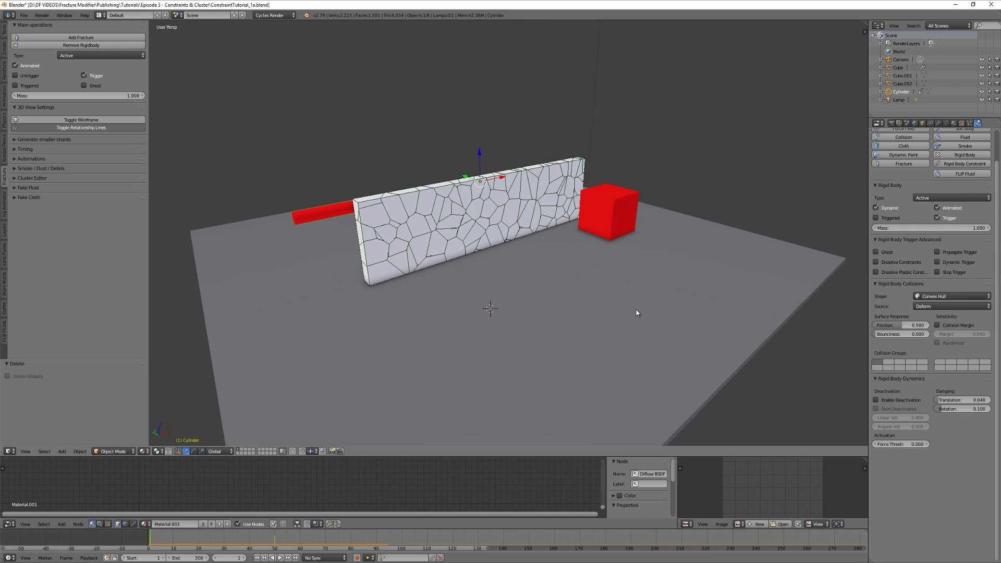
Select the fractured wall and play the constrained simulation, watching it from the side and front.
right_click(456, 244)
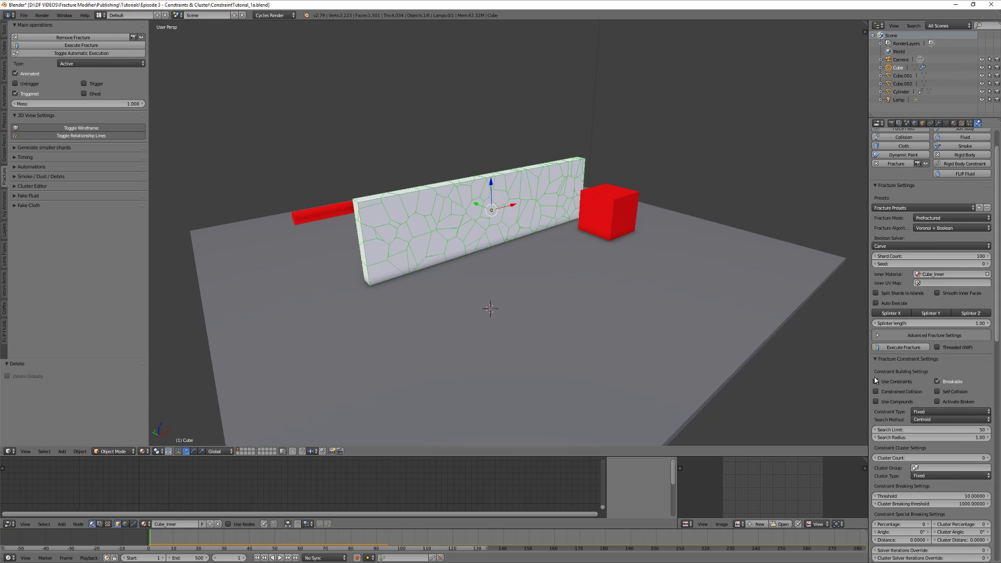
scroll(892, 385, "down", 3)
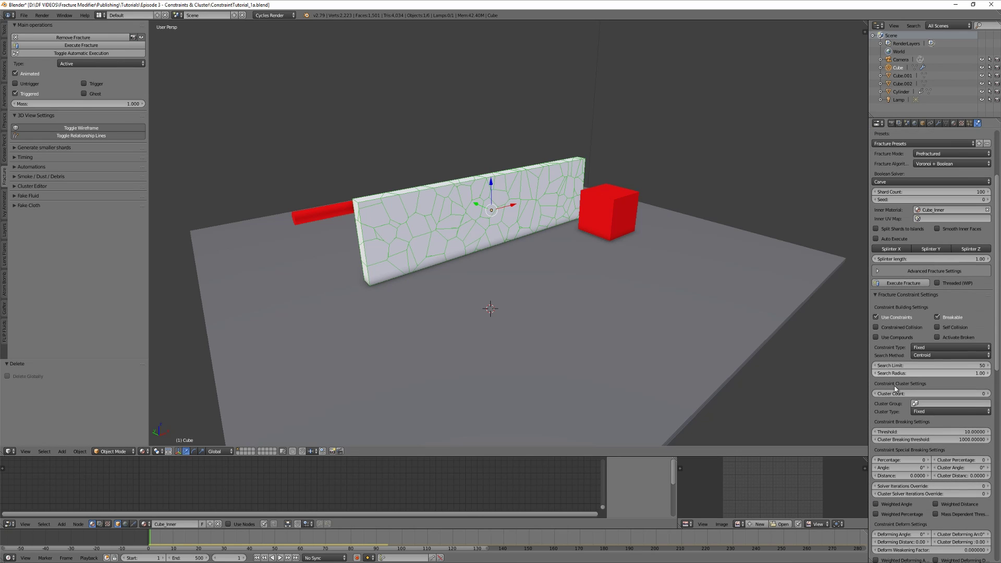
key("alt+a")
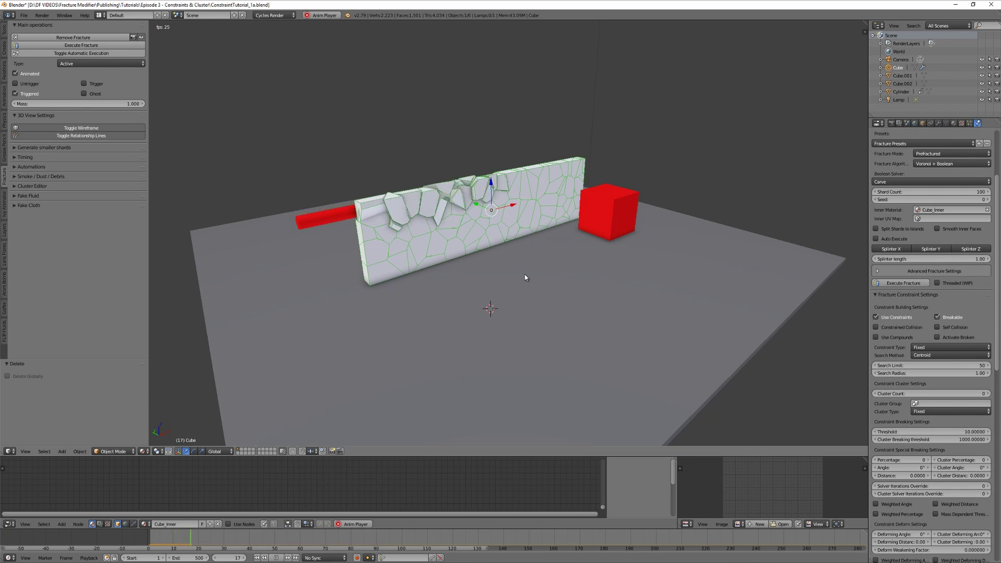
middle_click_drag(543, 308, 625, 310)
key("alt+a")
key("shift+Left")
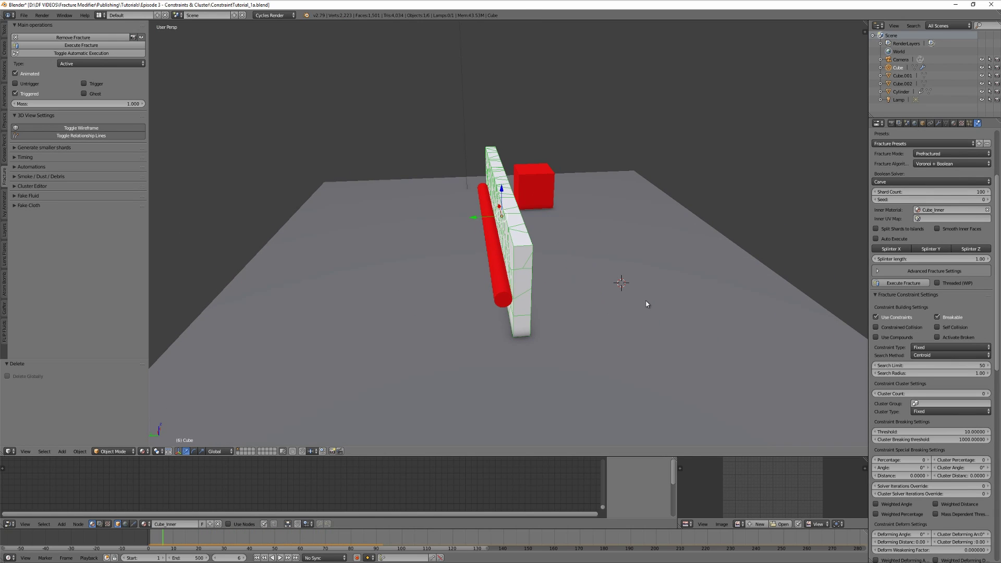
middle_click_drag(649, 300, 569, 291)
key("alt+a")
key("shift+Left")
key("alt+a")
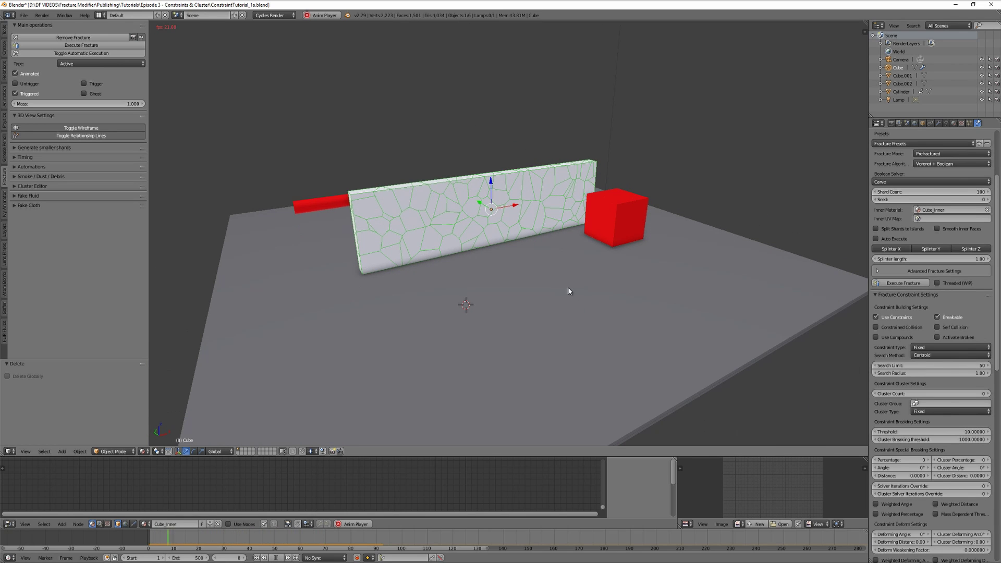
key("Escape")
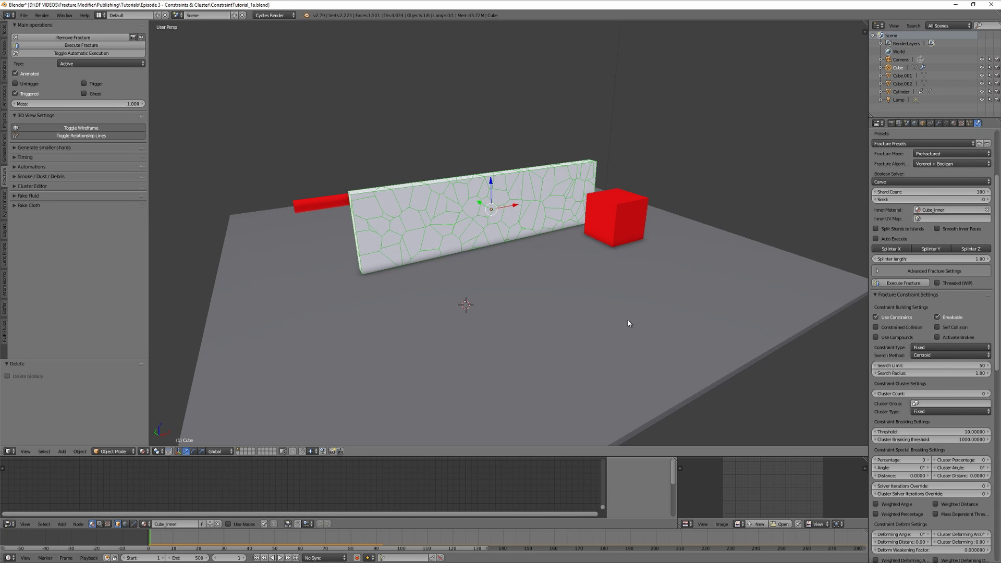
Replay the breakup a few more times while orbiting, ending rewound to frame 1.
mouse_move(629, 323)
middle_mouse_down()
mouse_move(557, 317)
mouse_move(625, 326)
mouse_move(636, 315)
mouse_move(627, 320)
middle_mouse_up()
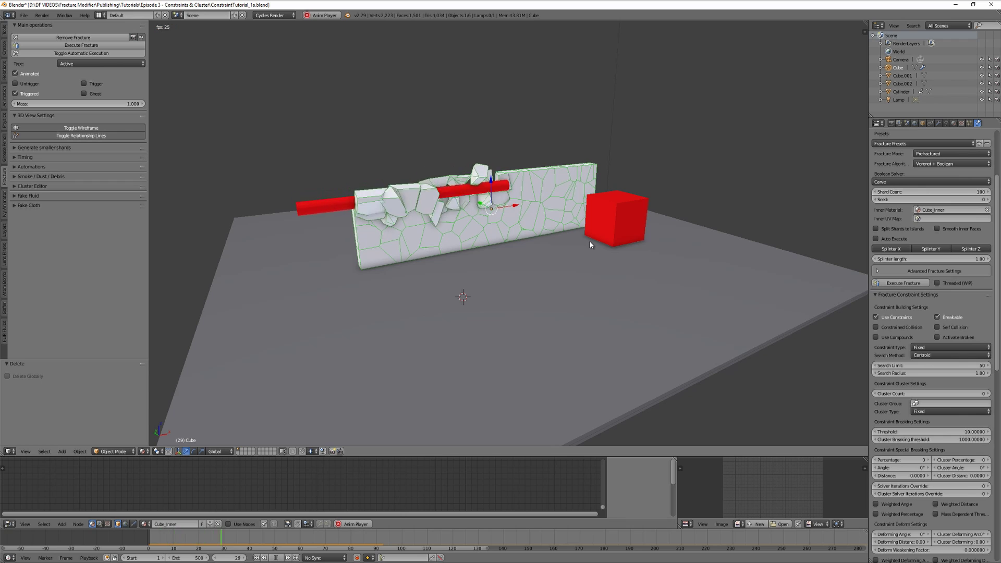
key("shift+Left")
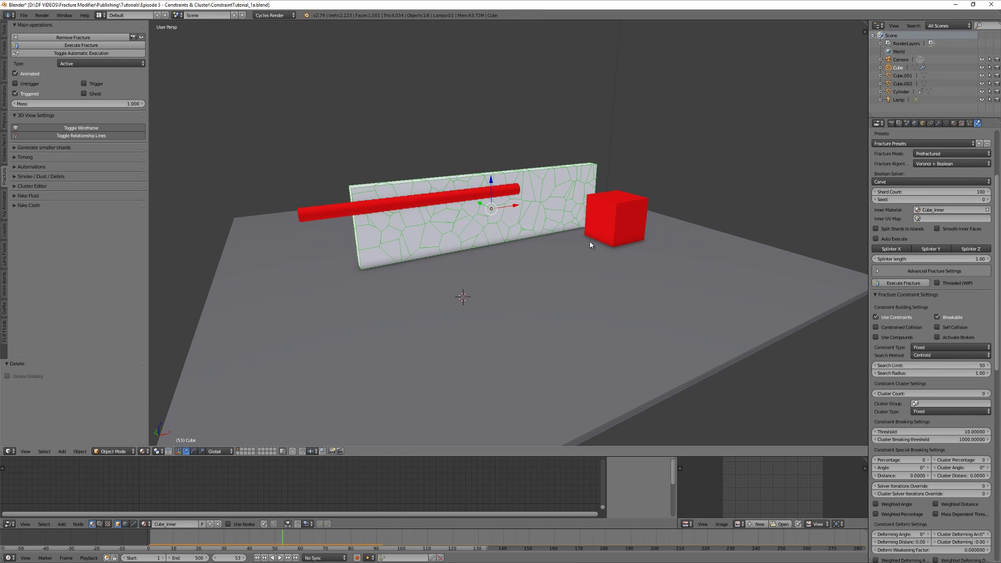
key("shift+Left")
key("alt+a")
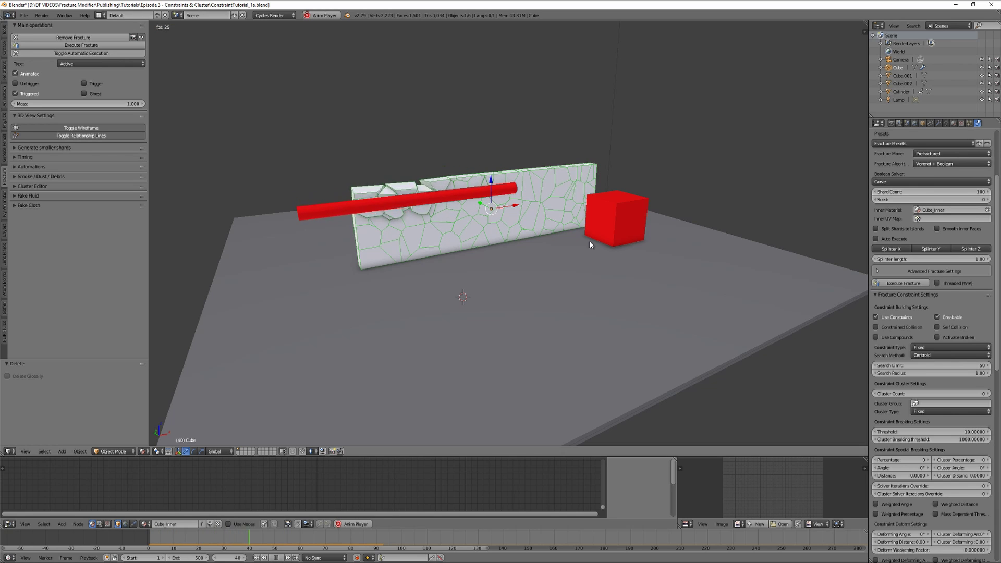
key("alt+a")
key("shift+Left")
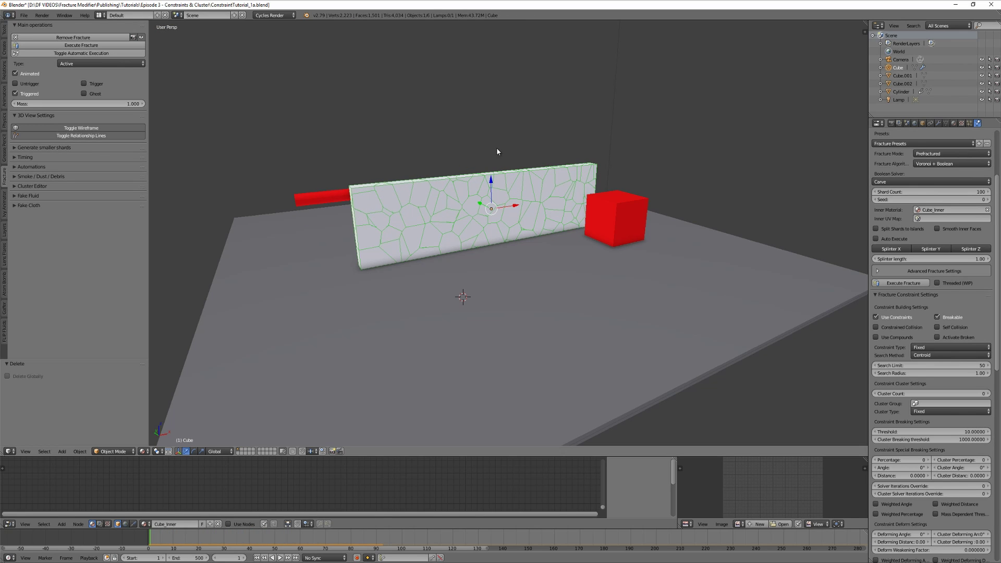
scroll(471, 270, "down", 1)
key("alt+a")
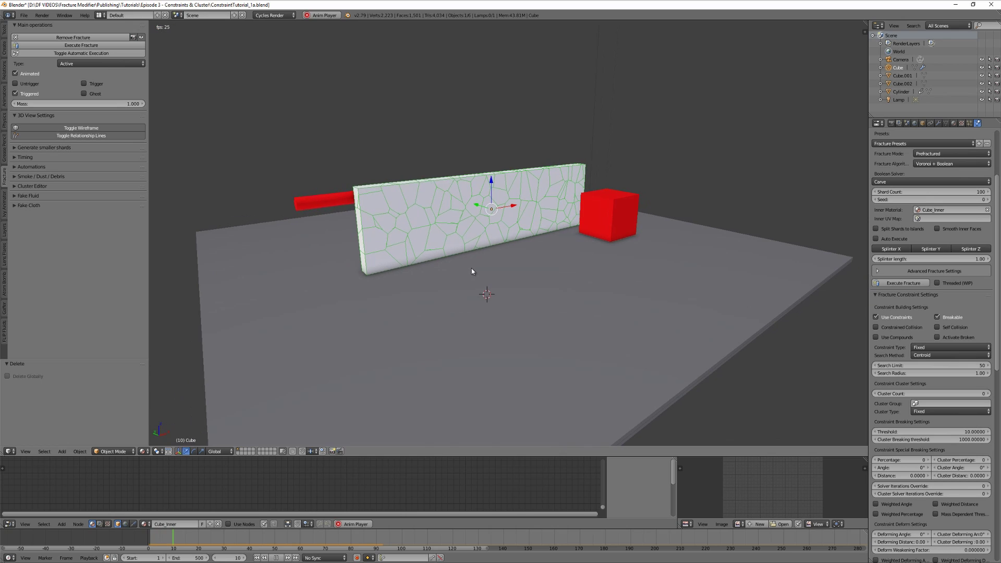
key("alt+a")
middle_click_drag(597, 259, 613, 263)
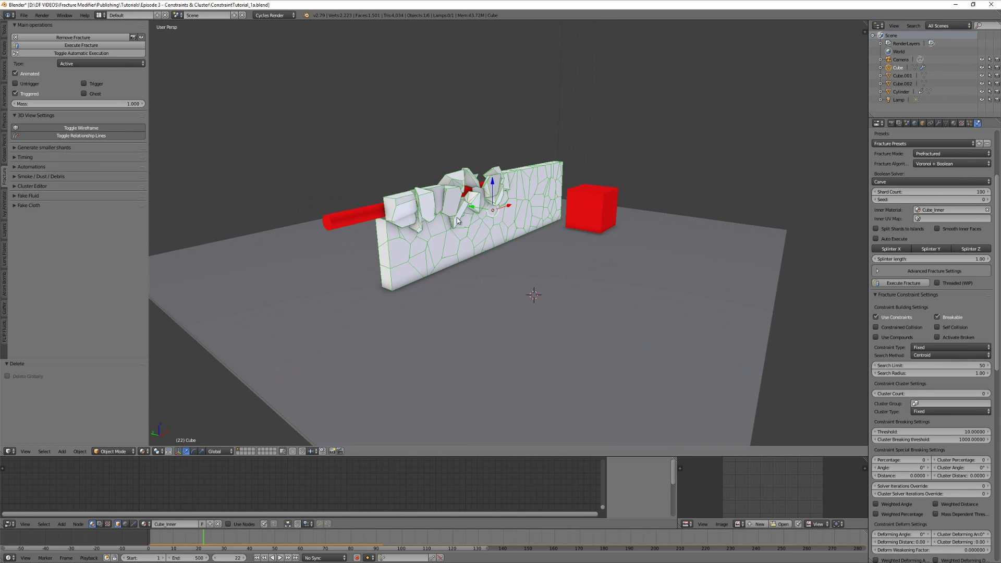
key("shift+Left")
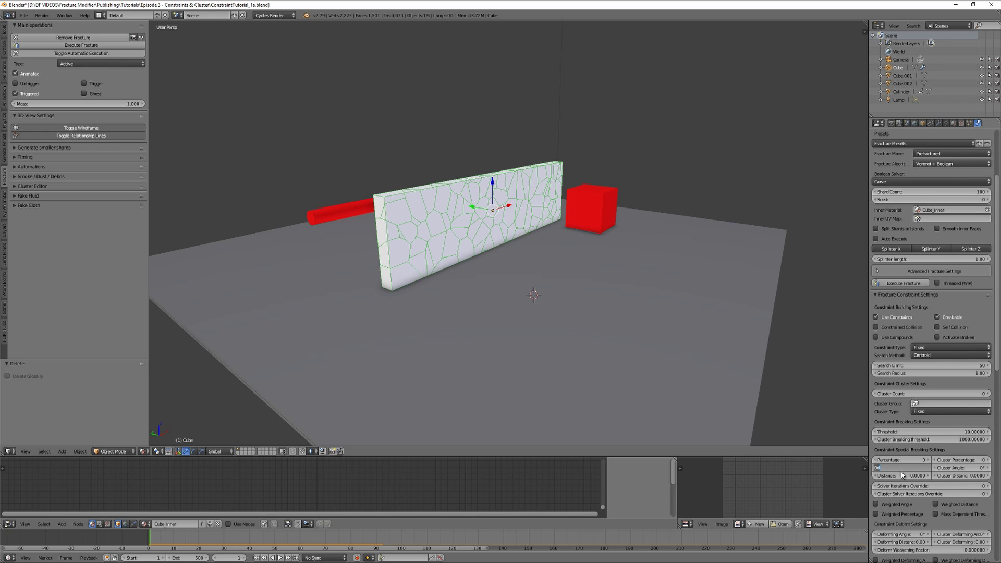
Set the breaking Angle to 2° and play the simulation to test it.
key("Return")
key("alt+a")
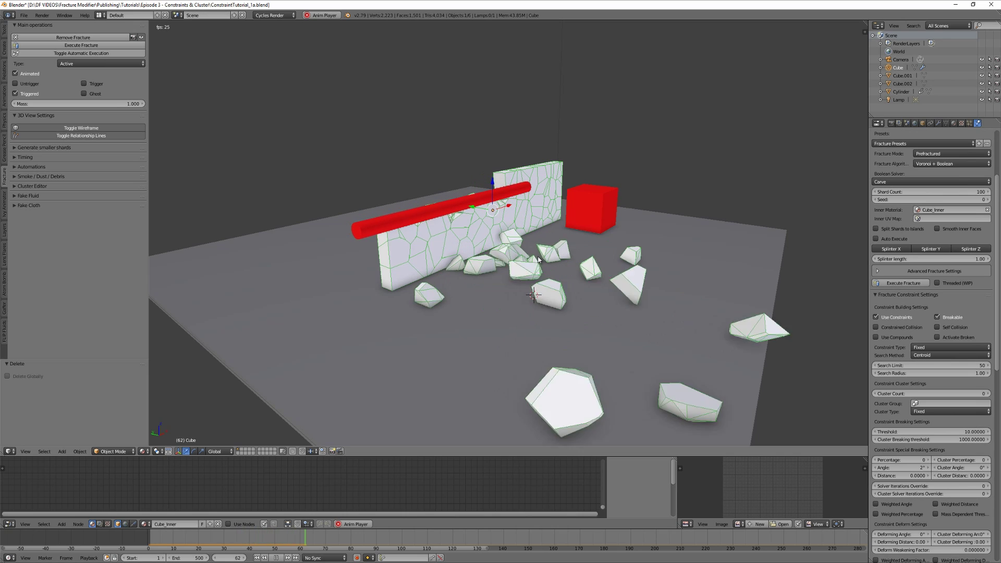
key("Escape")
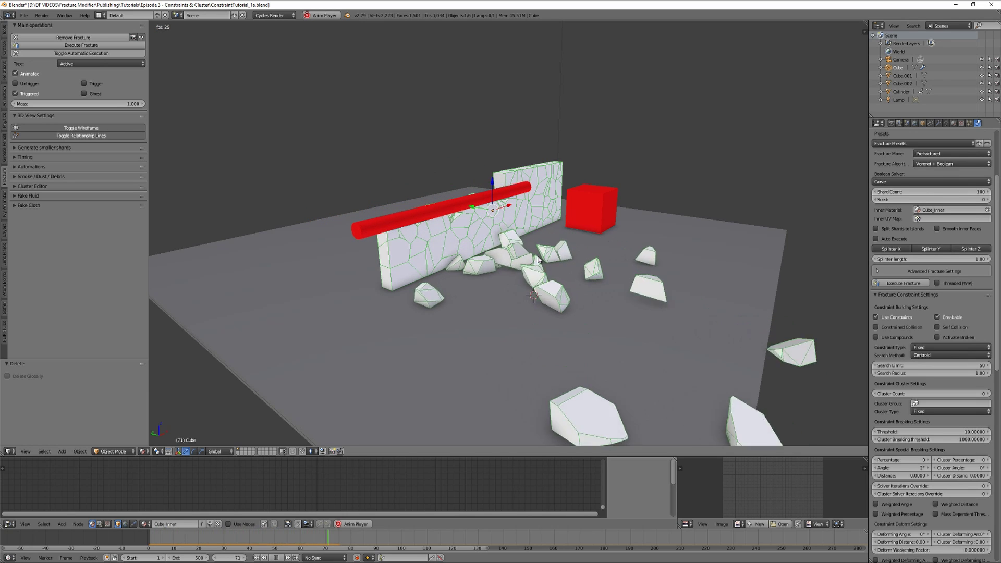
key("Escape")
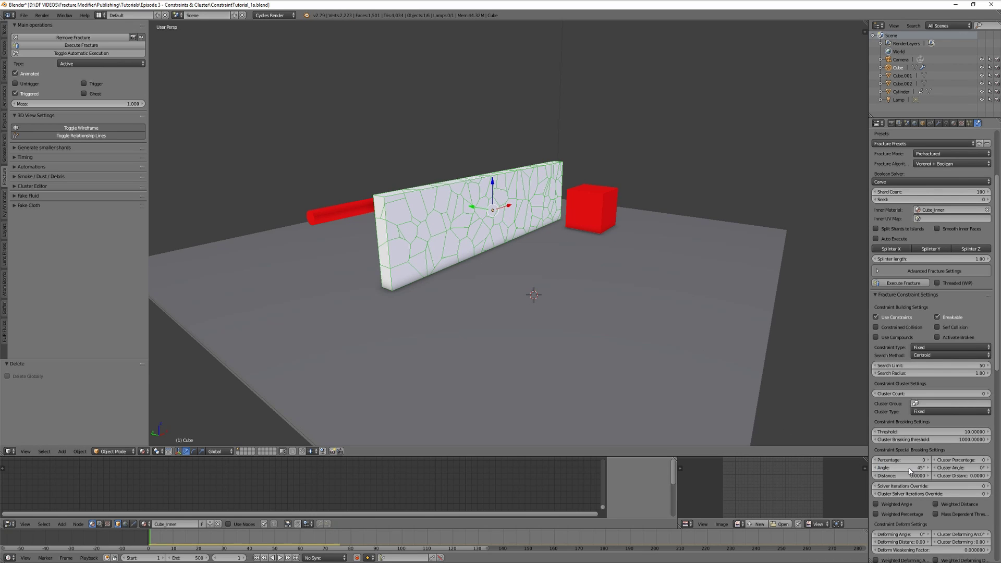
Replay the wall breaking with a 45° Angle, then return to frame 1.
key("alt+a")
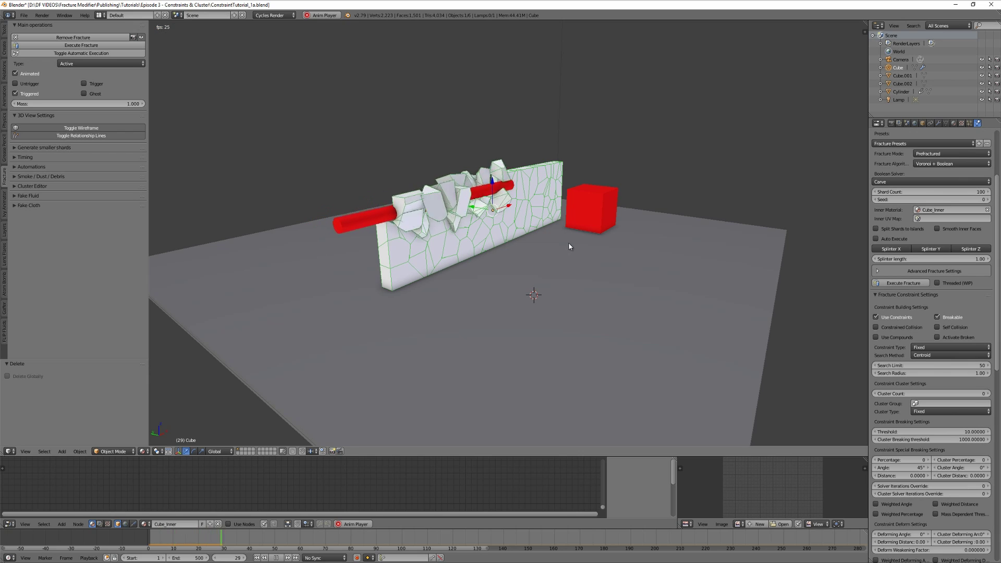
middle_click_drag(573, 296, 557, 305)
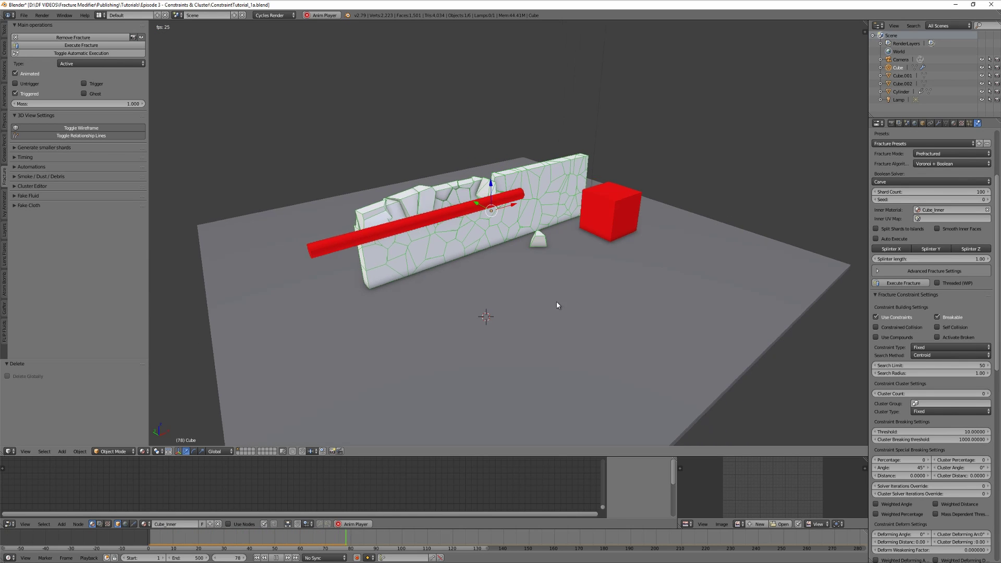
key("Escape")
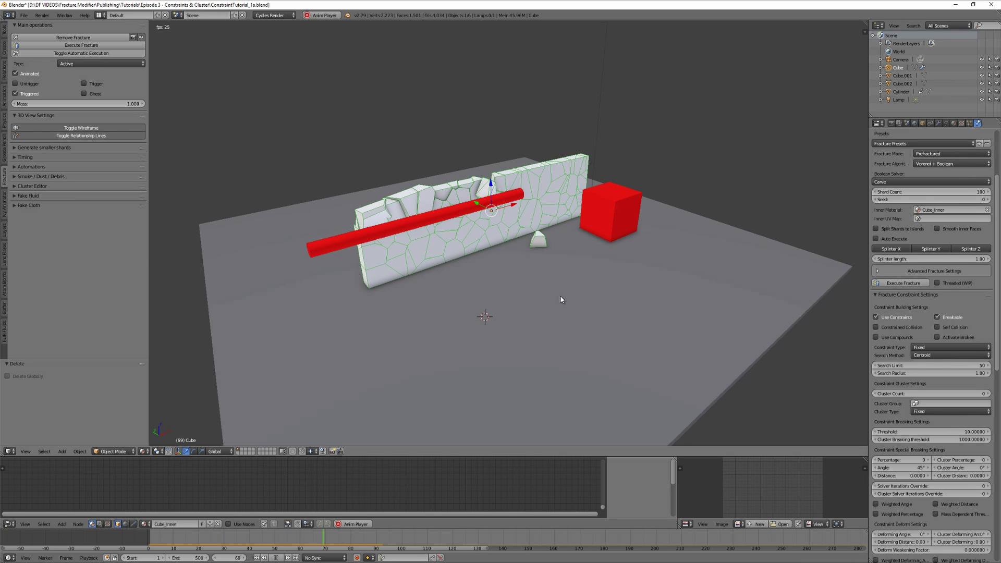
key("Escape")
key("alt+a")
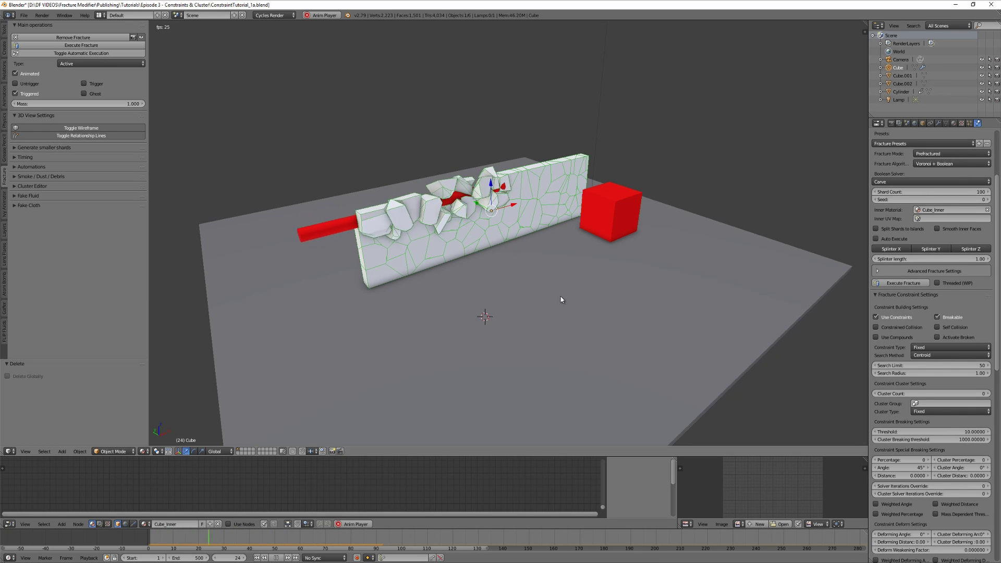
key("alt+a")
key("shift+Left")
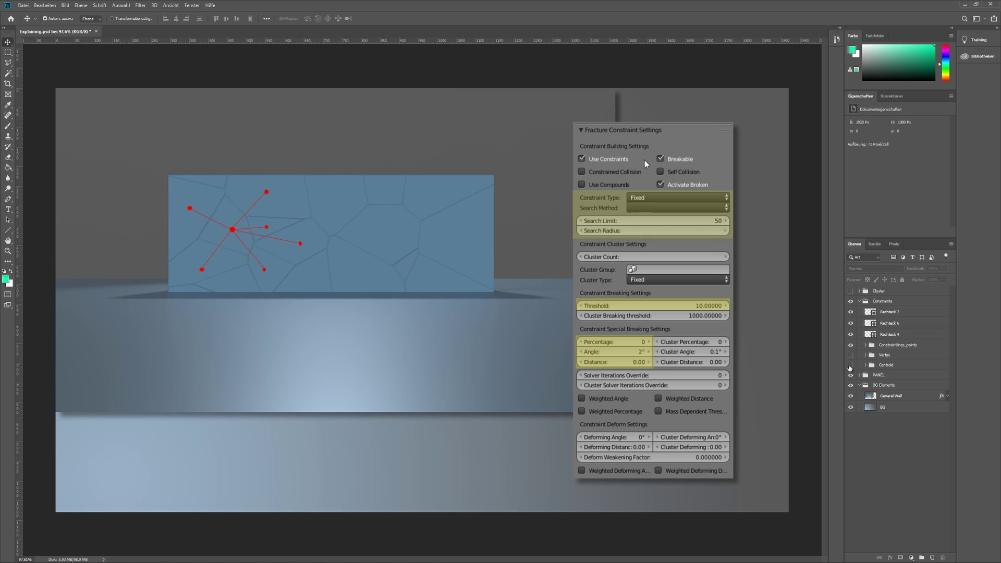
Make the Centroid layer visible to display the yellow radius circle and Radius label.
left_click(851, 366)
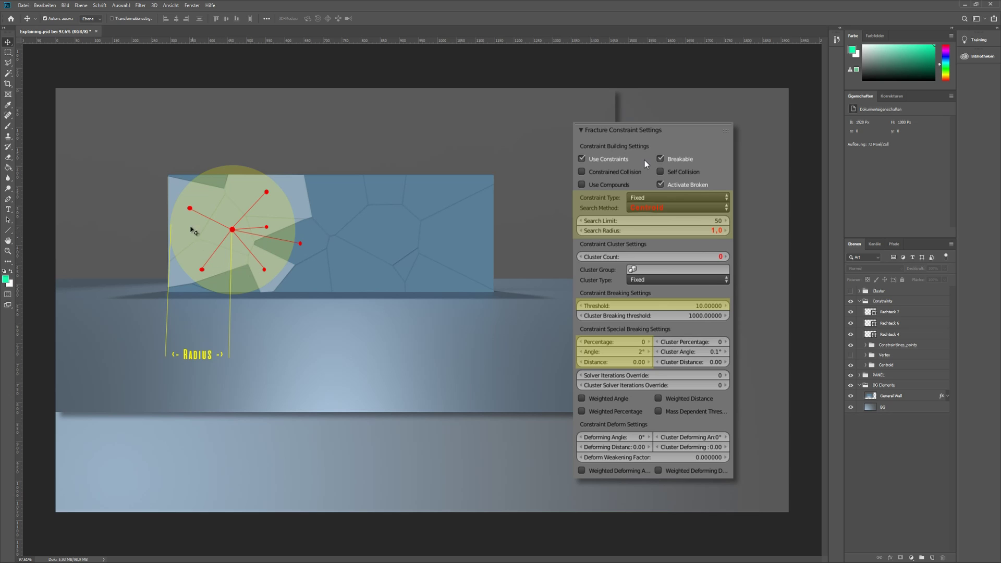
scroll(157, 193, "up", 2, "alt")
scroll(157, 193, "up", 1, "alt")
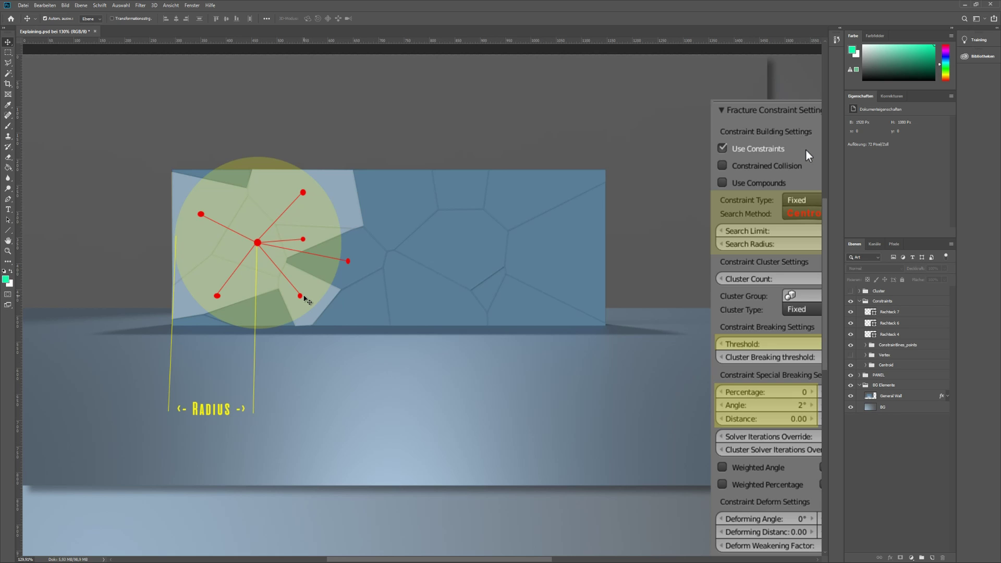
scroll(305, 297, "down", 1, "alt")
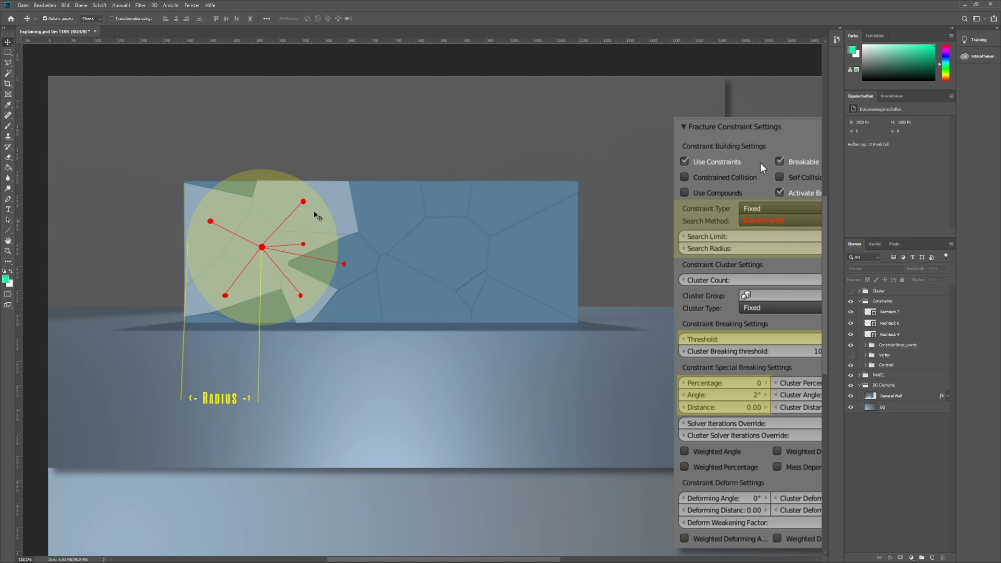
scroll(316, 209, "down", 2, "alt")
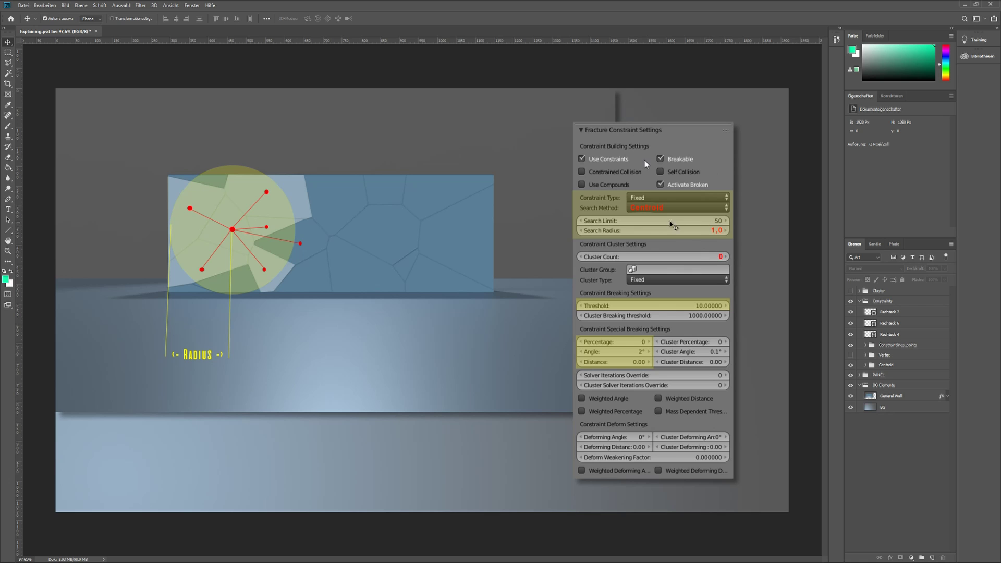
scroll(424, 225, "up", 3, "alt")
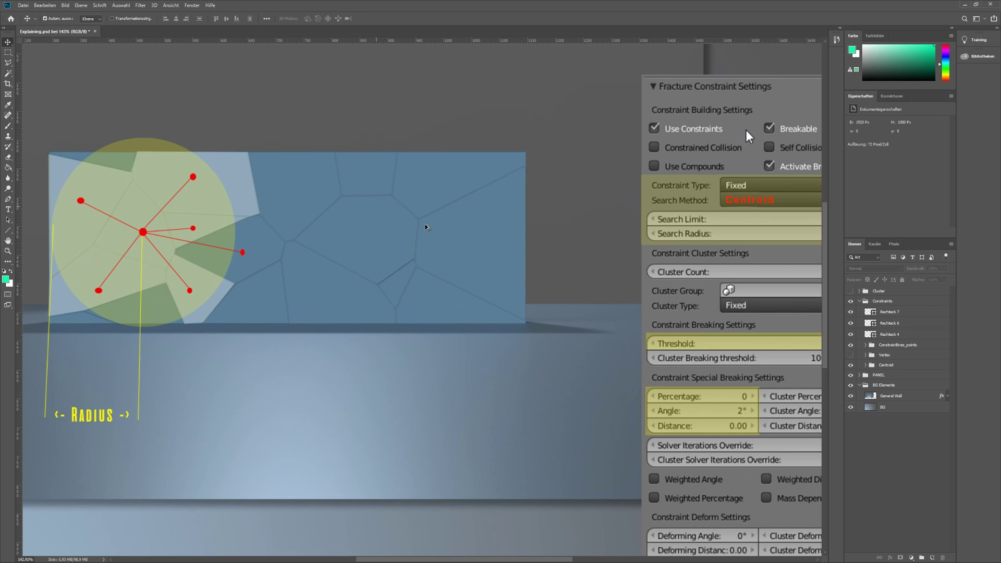
scroll(266, 264, "left", 5, "ctrl")
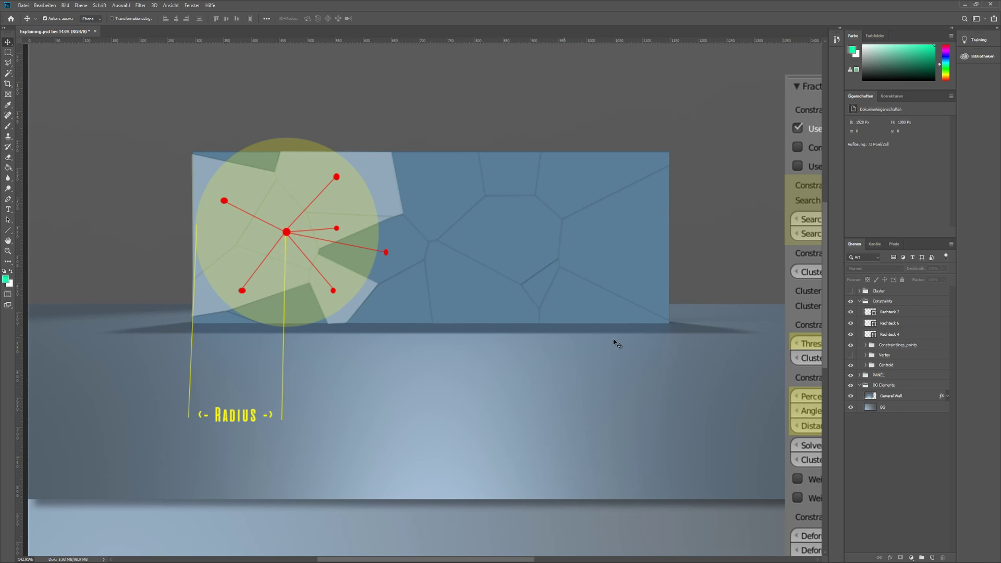
scroll(501, 342, "down", 2, "alt")
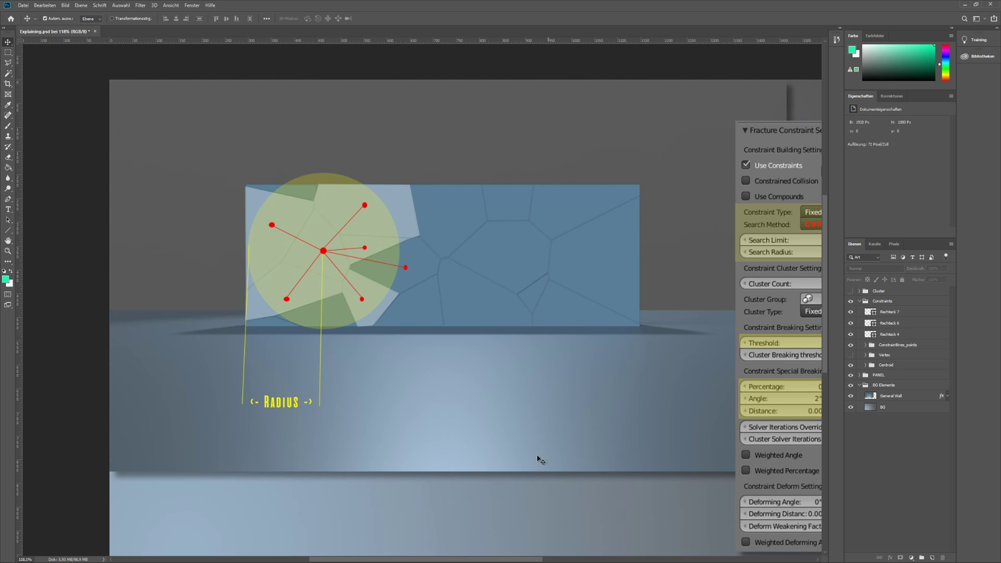
scroll(526, 461, "down", 2, "alt")
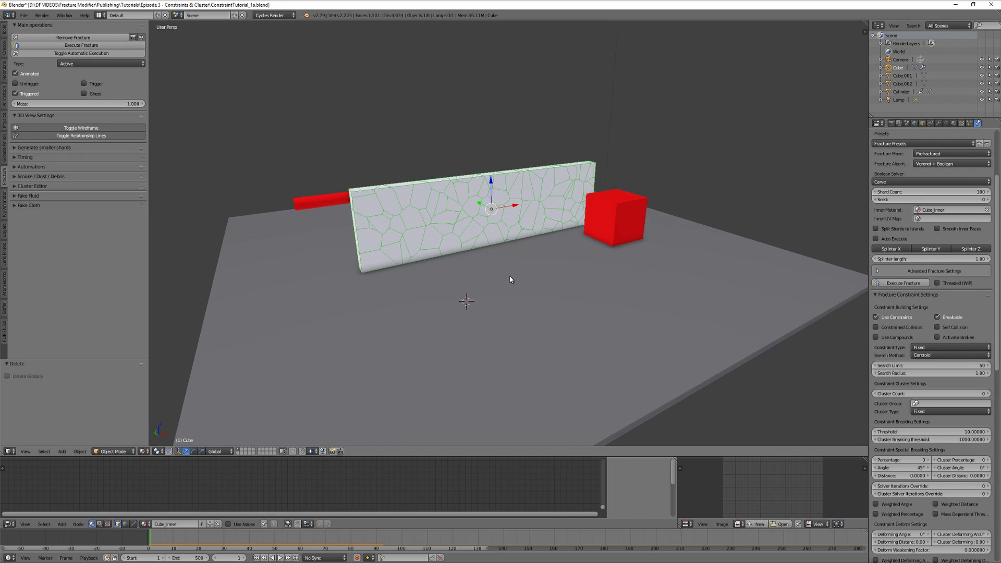
Turn off Animated and Triggered, then play the simulation to watch the wall fall.
mouse_move(511, 277)
middle_mouse_down()
mouse_move(575, 282)
mouse_move(545, 288)
mouse_move(512, 284)
mouse_move(509, 273)
middle_mouse_up()
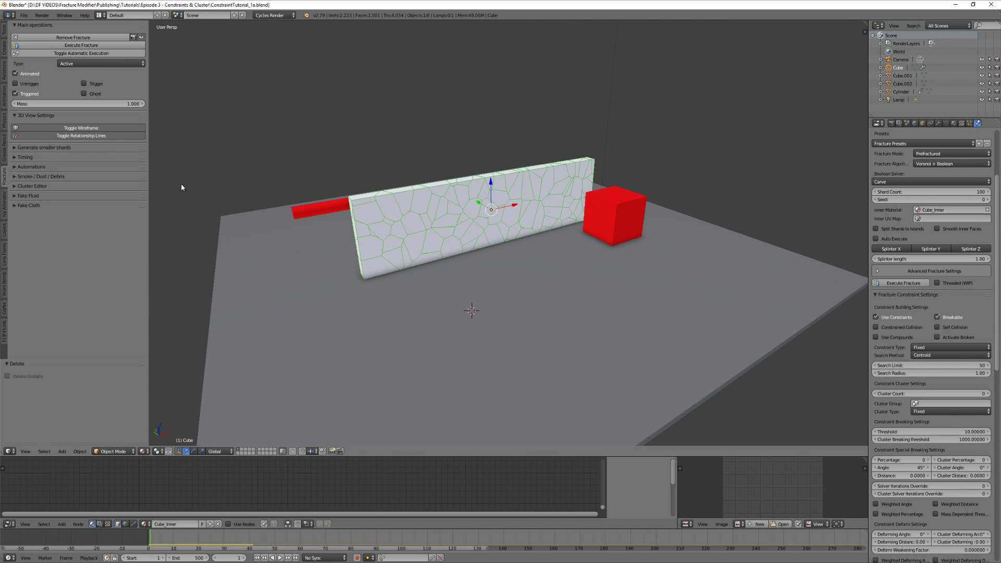
left_click(30, 74)
left_click(28, 94)
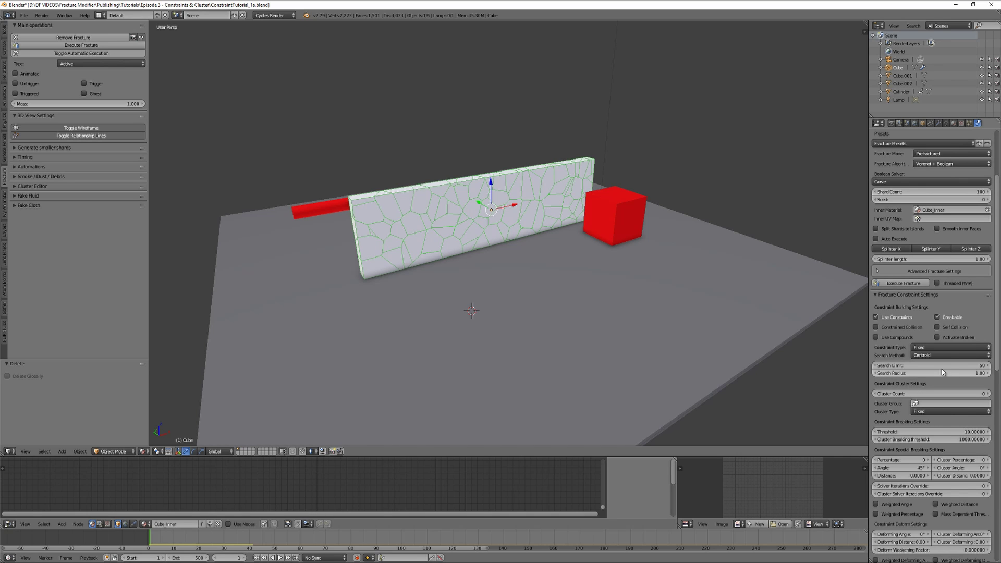
key("alt+a")
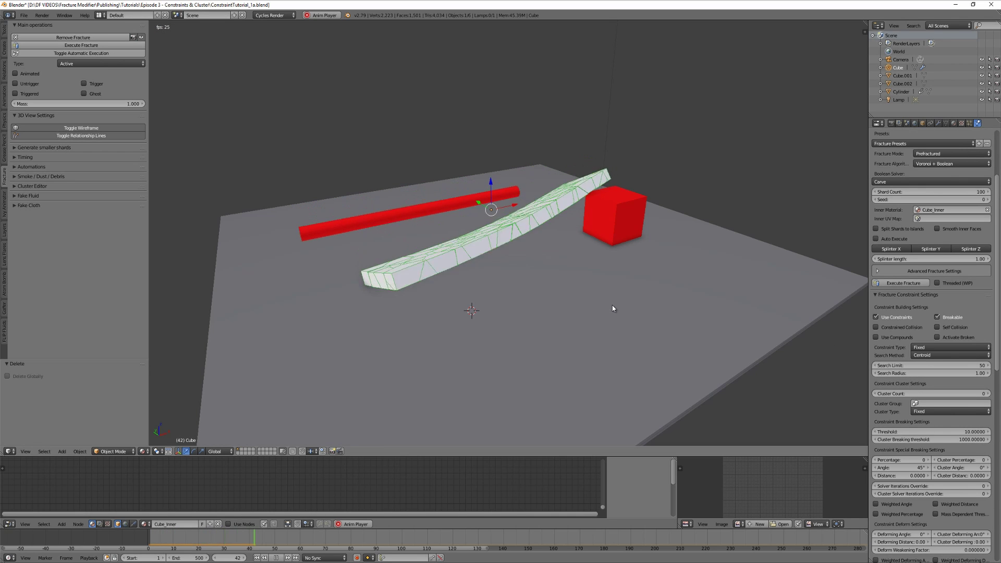
key("Escape")
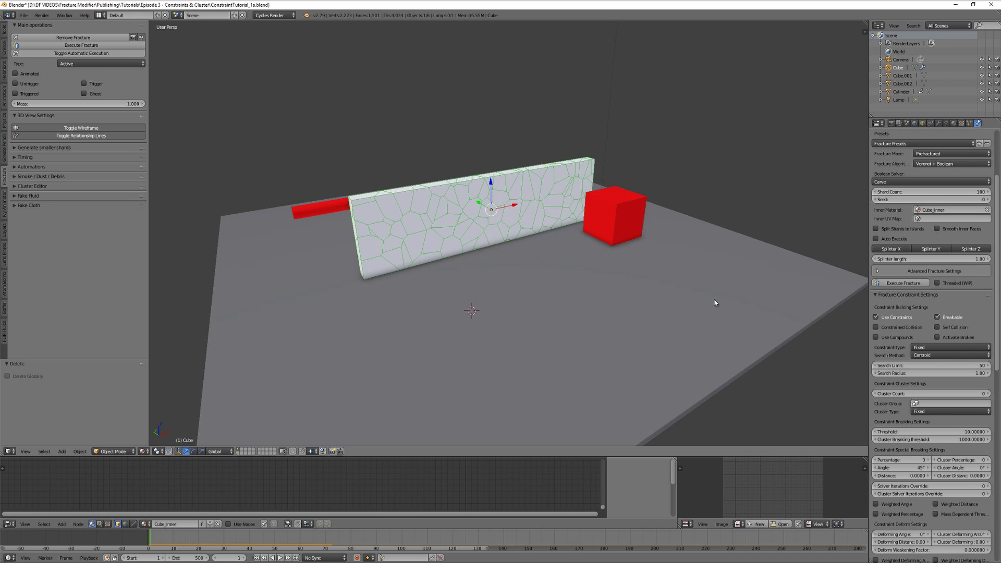
Set Search Radius to 0.5 and replay the collapse several times, resetting to frame 1.
left_click(919, 370)
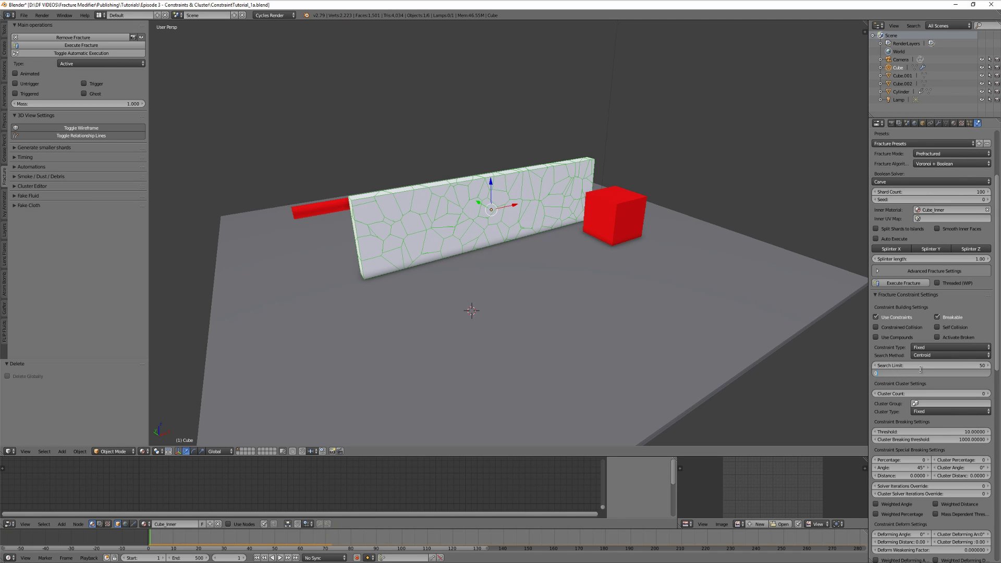
type("0.5")
key("Return")
key("alt+a")
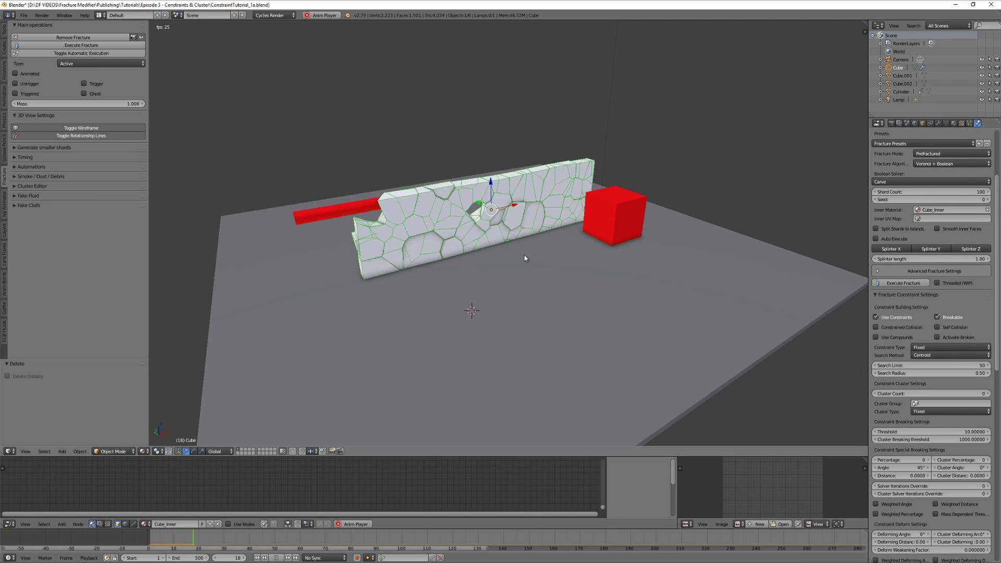
key("Escape")
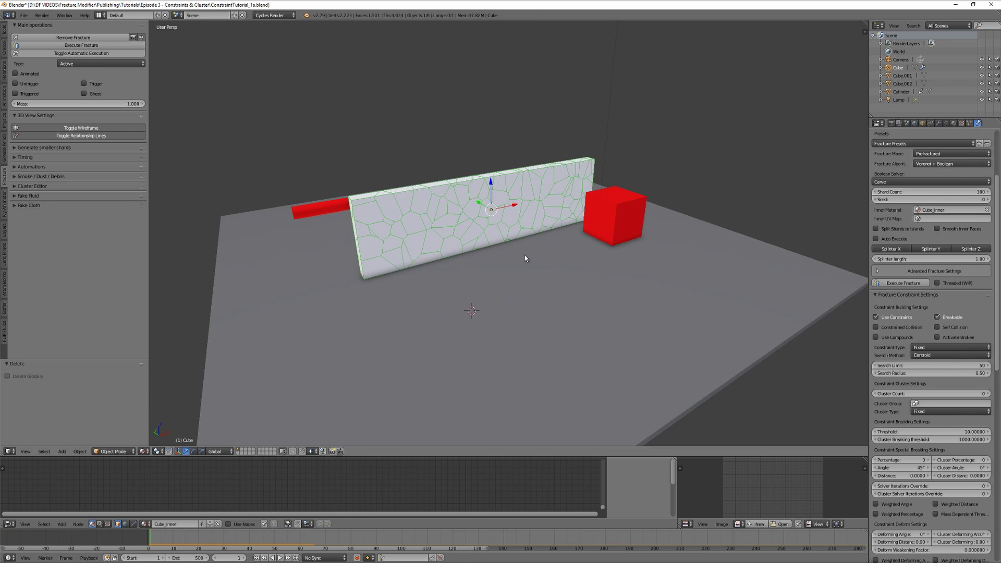
key("alt+a")
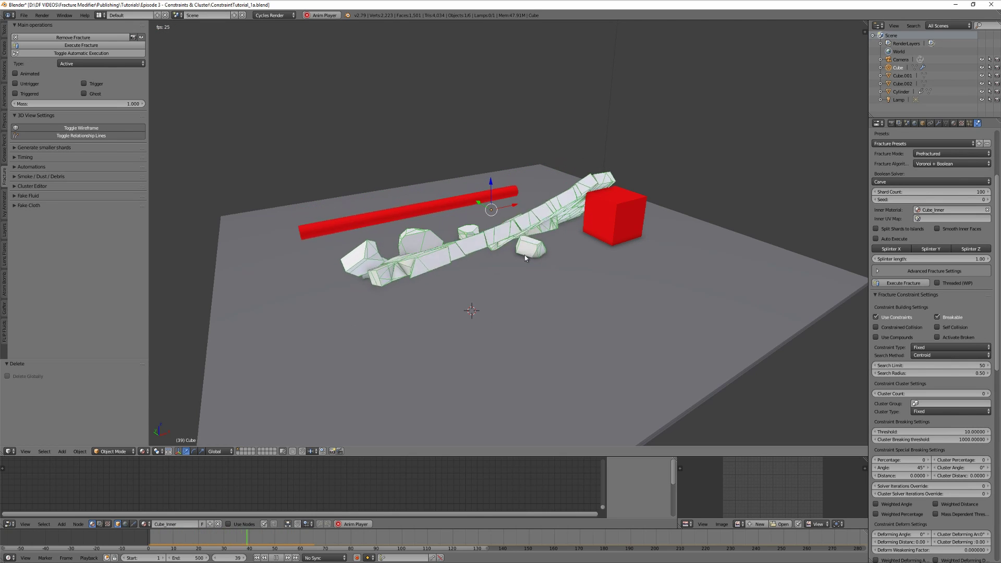
key("Escape")
key("alt+a")
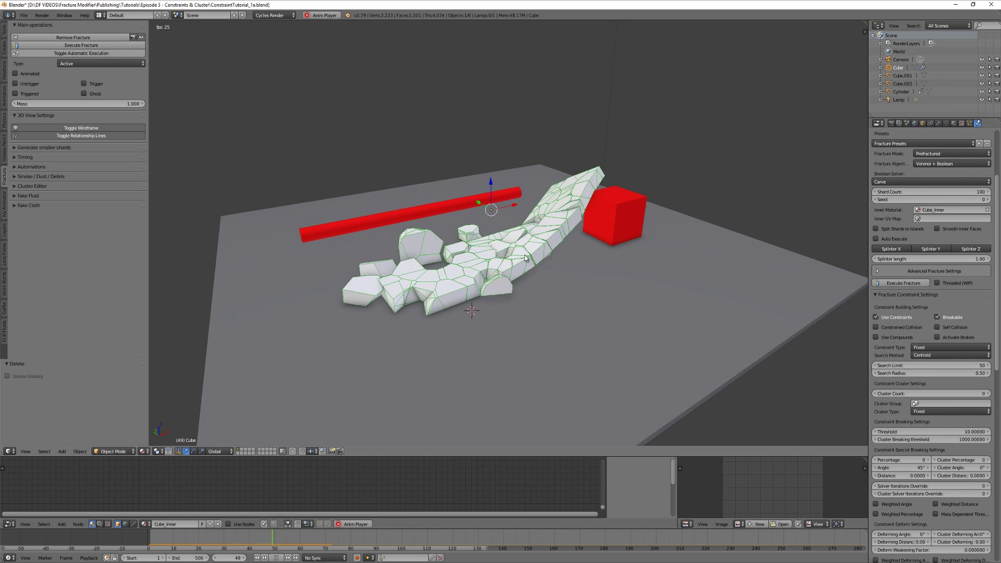
key("Escape")
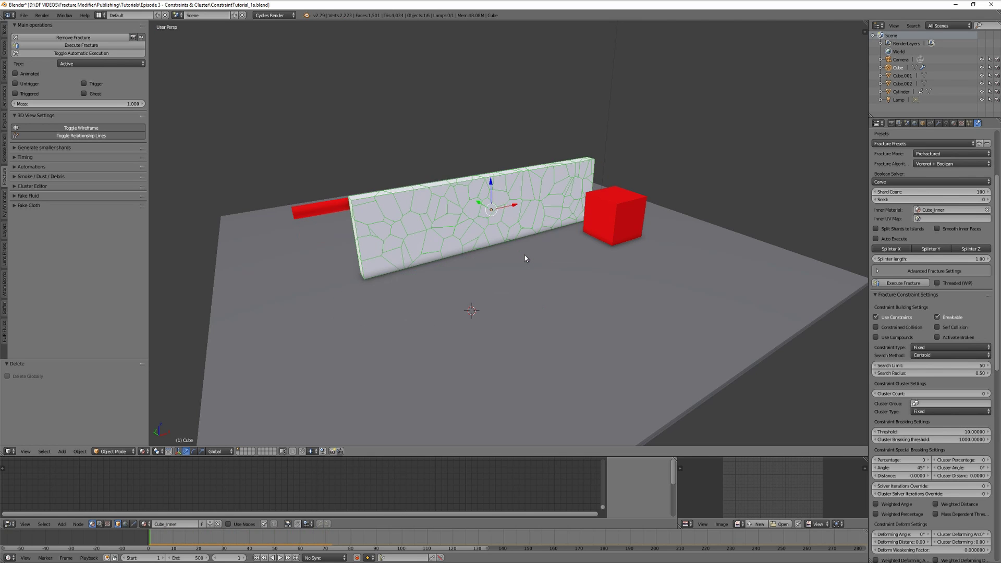
middle_click_drag(524, 255, 533, 228)
key("alt+a")
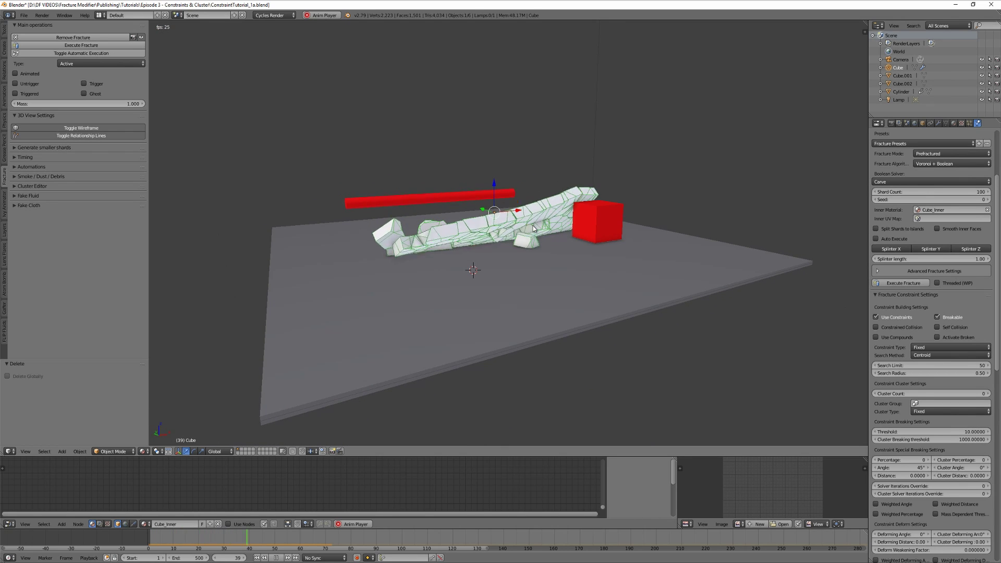
key("Escape")
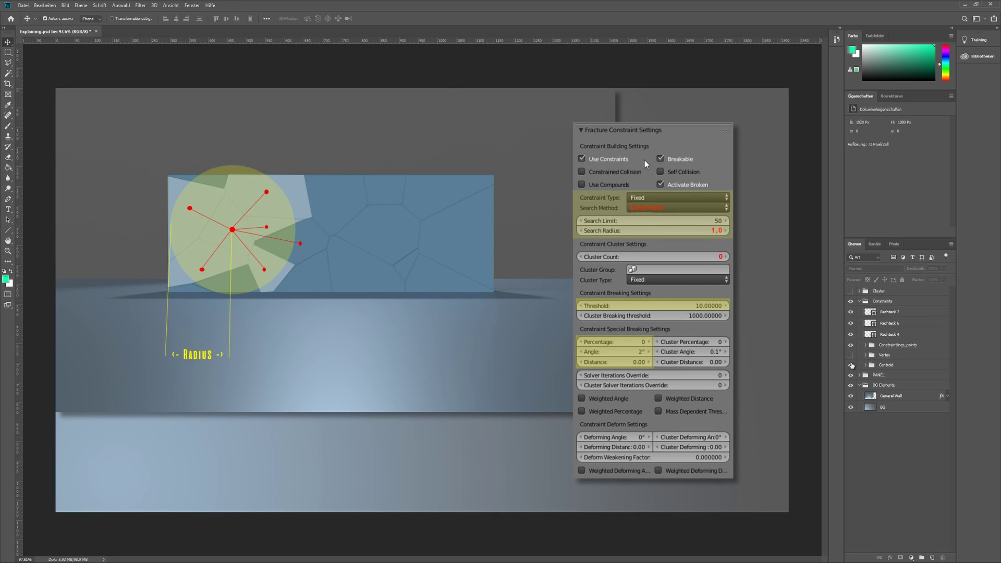
Show the Vertex layer's green points and hide the Centroid radius circle.
left_click(850, 355)
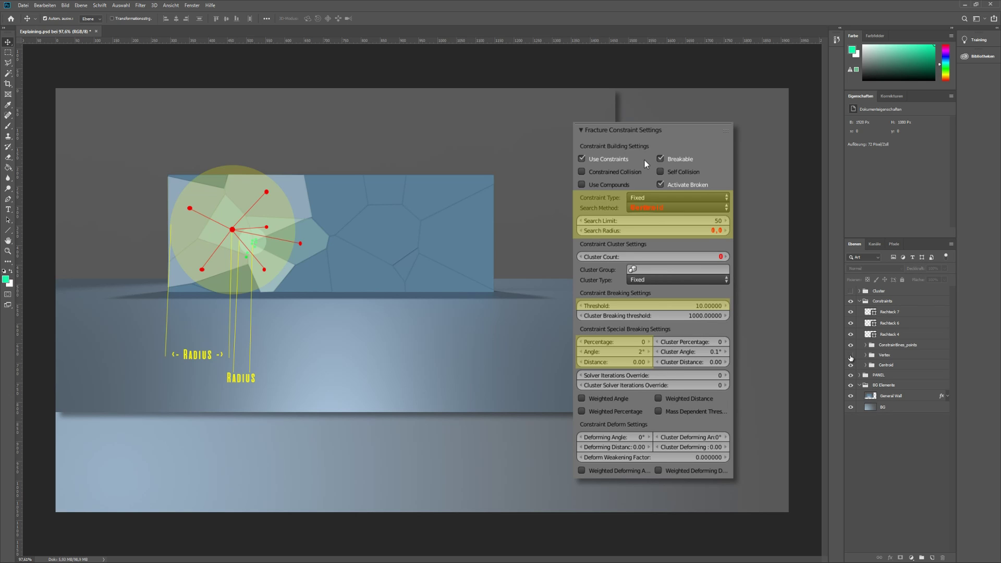
left_click(851, 356)
left_click(851, 356)
left_click(850, 366)
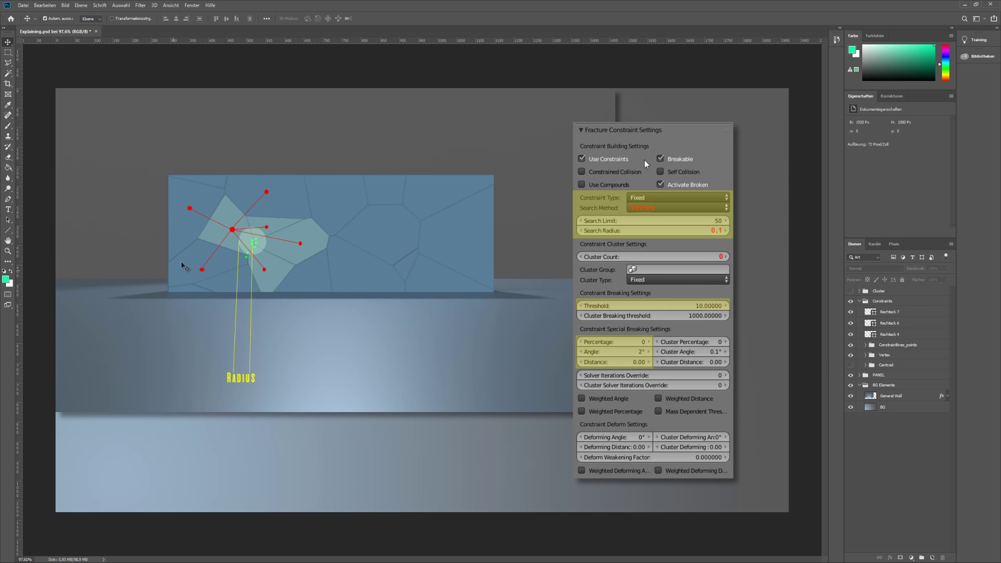
scroll(197, 246, "up", 5, "alt")
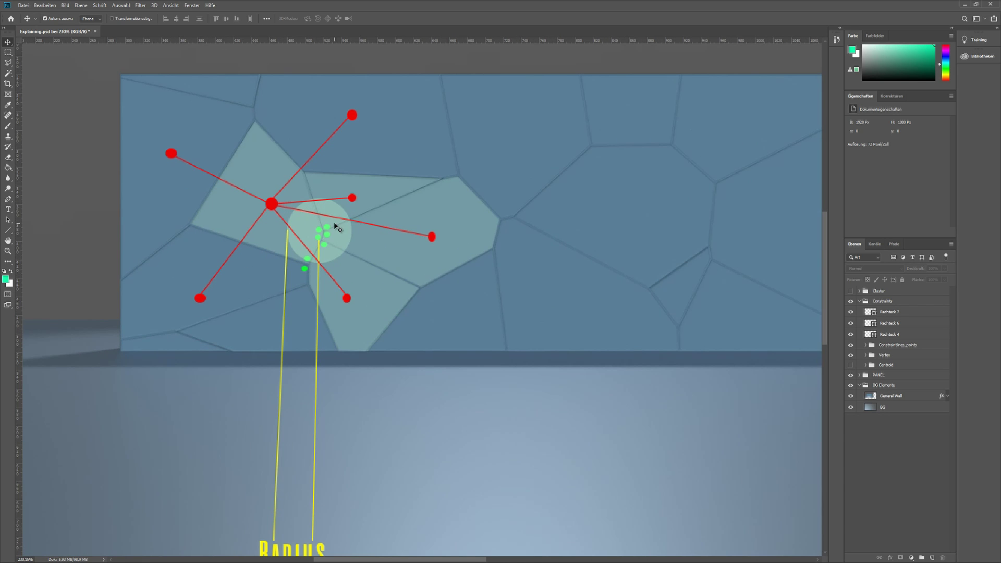
scroll(330, 241, "down", 1, "alt")
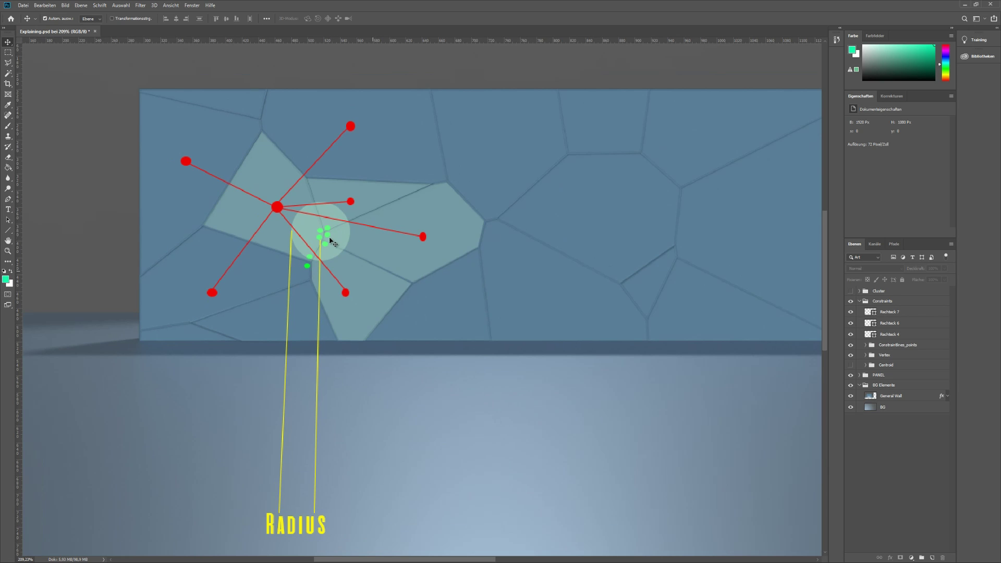
scroll(330, 241, "down", 1, "alt")
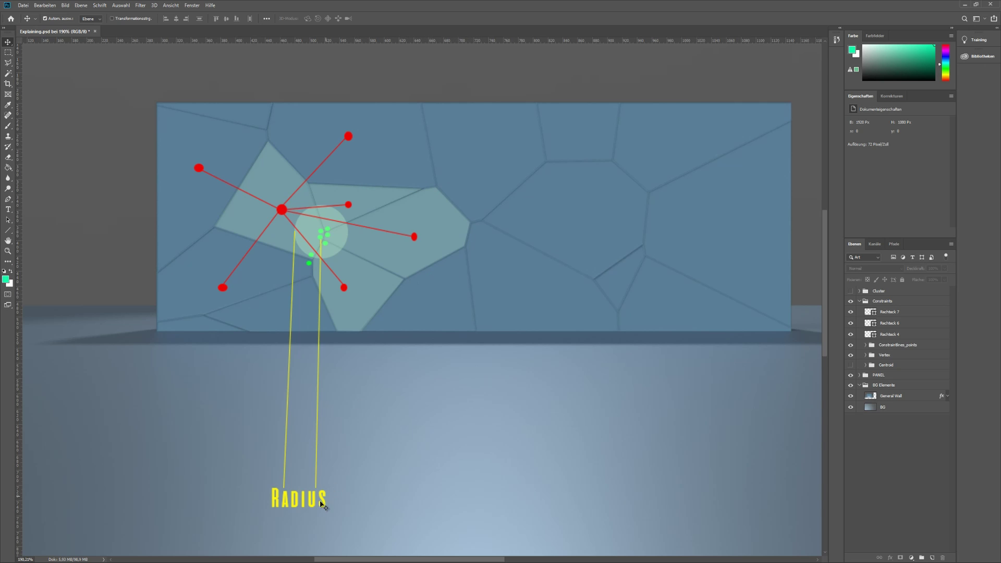
scroll(418, 385, "down", 3, "alt")
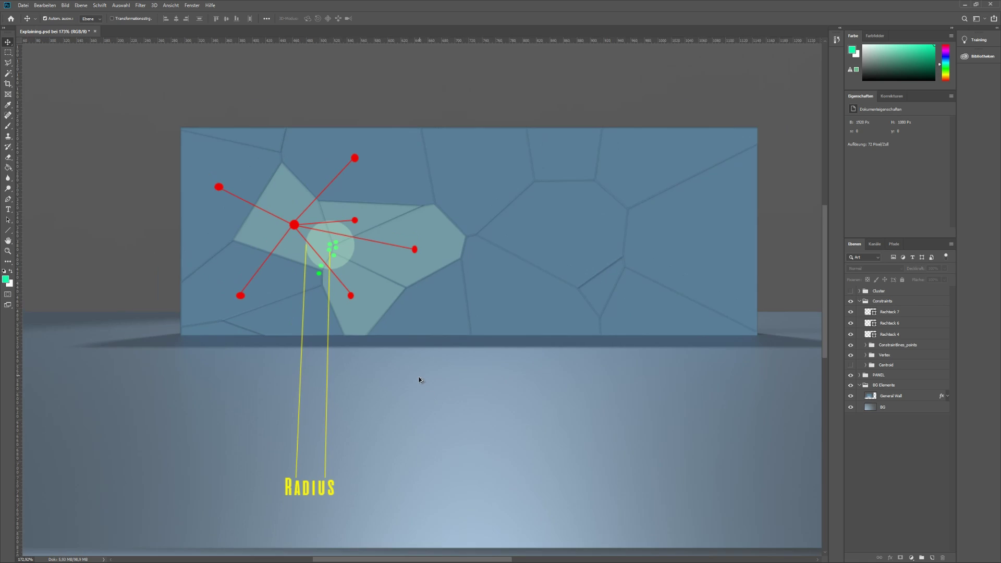
Toggle the Centroid and Vertex overlays on and off to compare both search methods.
left_click(851, 366)
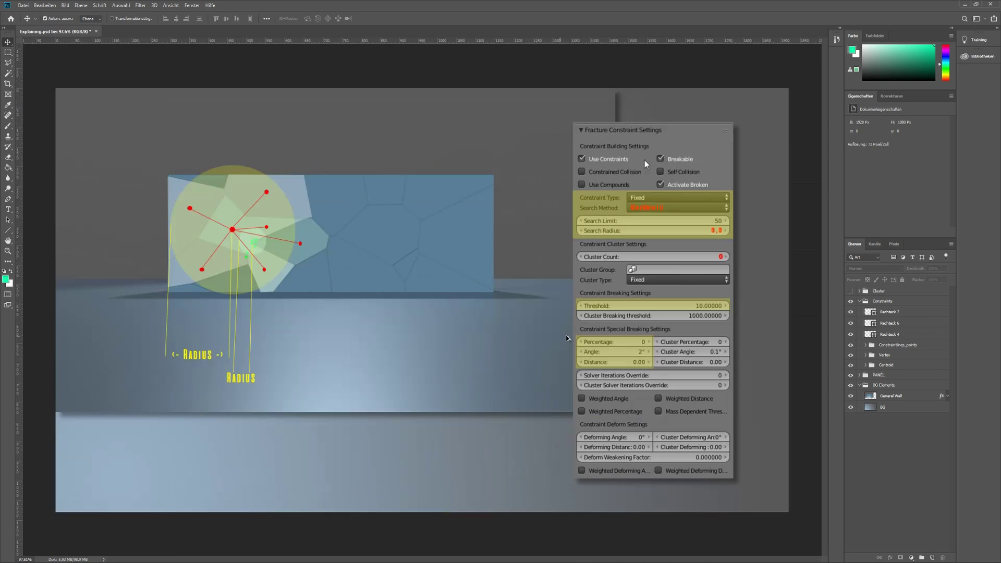
left_click(851, 367)
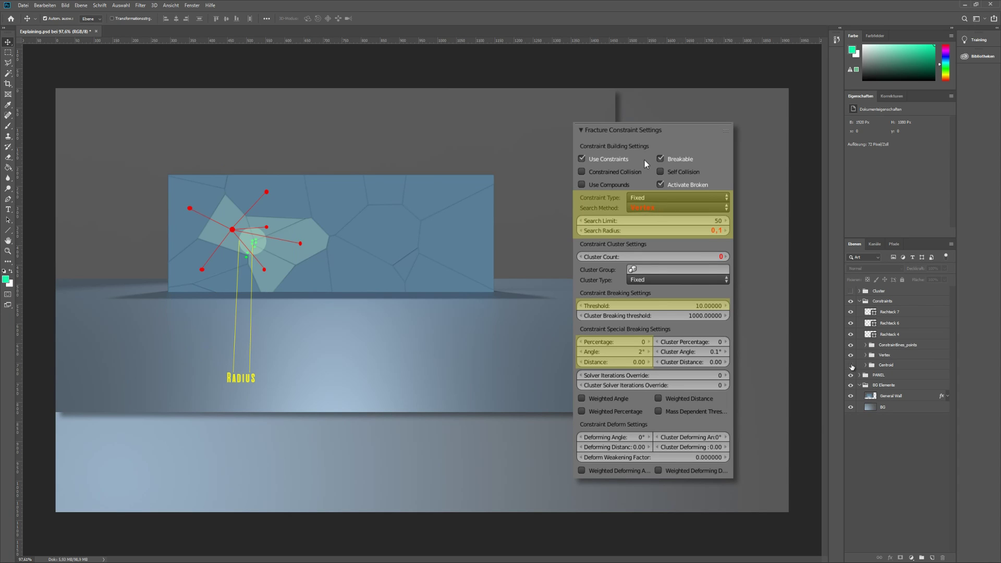
left_click(852, 366)
left_click(852, 367)
left_click(851, 367)
left_click(851, 355)
left_click(850, 355)
Switch Search Method to Vertex, set Angle to 0.5°, and play the breakup.
left_click(851, 365)
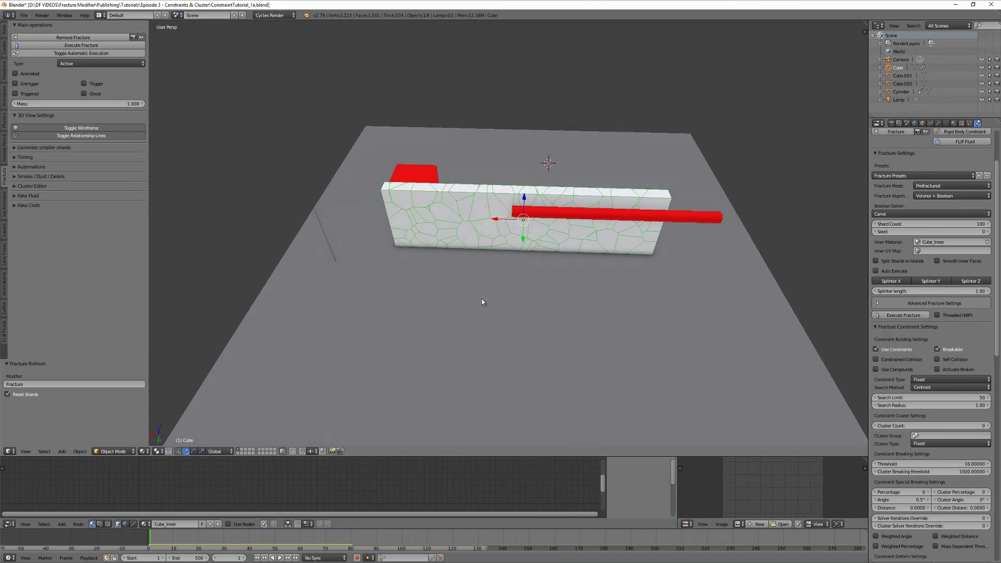
left_click(909, 388)
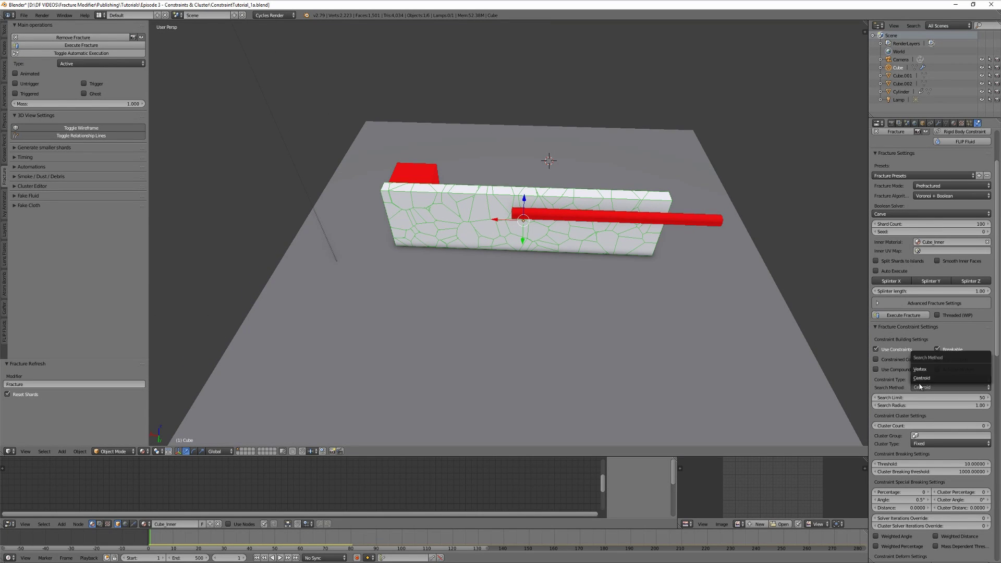
left_click(923, 371)
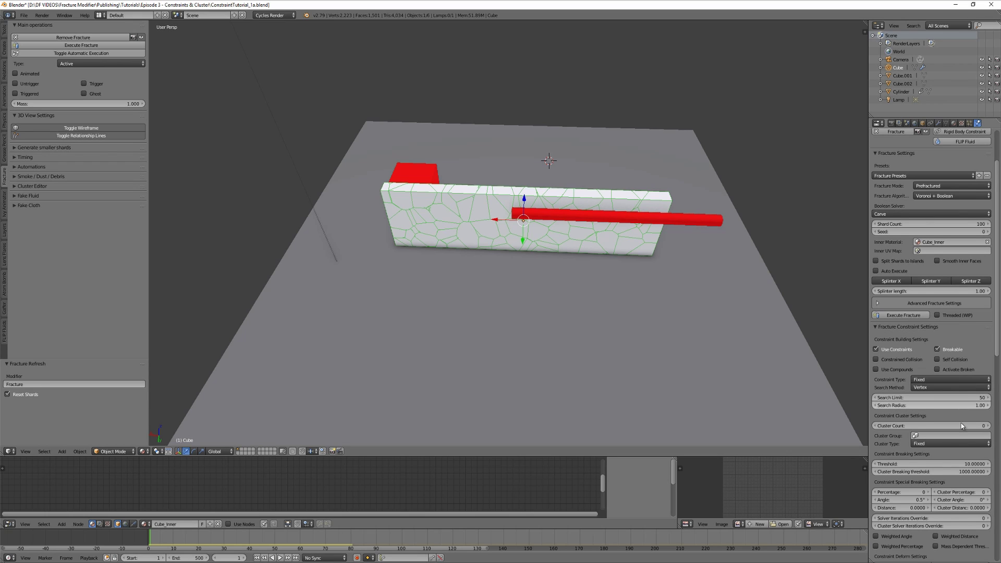
left_click(919, 499)
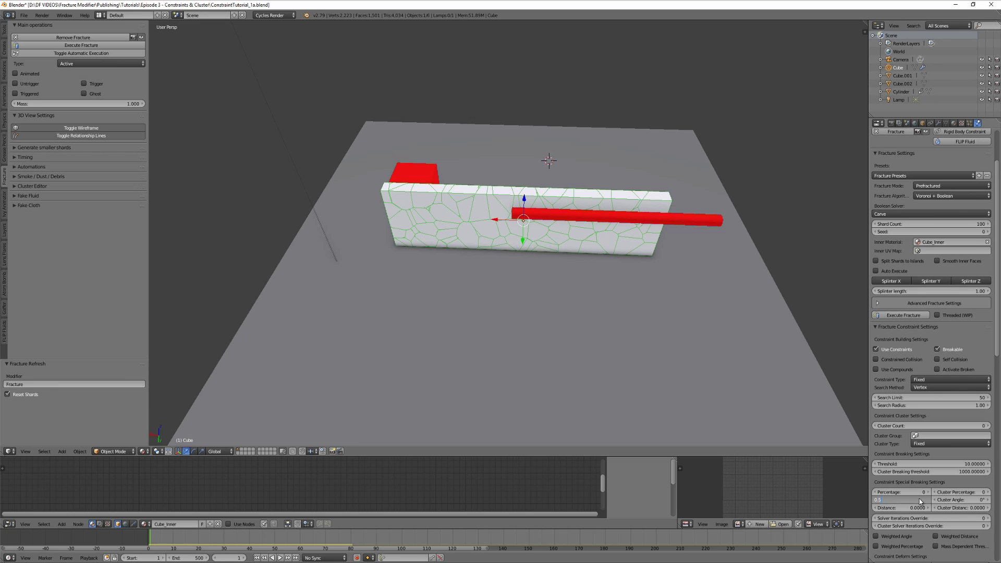
key("Return")
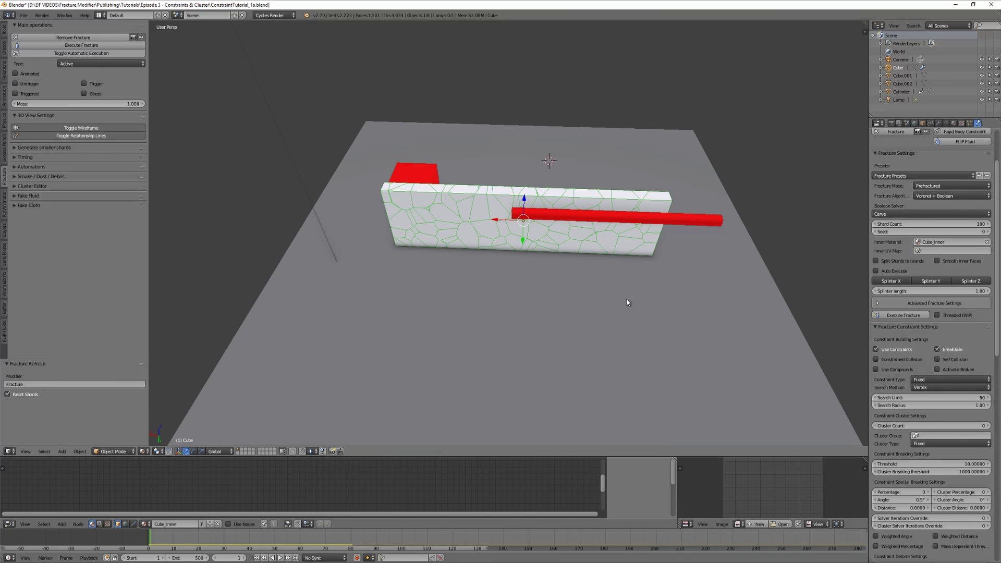
key("alt+a")
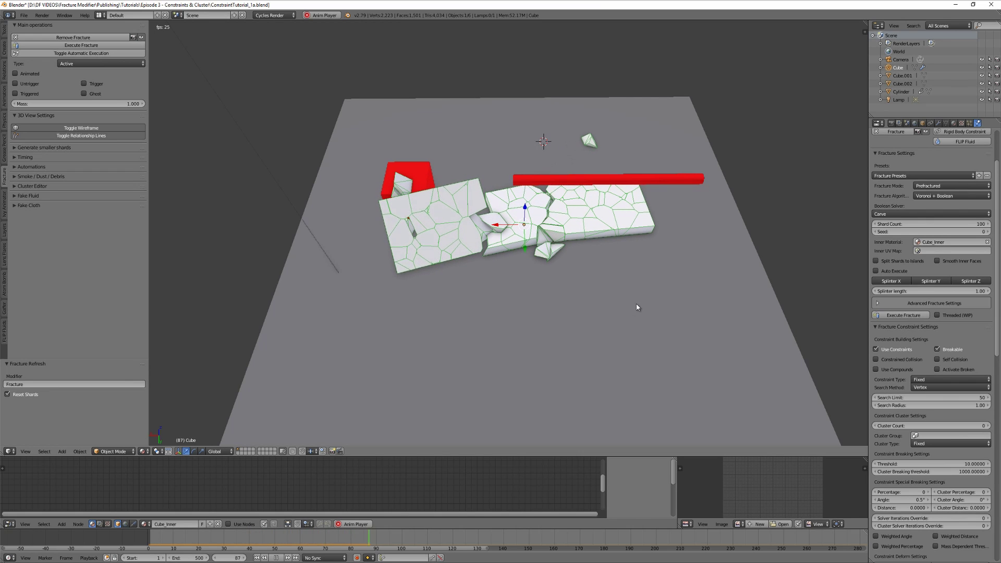
key("Escape")
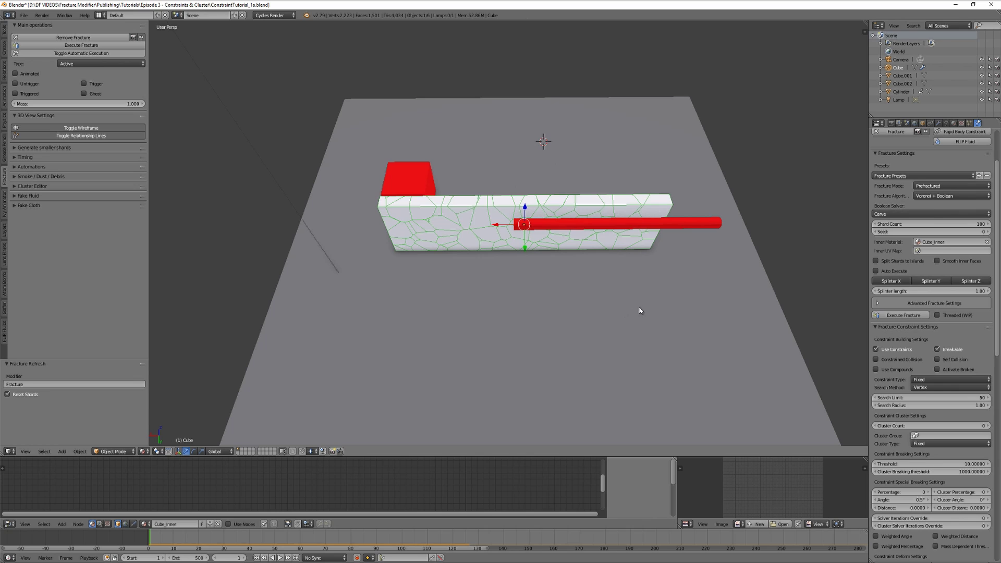
Set Search Radius to 0.1 and replay the simulation.
left_click(932, 406)
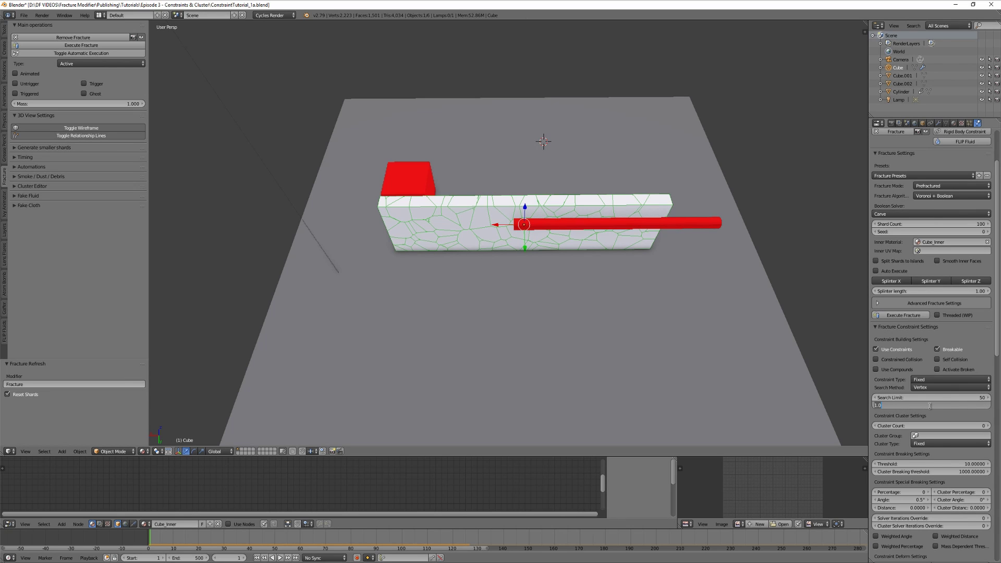
type("0.1")
key("Return")
key("alt+a")
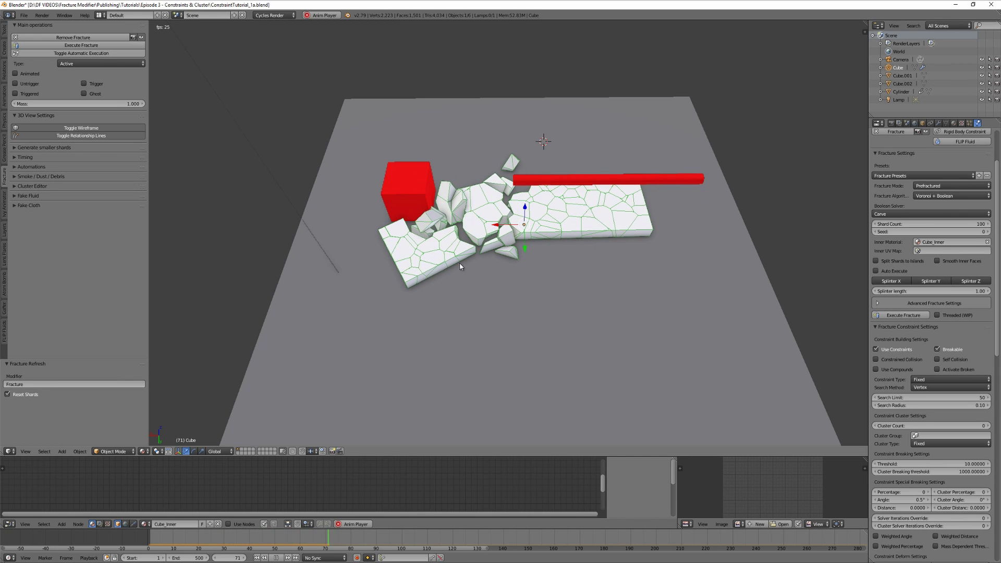
key("Escape")
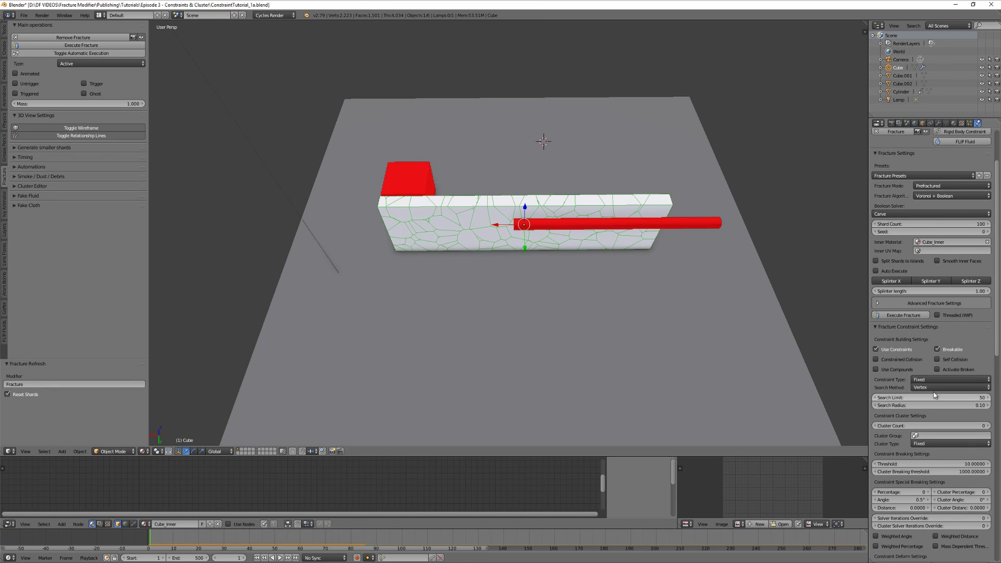
Switch Search Method to Centroid and replay the shattering several times from a low angle.
left_click(933, 387)
left_click(926, 378)
key("alt+a")
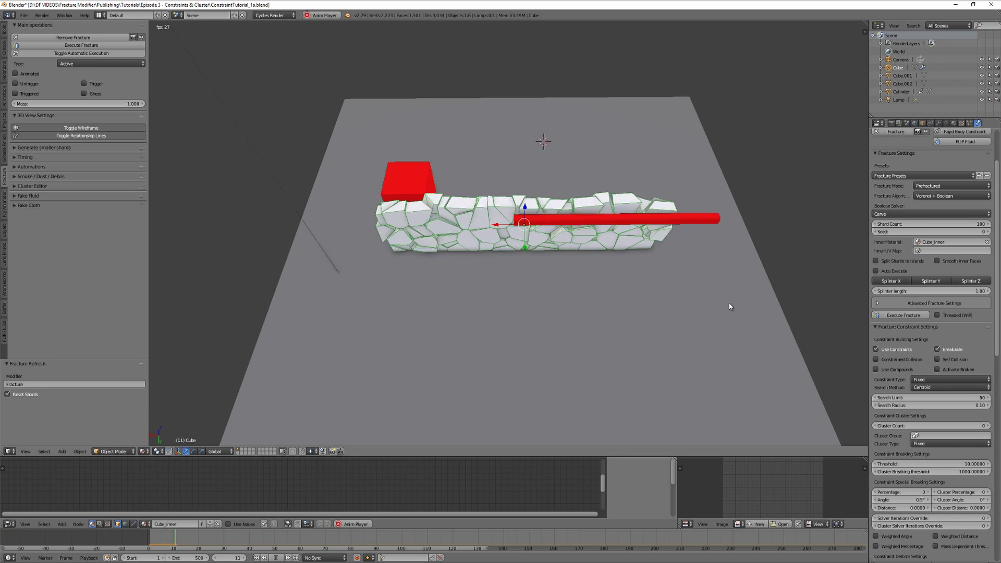
middle_click_drag(738, 305, 662, 244)
key("alt+a")
key("shift+Left")
key("alt+a")
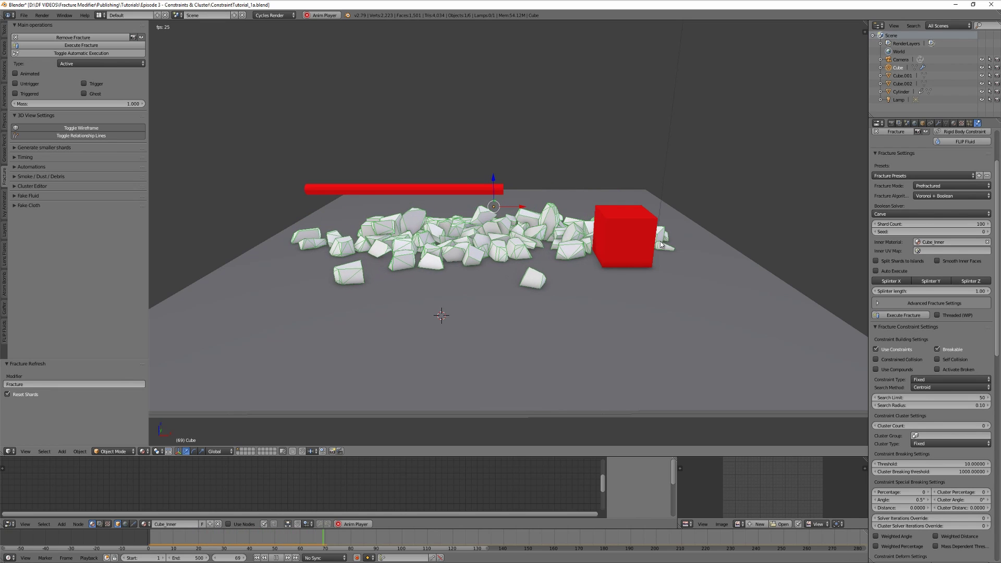
key("alt+a")
key("shift+Left")
key("alt+a")
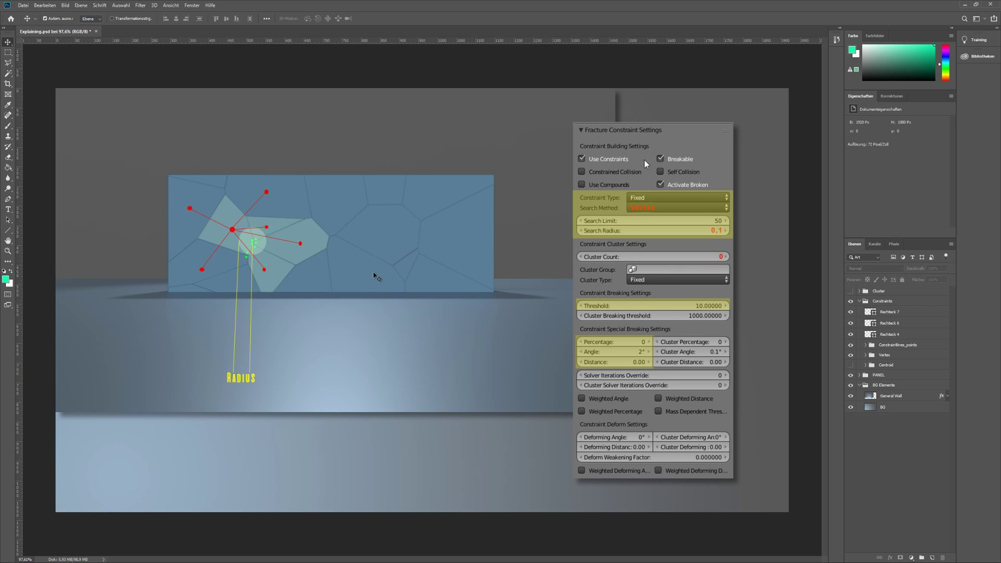
Toggle the Centroid and Vertex overlays to compare them, ending with both radius illustrations hidden.
left_click(850, 364)
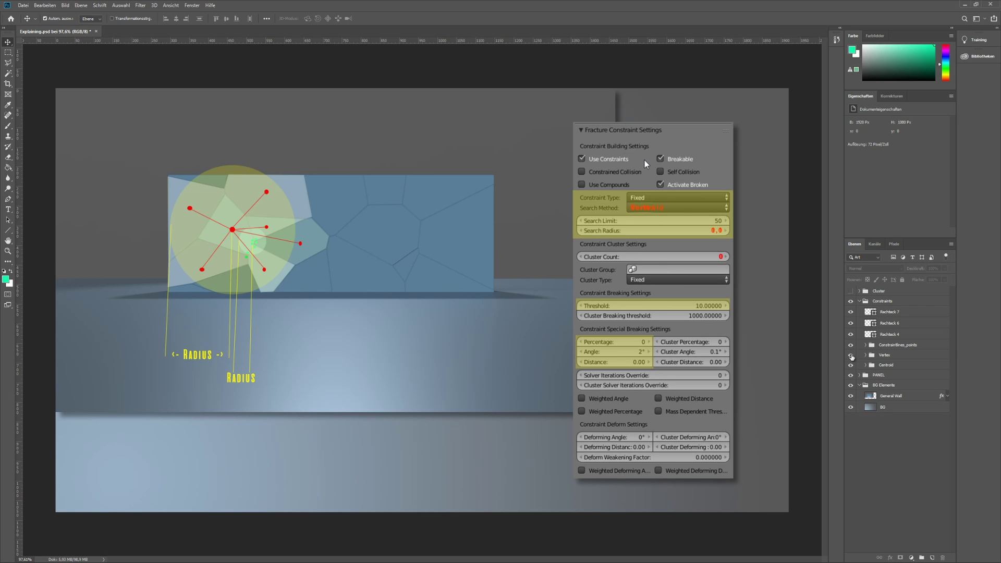
left_click(851, 355)
left_click(851, 355)
left_click(850, 365)
left_click(850, 364)
left_click(851, 355)
left_click(851, 355)
left_click(850, 365)
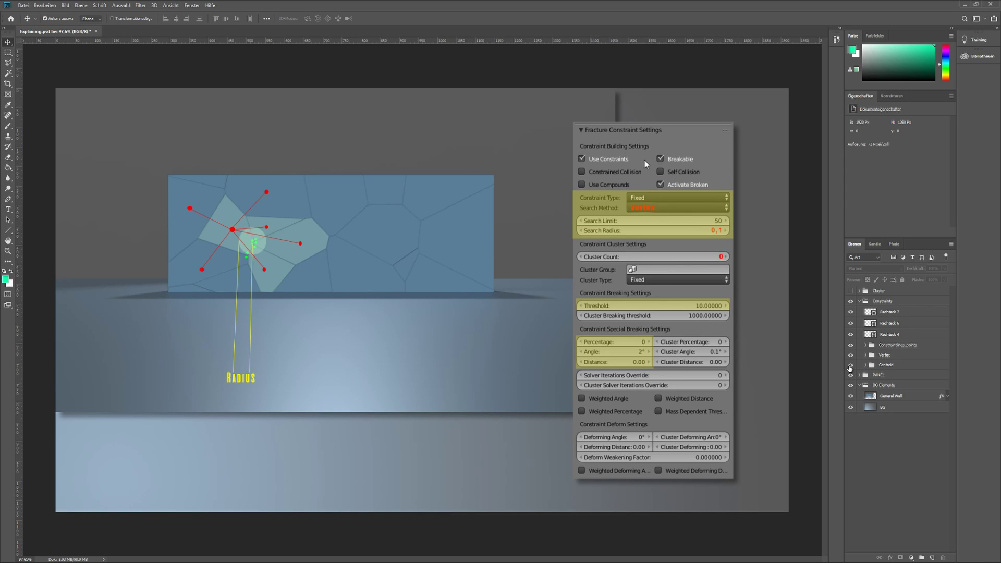
left_click(850, 364)
left_click(851, 355)
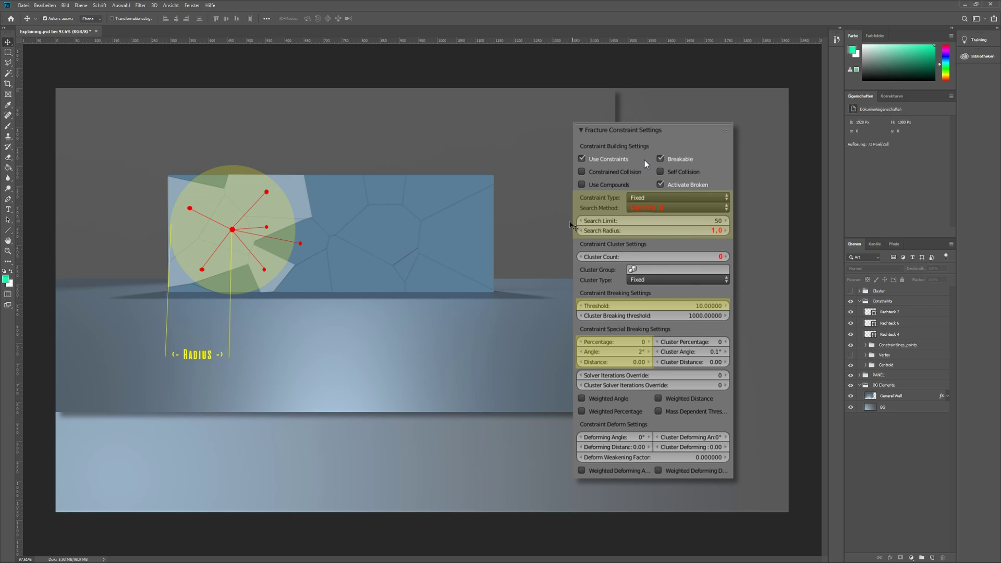
left_click(851, 366)
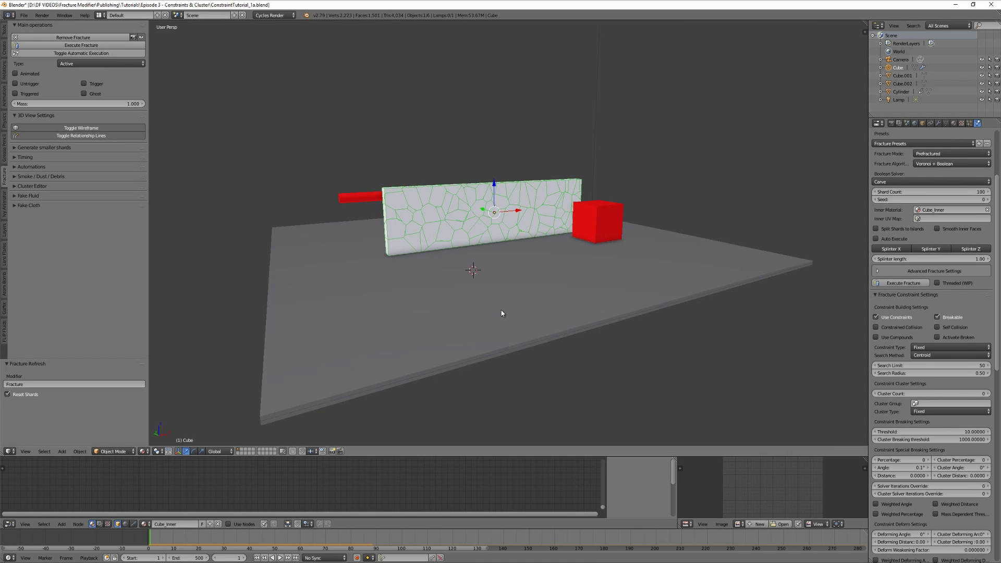
middle_click_drag(501, 308, 521, 308)
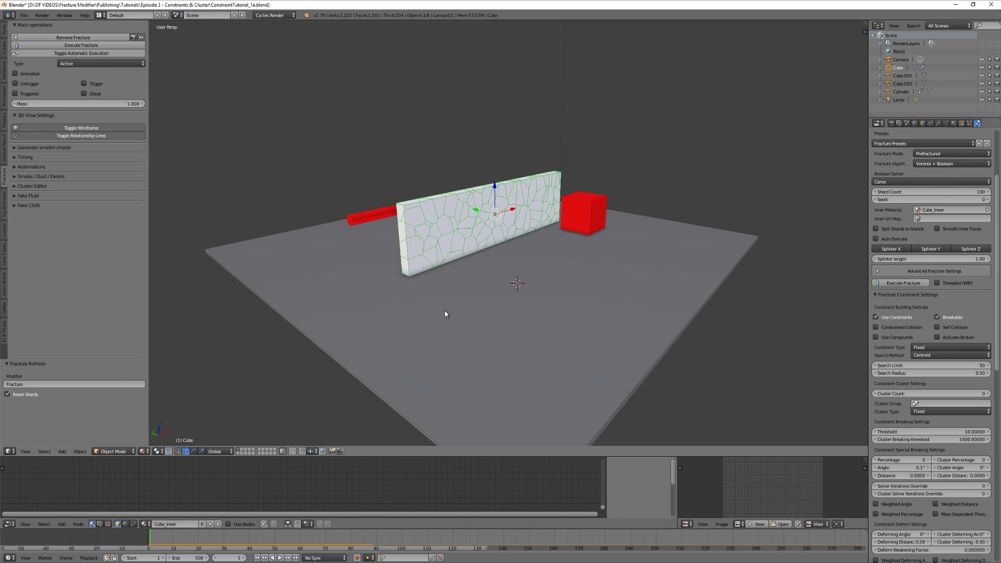
middle_click_drag(447, 315, 422, 311)
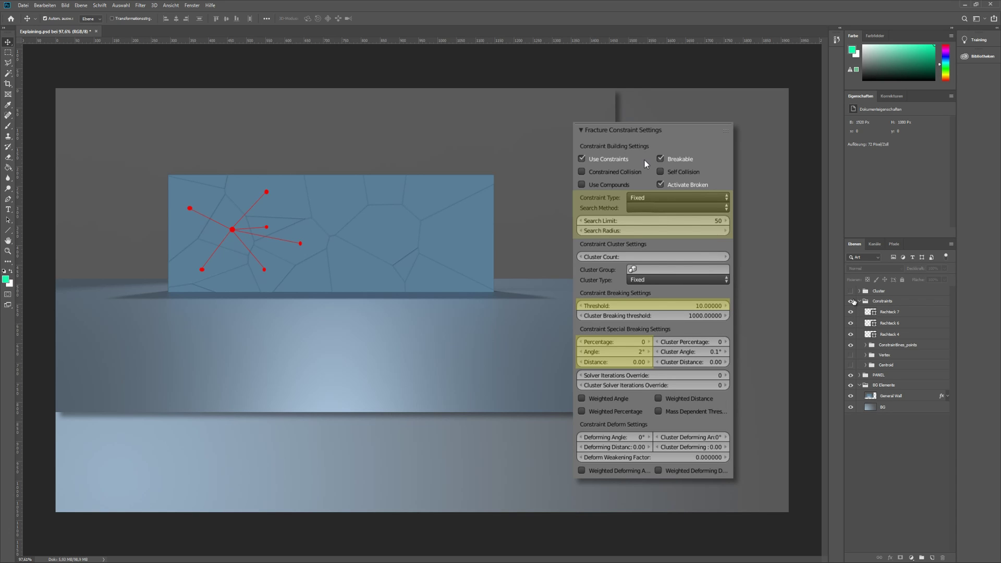
Hide the Constraints group, show the Cluster group, then turn the constraint lines back on.
left_click(851, 301)
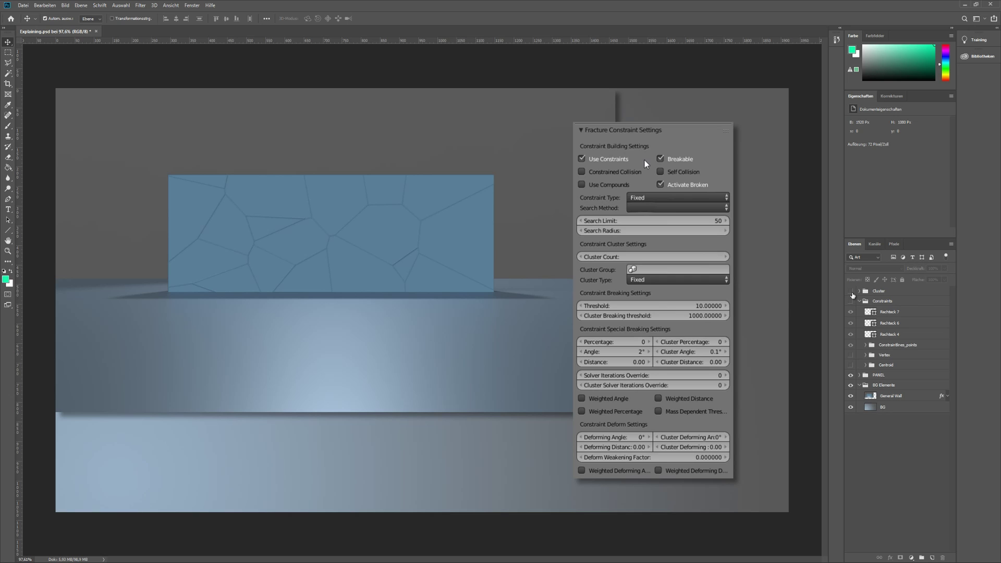
left_click(851, 292)
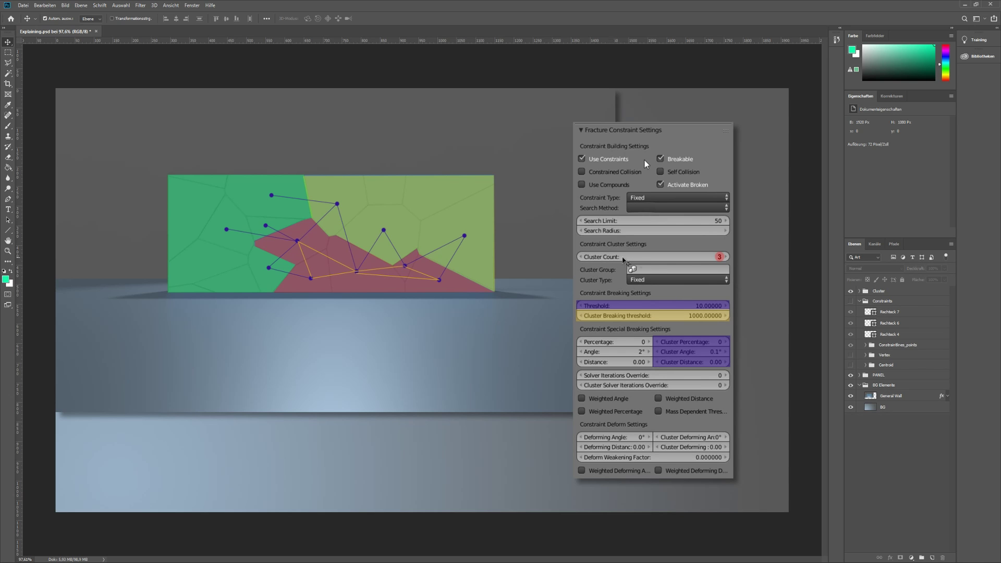
scroll(736, 259, "up", 1, "alt")
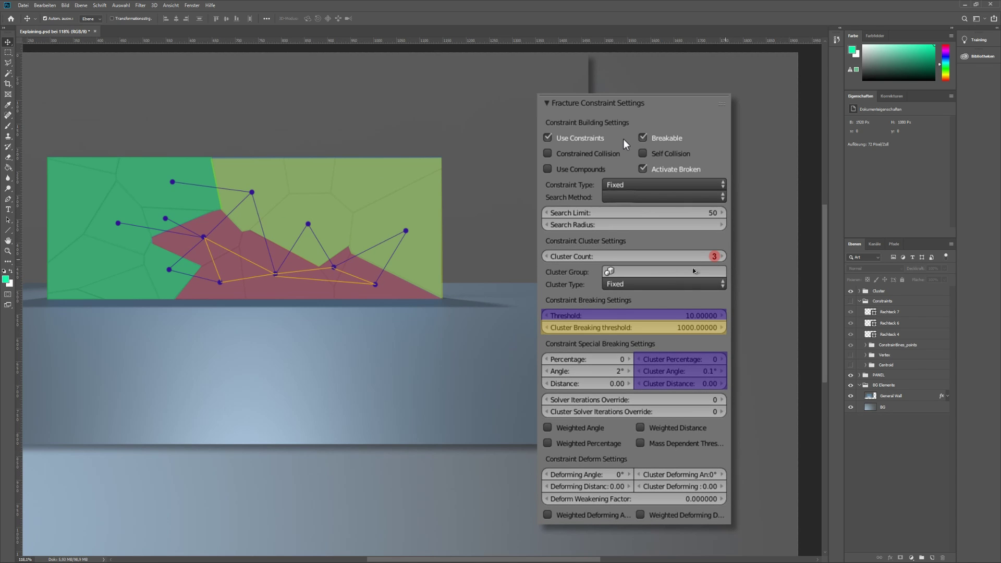
scroll(405, 405, "down", 1, "alt")
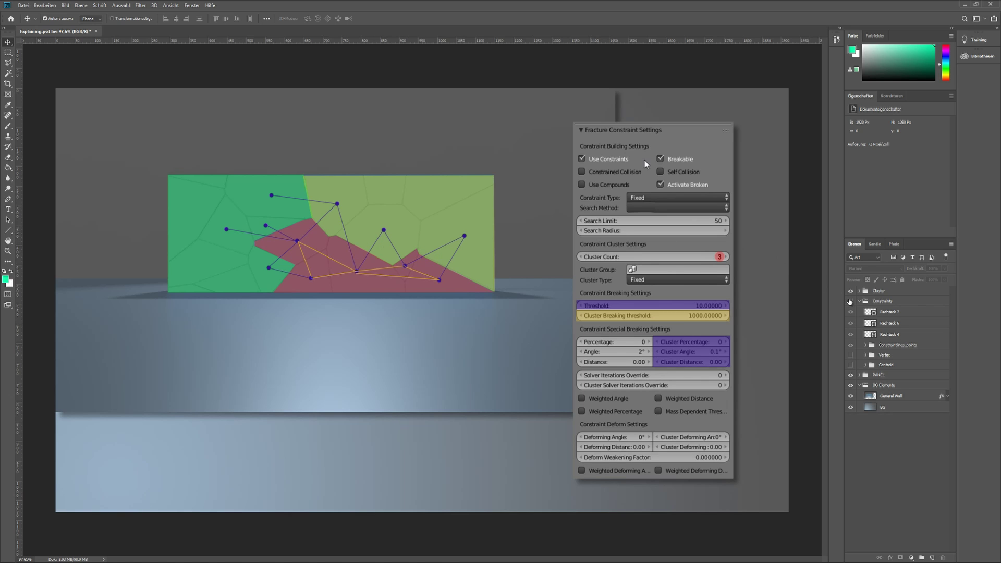
left_click(851, 302)
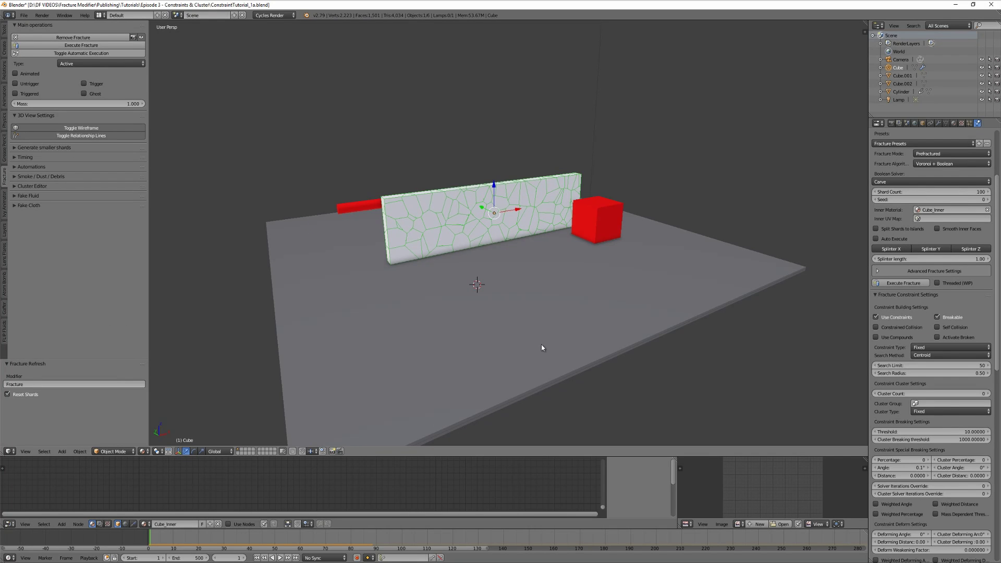
Set the wall's Search Radius to 1.00 and Cluster Count to 3.
middle_click_drag(543, 346, 483, 305)
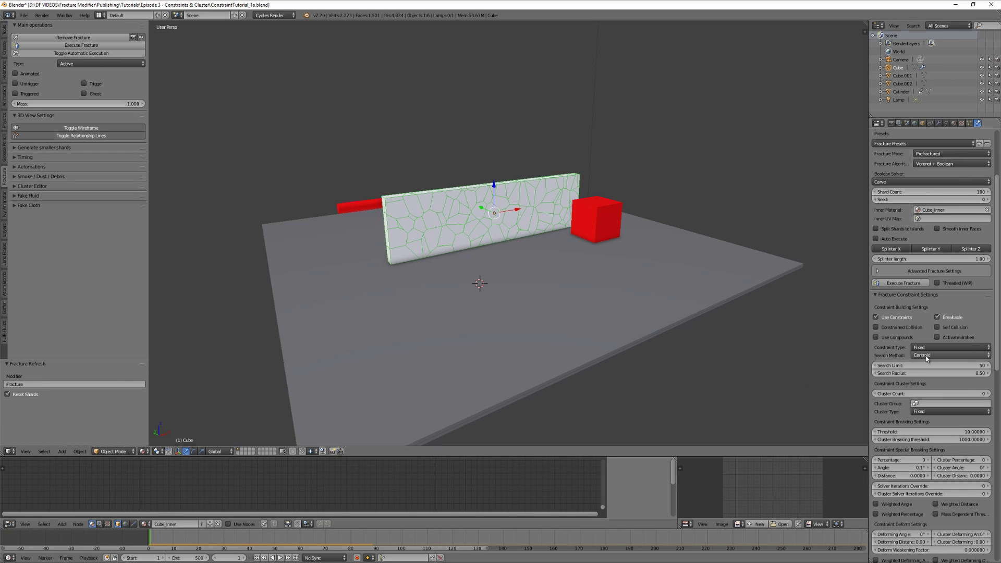
left_click(909, 374)
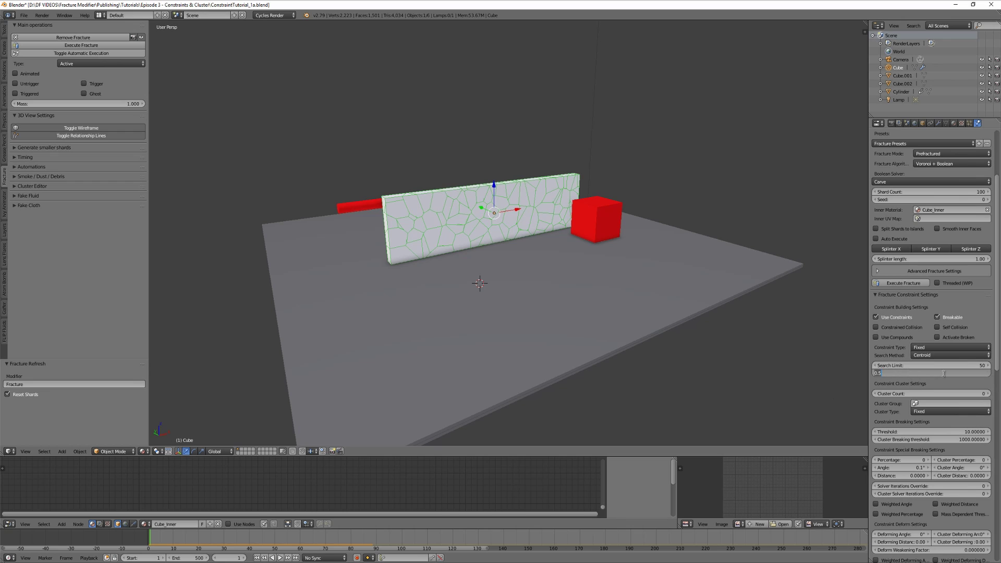
key("Return")
left_click(941, 394)
type("3")
key("Return")
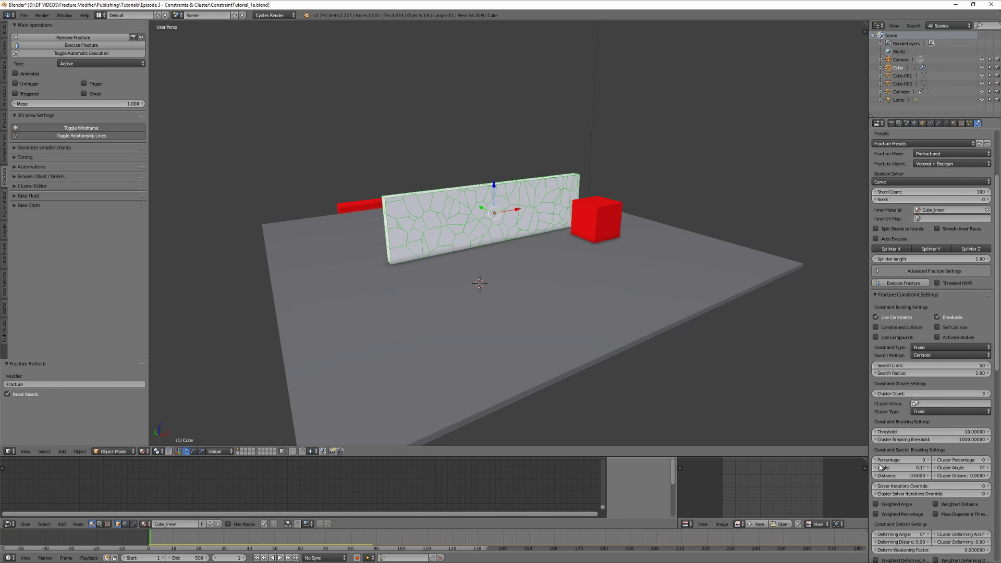
Set the constraint Angle to 0° and Cluster Angle to 0.01°.
left_click(905, 469)
key("Return")
left_click(967, 467)
type("0.01")
key("Return")
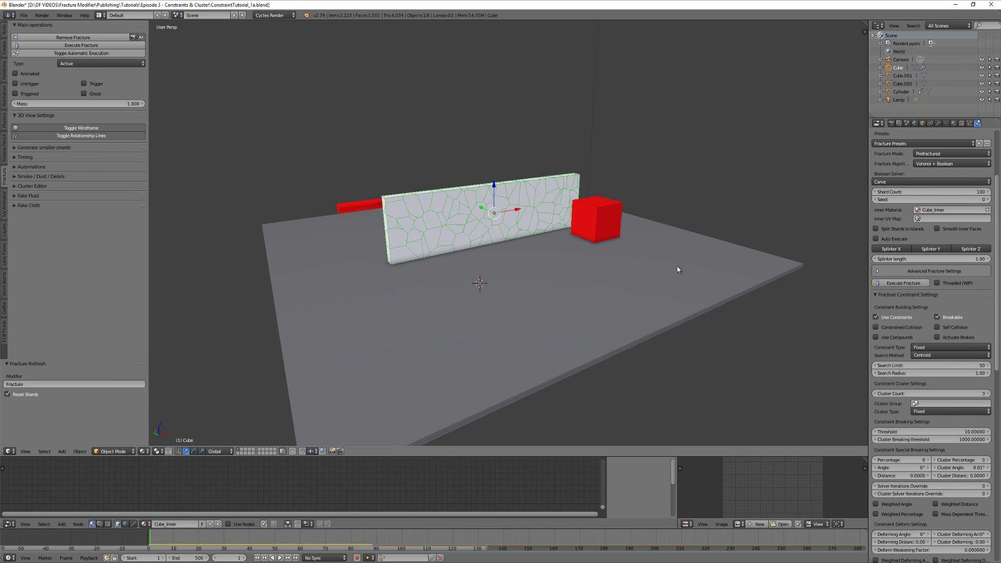
middle_click_drag(642, 270, 643, 271)
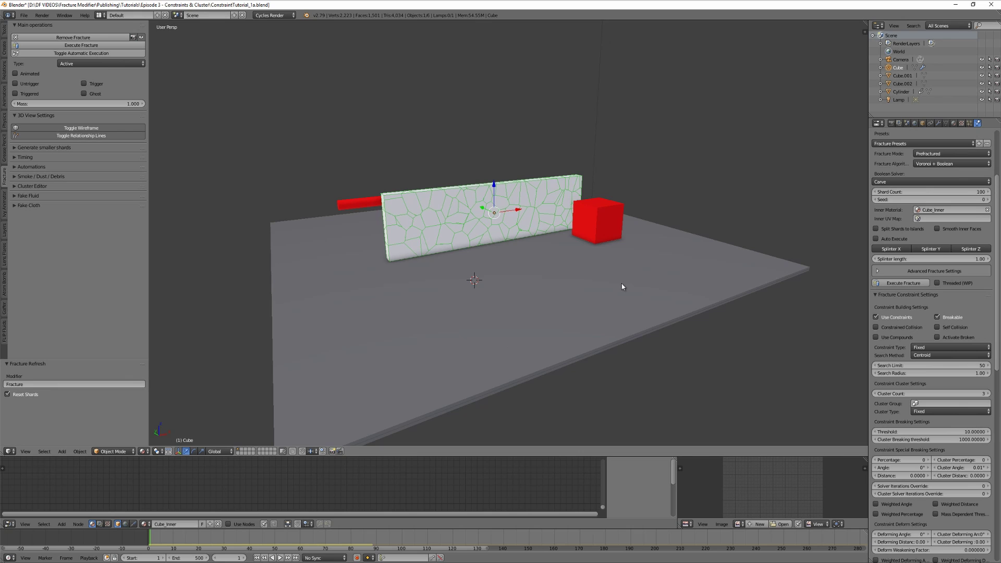
key("alt+a")
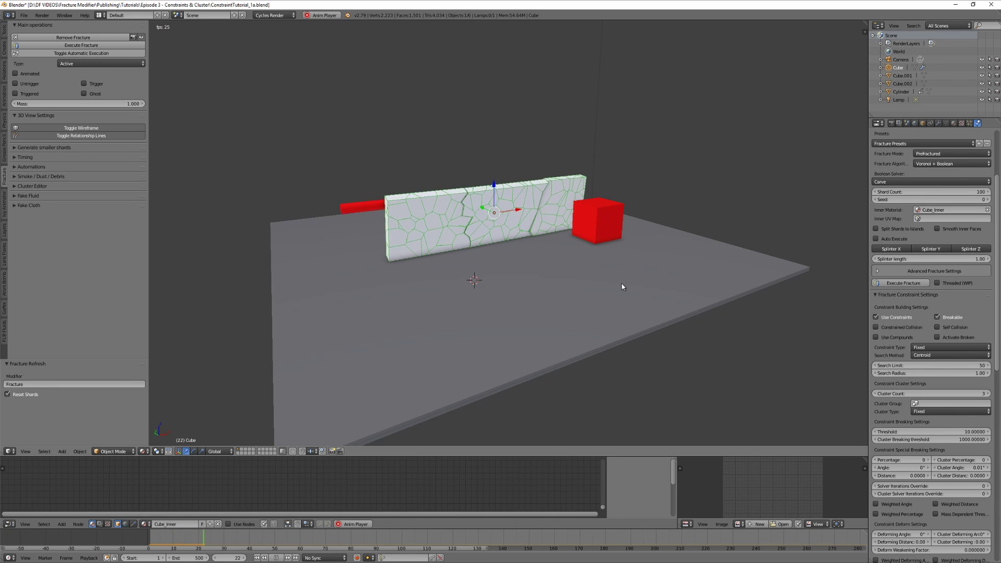
middle_click_drag(525, 295, 535, 317)
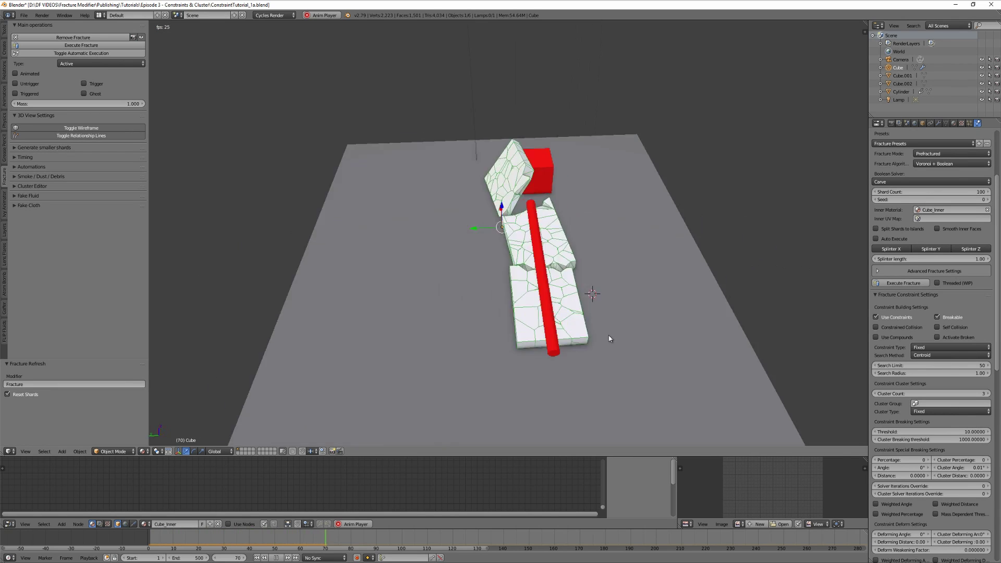
middle_click_drag(614, 337, 548, 308)
key("alt+a")
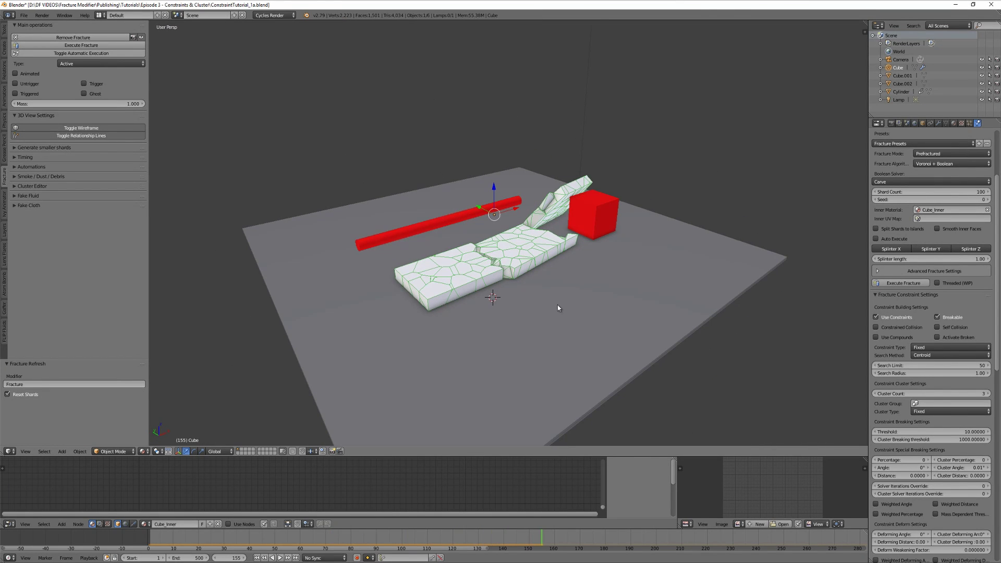
key("shift+Left")
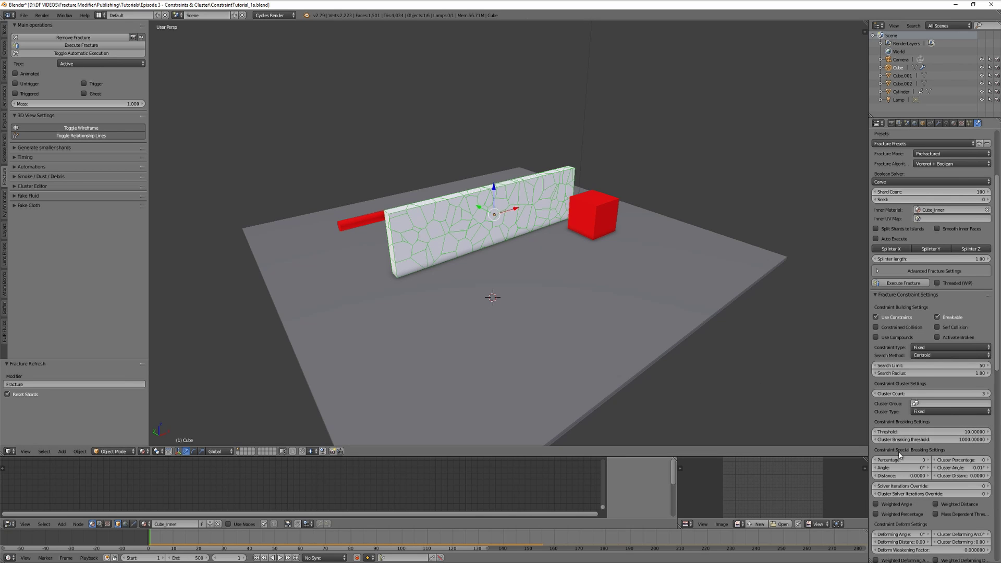
middle_click_drag(569, 300, 555, 297)
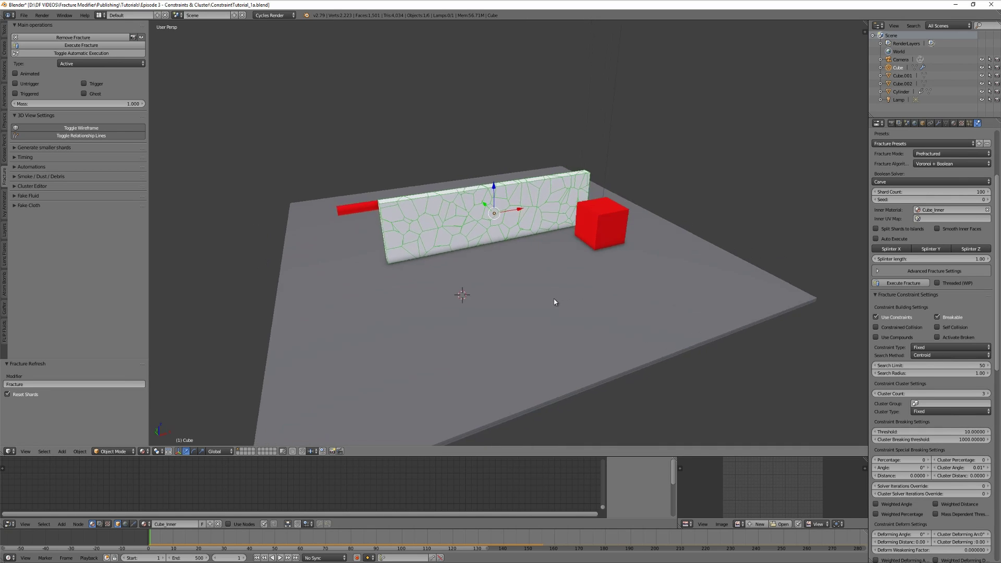
key("alt+a")
key("Escape")
Set Cluster Count to 8 and play the fracture simulation.
left_click(932, 394)
key("Return")
key("alt+a")
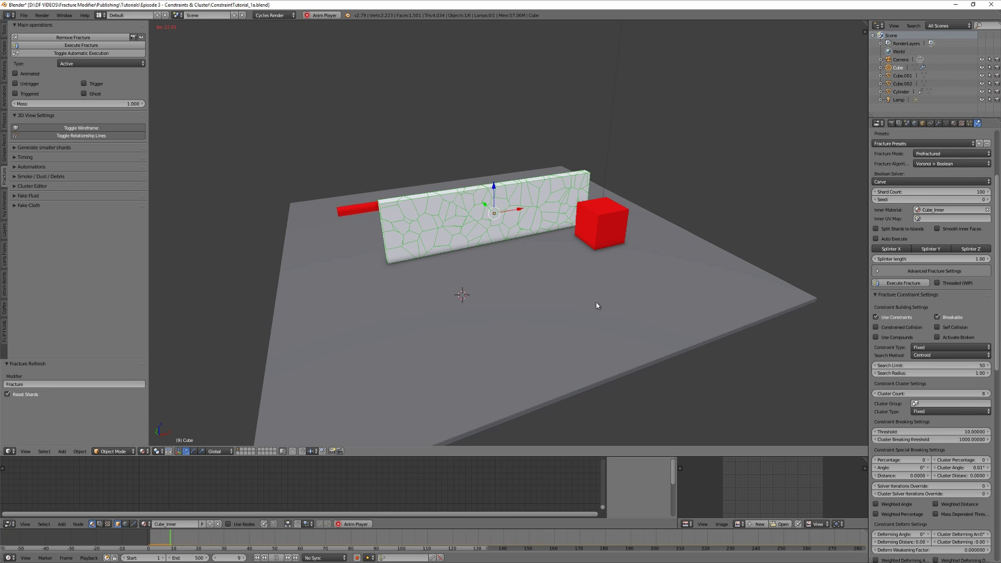
key("alt+a")
middle_click_drag(506, 307, 465, 267)
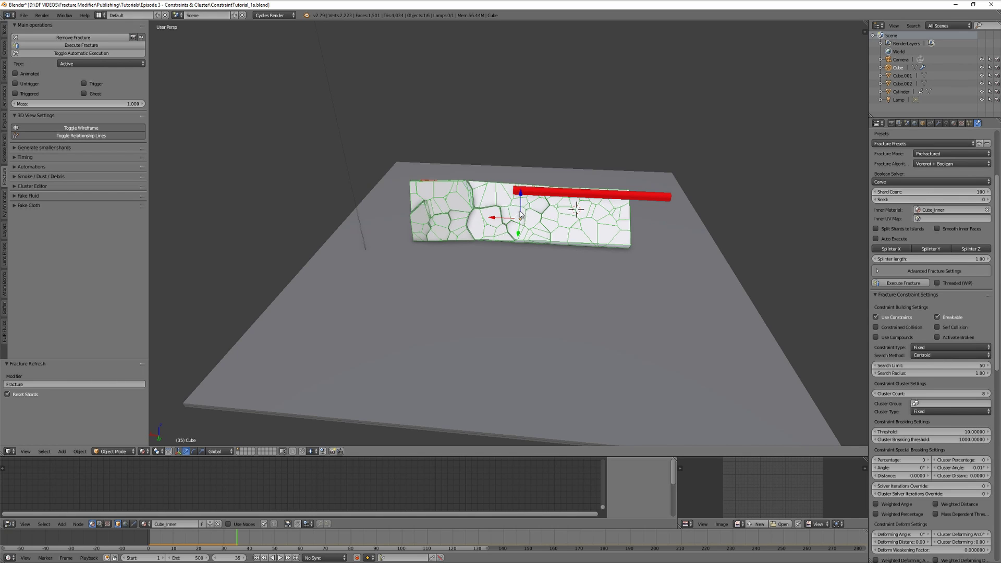
Replay the clustered wall shattering from different angles, ending rewound at frame 1.
key("alt+a")
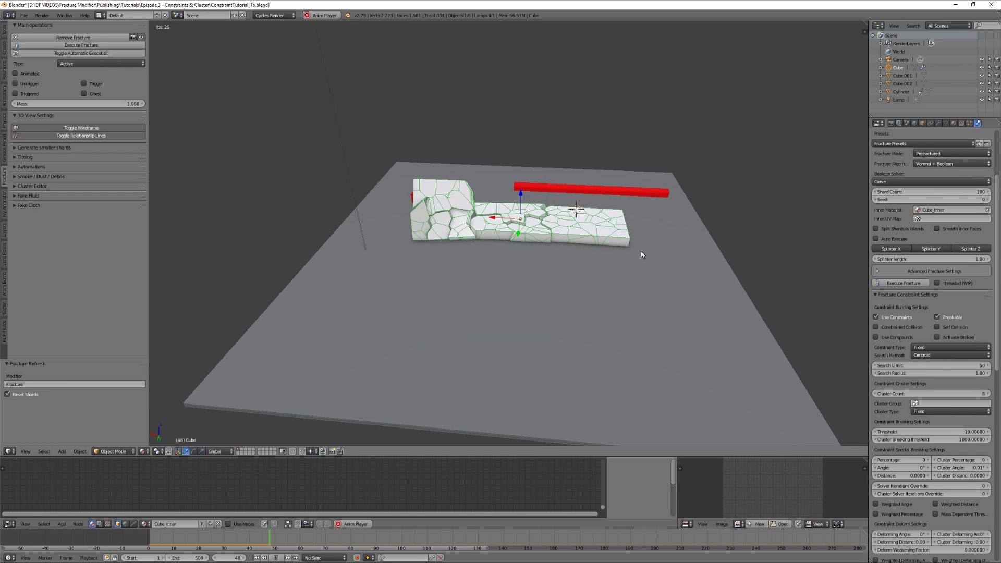
key("alt+a")
key("shift+Left")
key("alt+a")
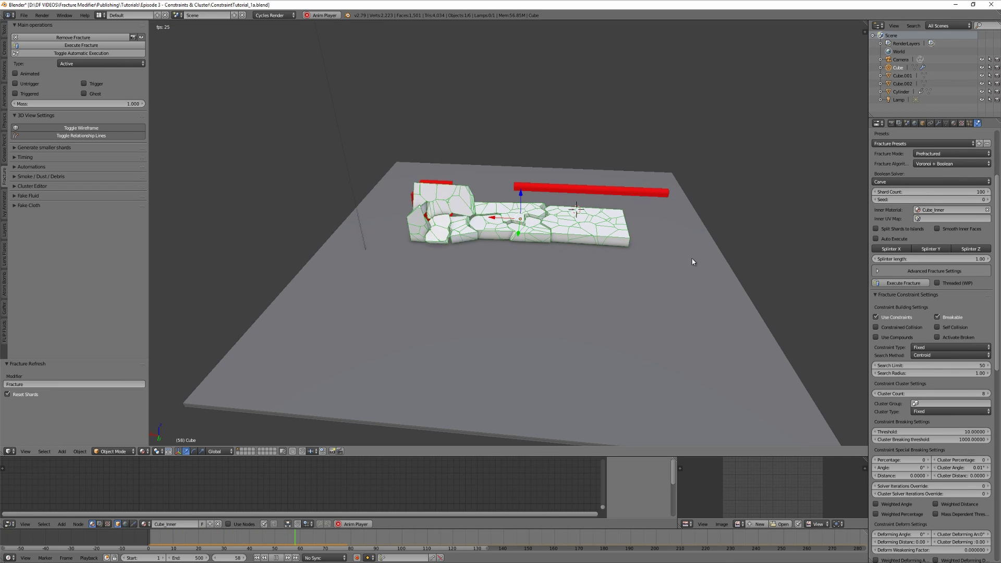
key("alt+a")
key("shift+Left")
middle_click_drag(726, 272, 538, 259)
key("alt+a")
key("alt+a")
key("shift+Left")
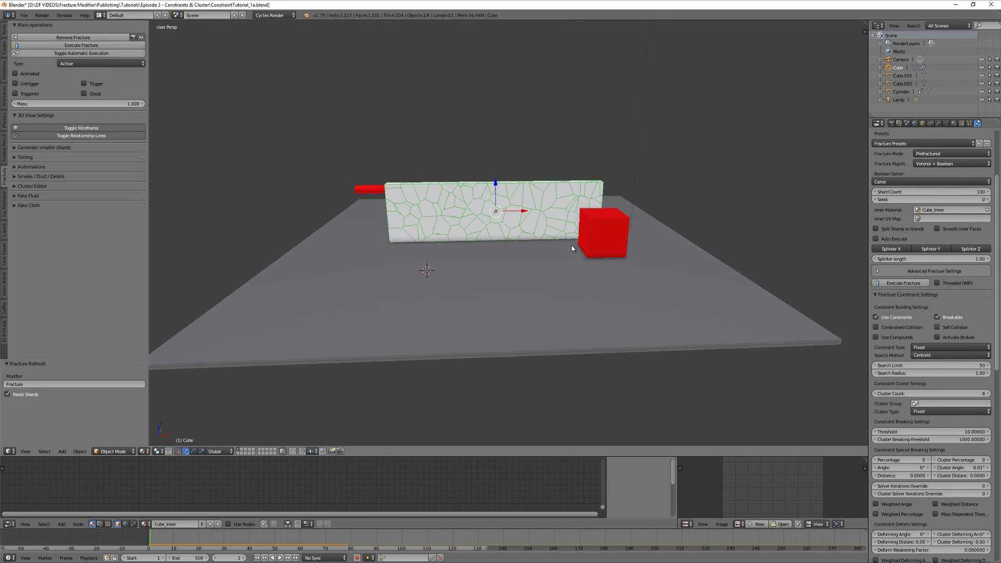
Set the special breaking Angle to 0.3° and preview the shards from above.
left_click(889, 468)
type("0.3")
key("Return")
key("alt+a")
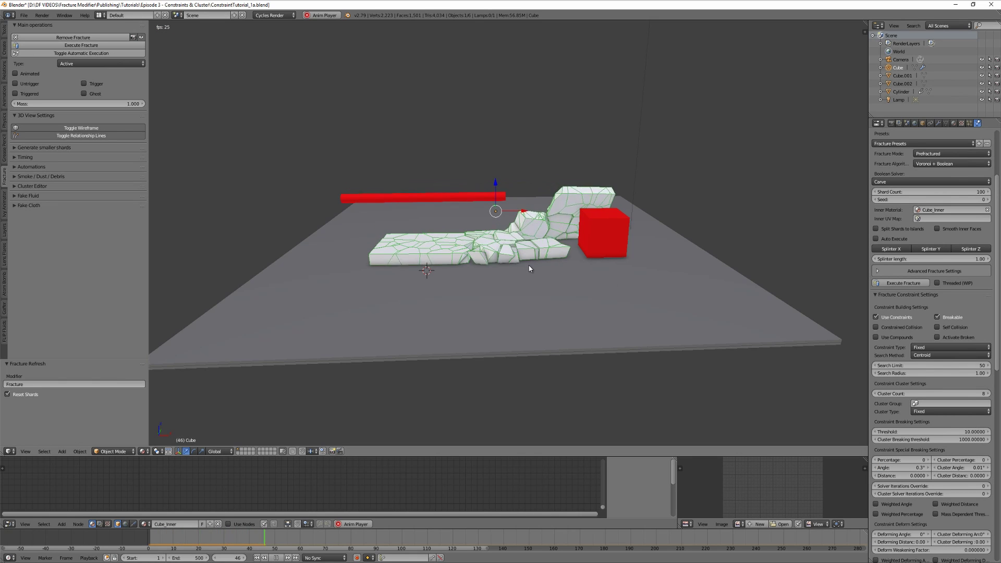
middle_click_drag(578, 286, 579, 318)
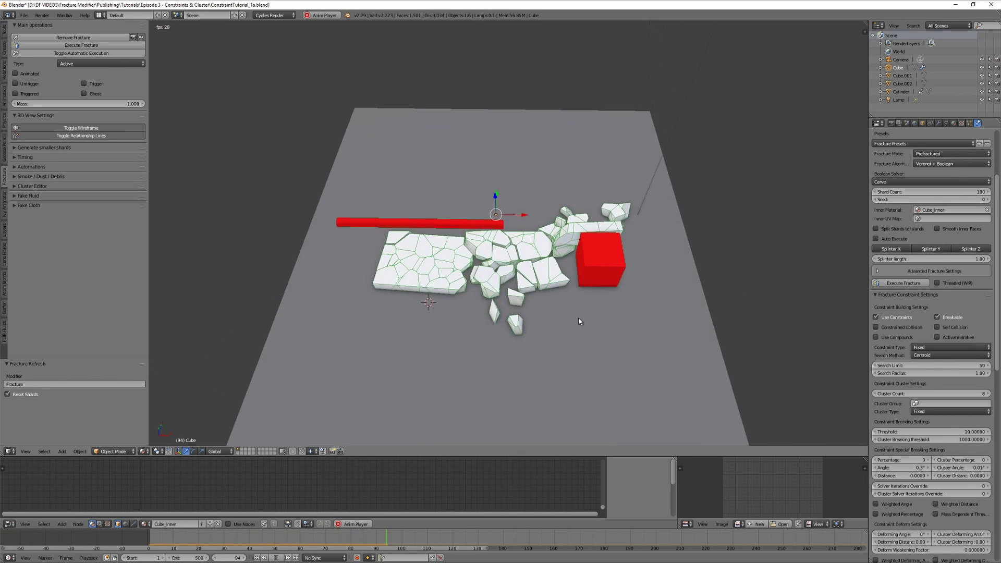
key("Escape")
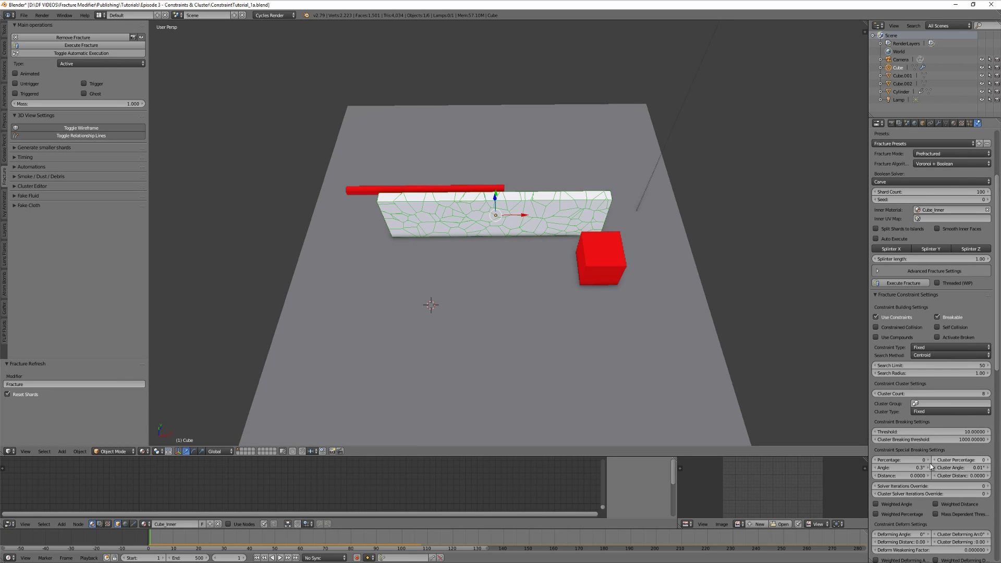
Change the breaking Angle to 0.2° and replay the fracture from a perspective view.
left_click(912, 469)
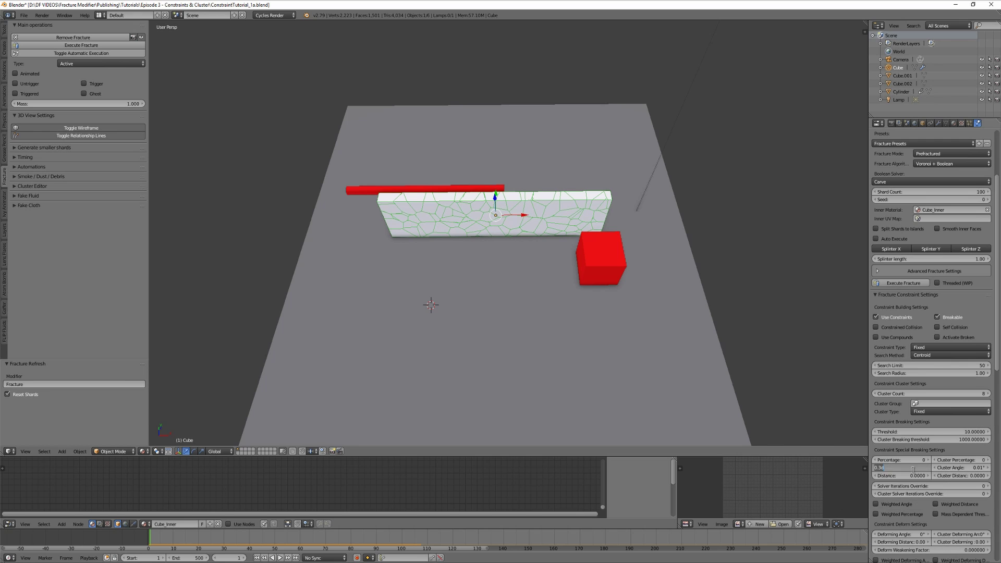
type("0.2")
key("Return")
key("alt+a")
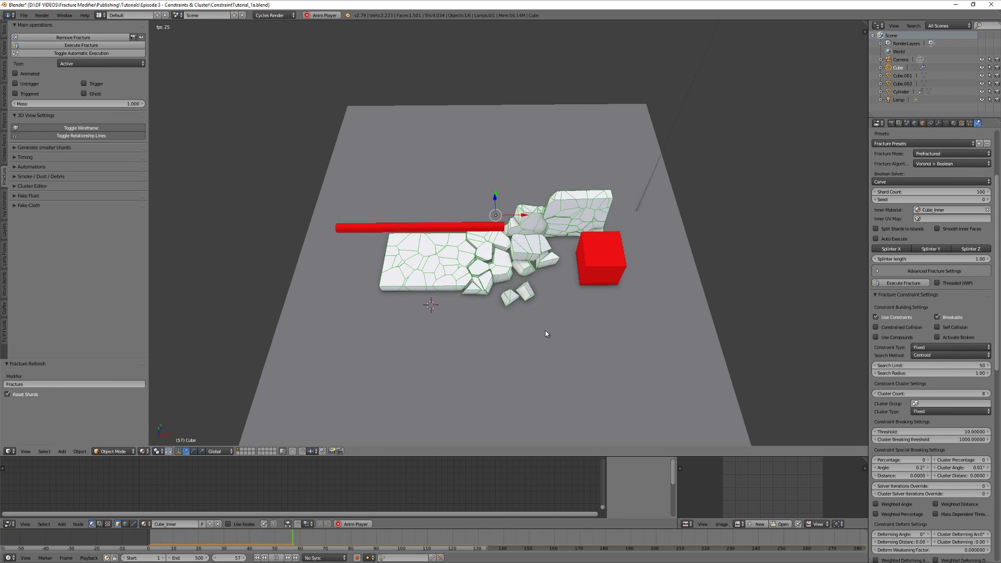
middle_click_drag(547, 349, 574, 326)
key("Escape")
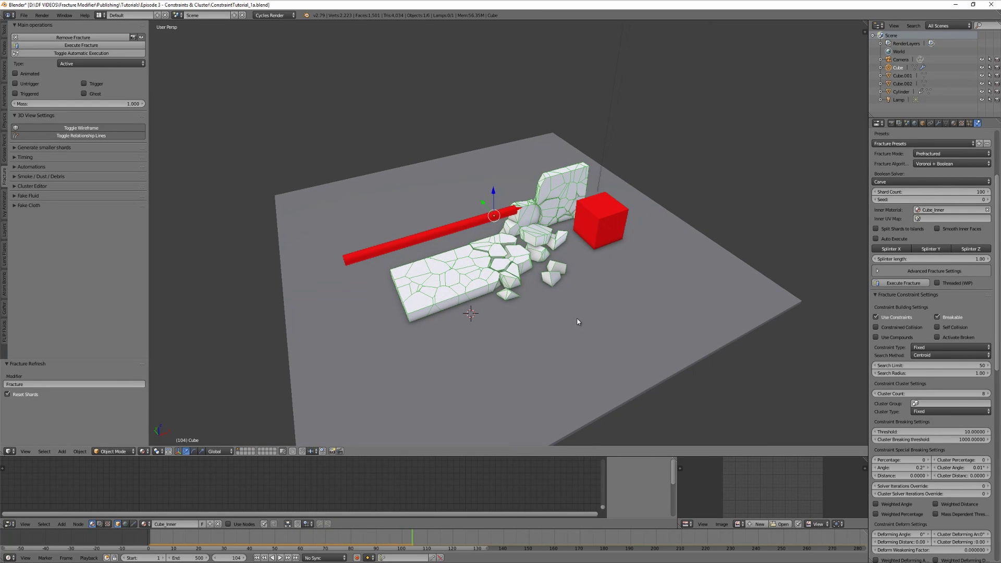
middle_click_drag(583, 312, 597, 345)
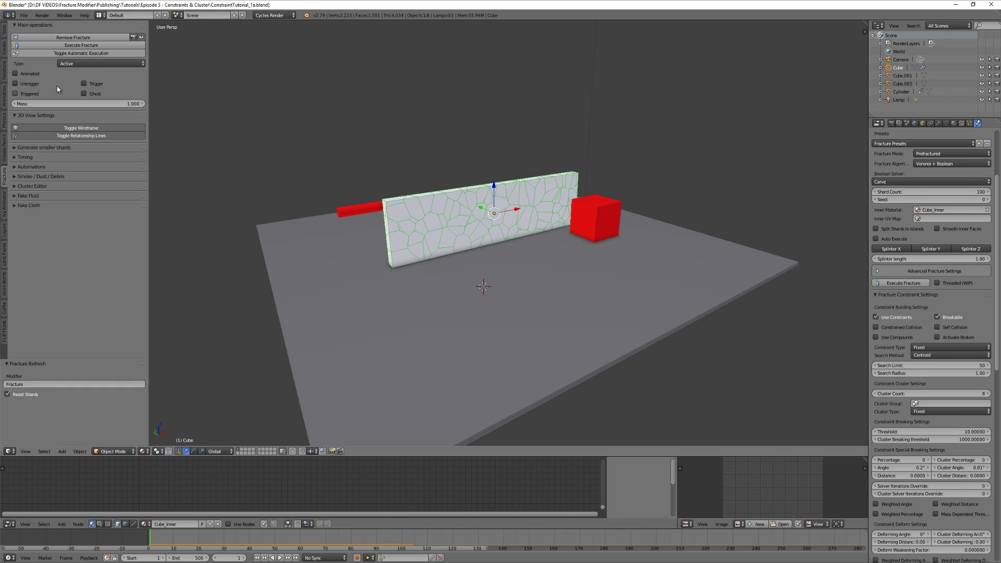
Make the fractured wall Animated and preview the shards falling a few times.
left_click(29, 73)
key("alt+a")
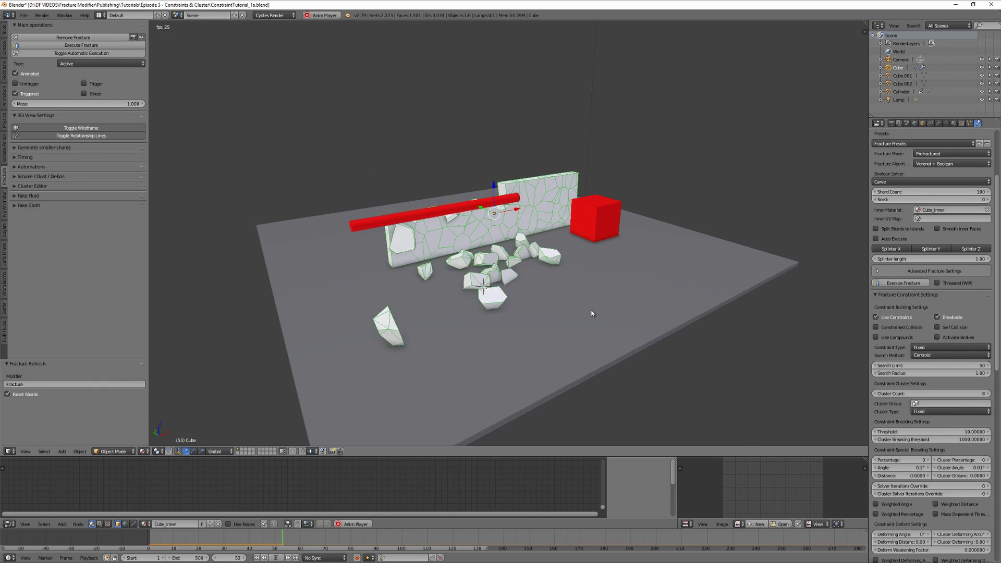
key("Escape")
key("alt+a")
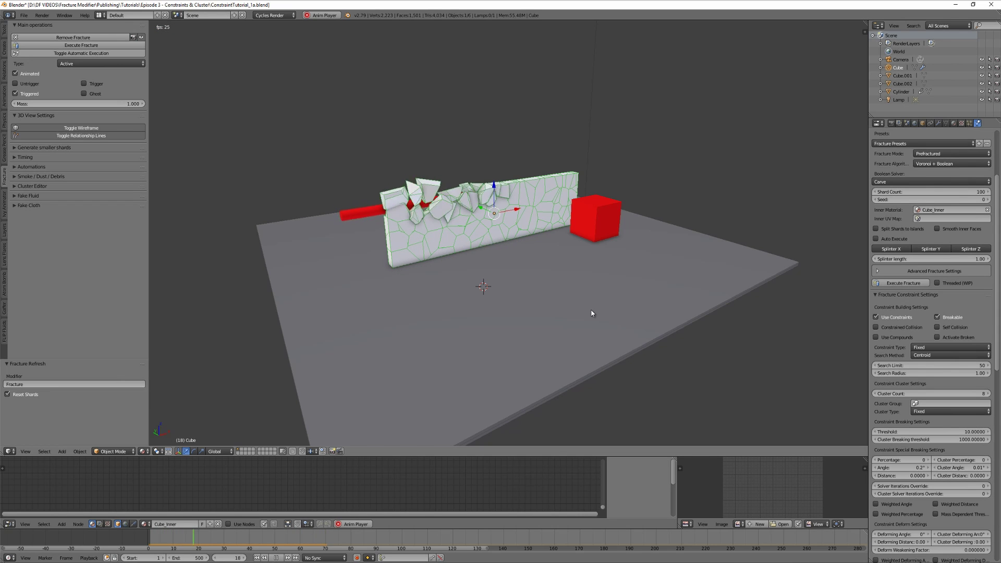
key("Escape")
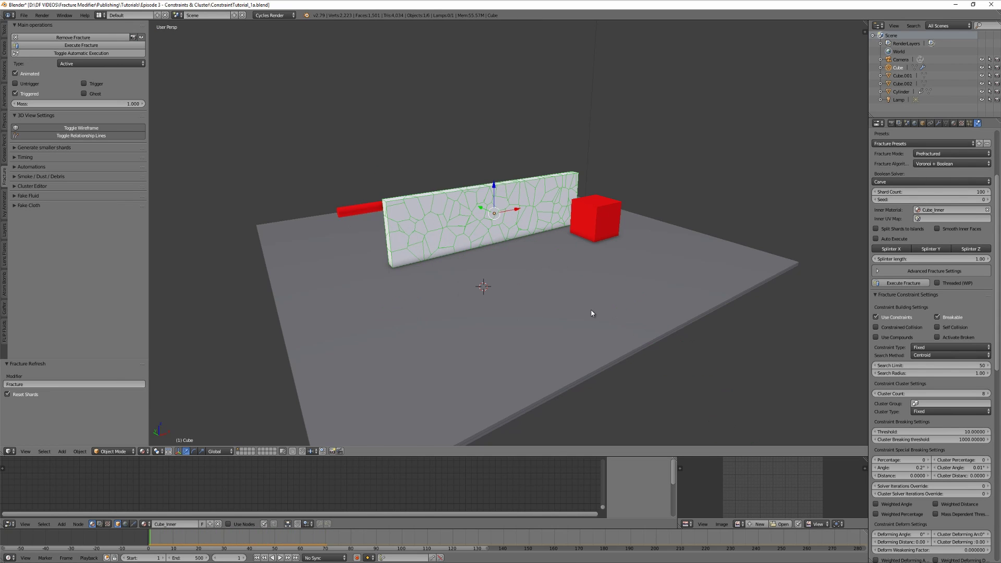
key("alt+a")
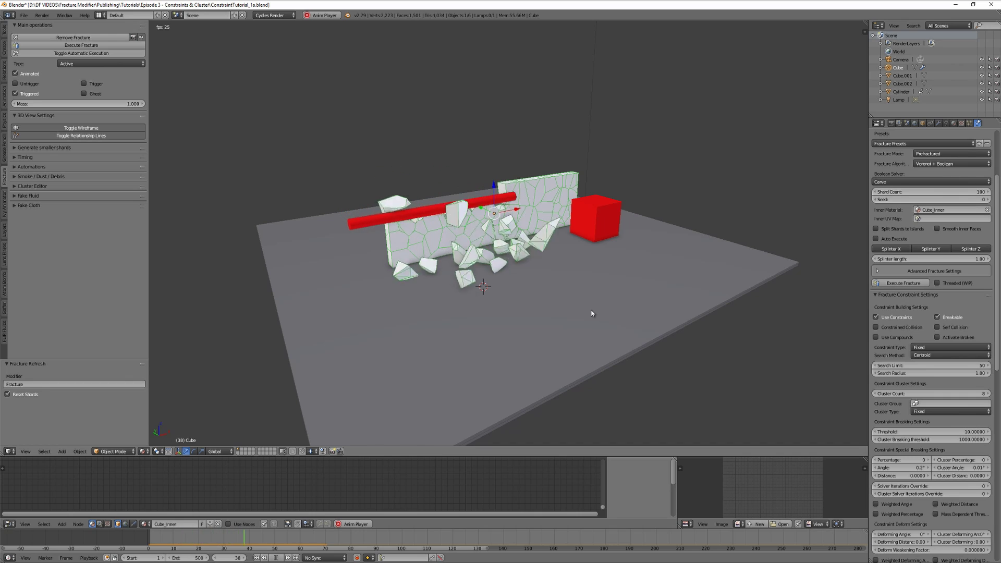
key("Escape")
Inspect the impact from behind and front, rewind, and enable Activate Broken.
key("alt+a")
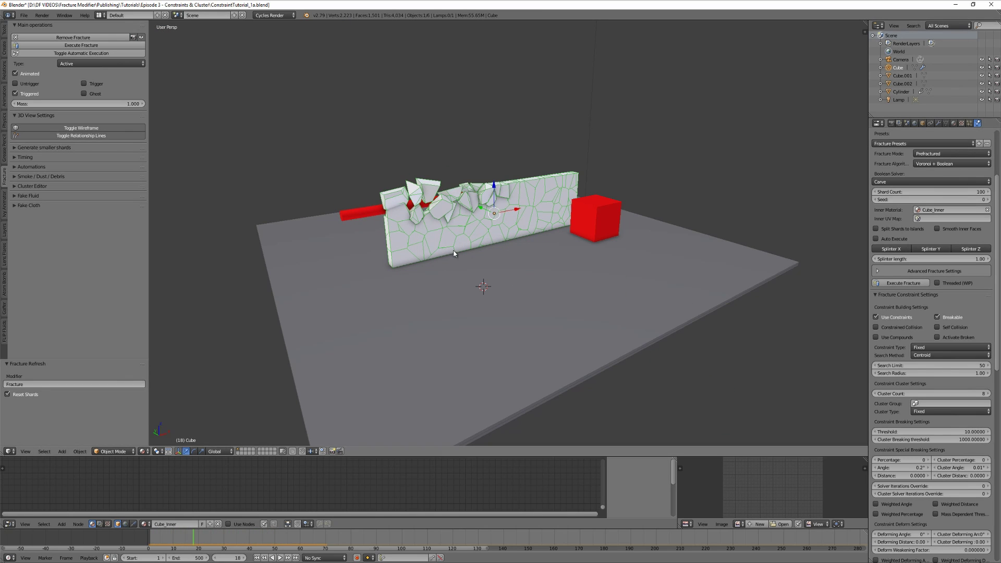
middle_click_drag(440, 277, 533, 211)
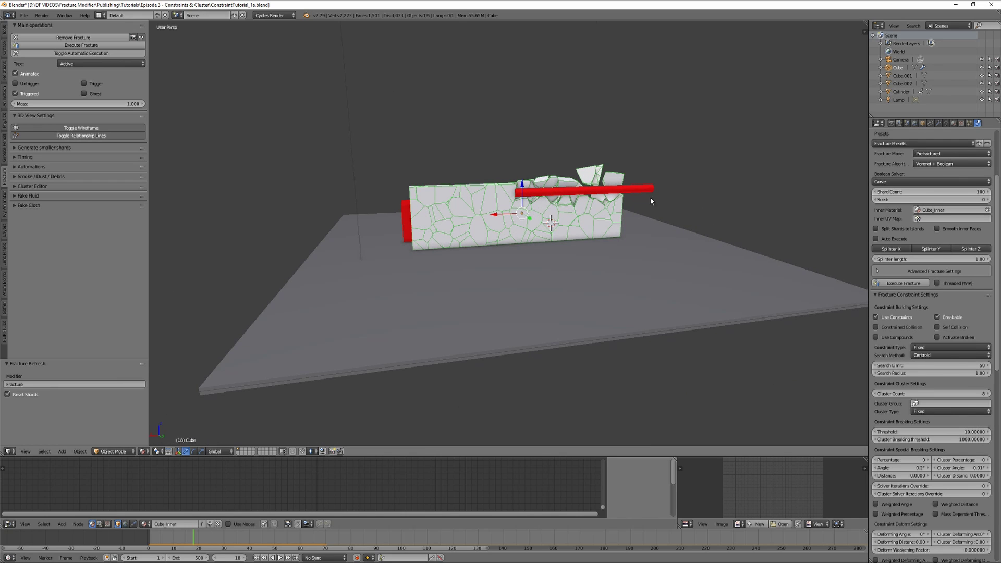
middle_click_drag(749, 300, 628, 266)
key("shift+Left")
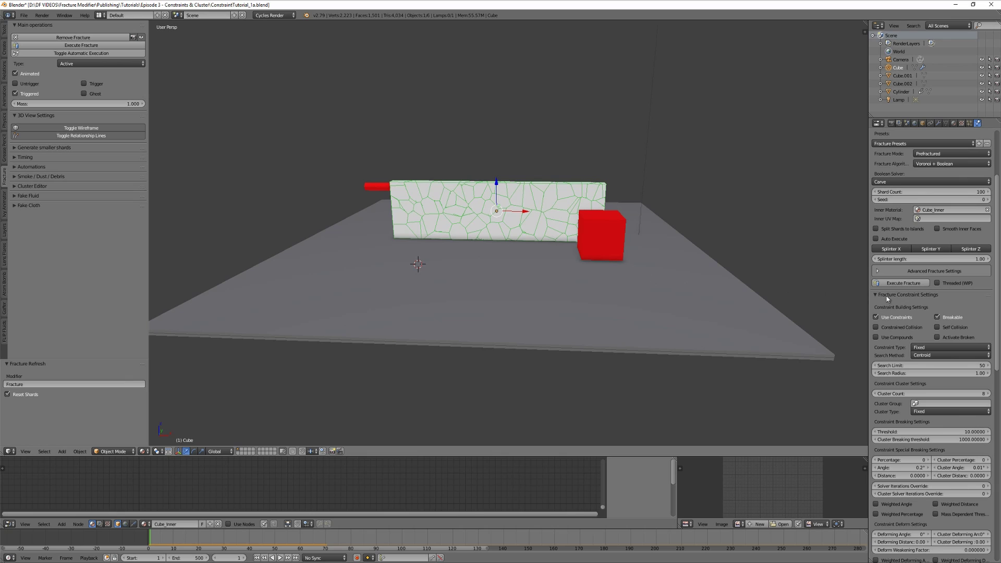
left_click(937, 337)
Set the wall's Cluster Count to 1.
middle_click_drag(527, 331, 562, 330)
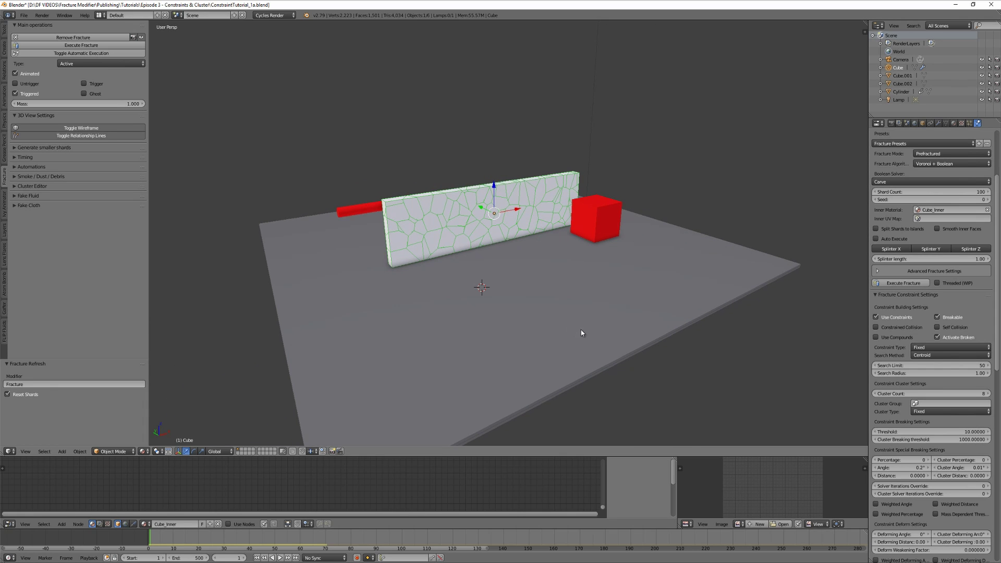
scroll(920, 359, "down", 1)
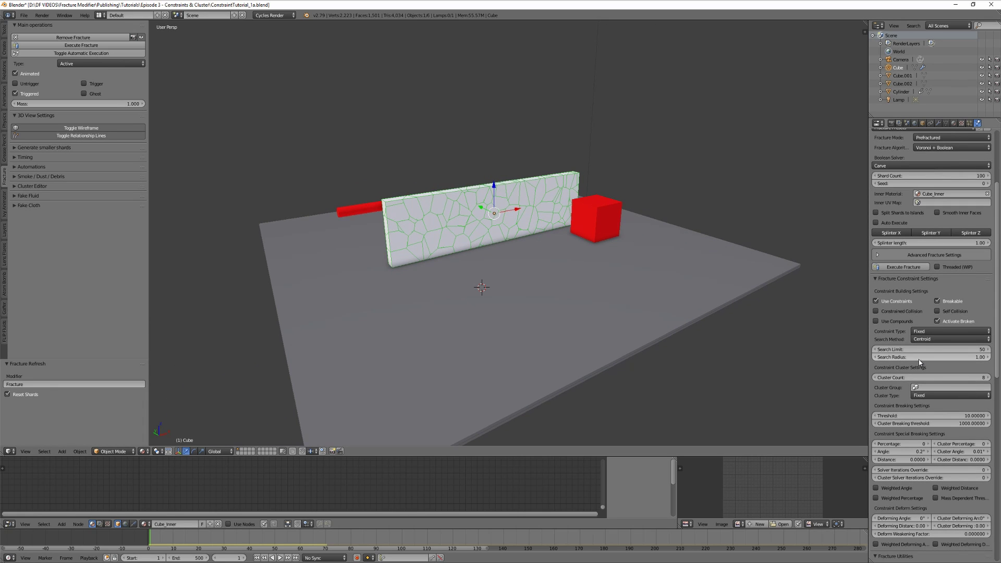
left_click(919, 377)
type("1")
key("Return")
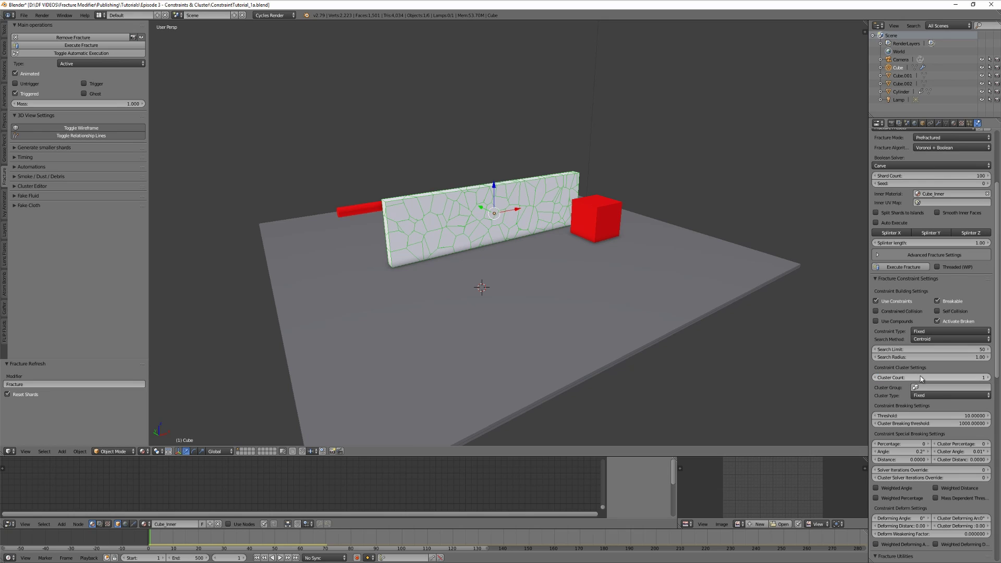
Replay the single-cluster simulation several times to watch the wall topple.
key("alt+a")
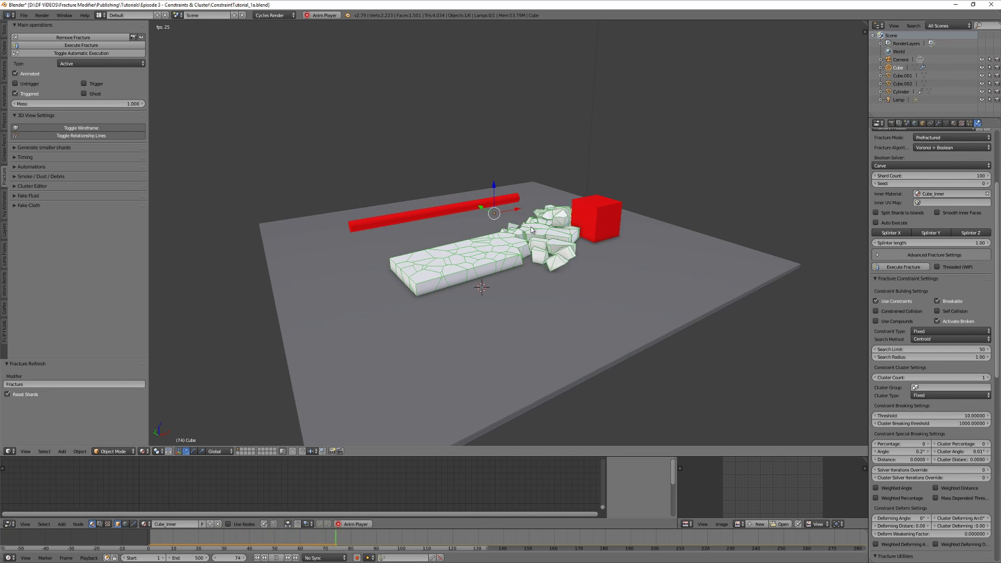
key("Escape")
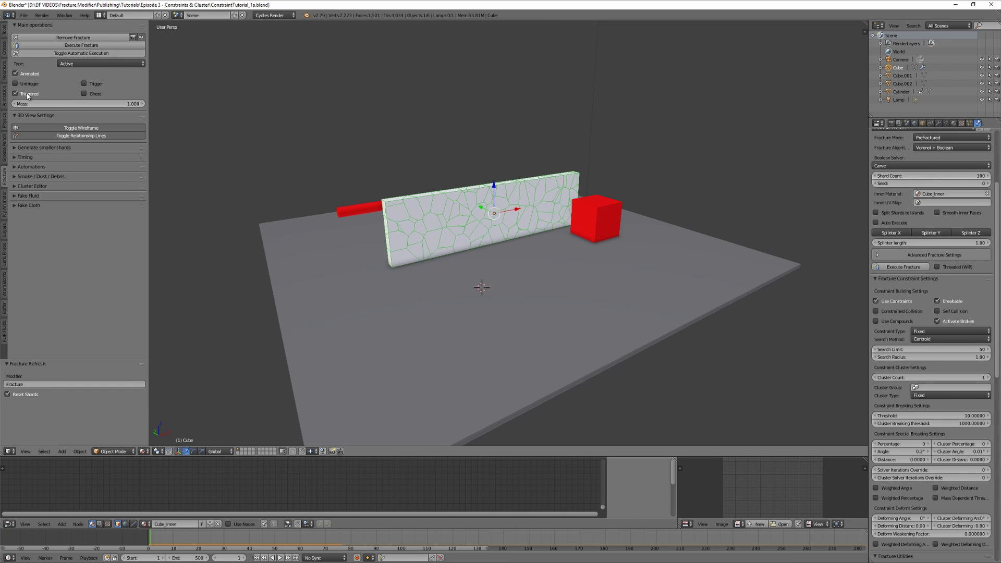
key("alt+a")
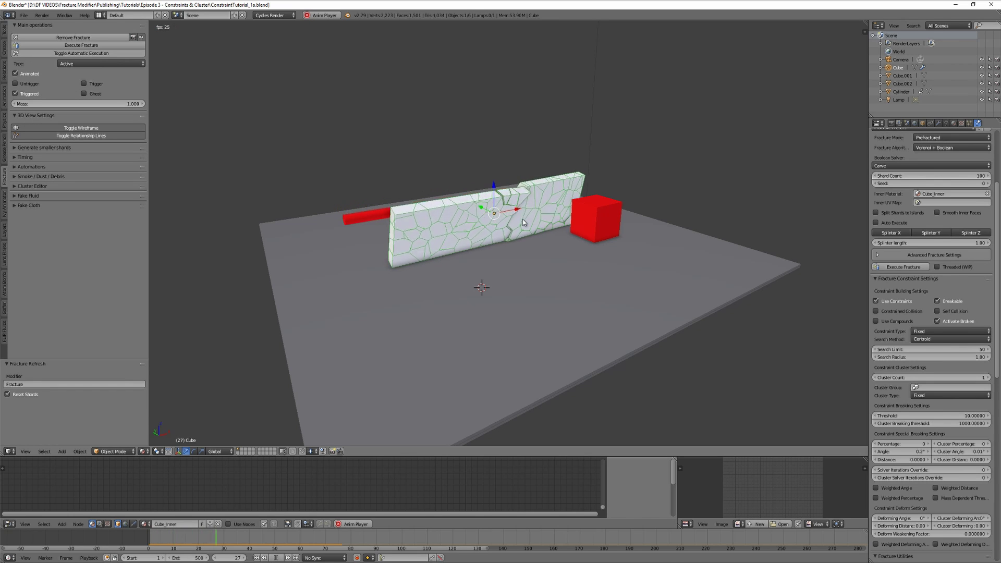
key("Escape")
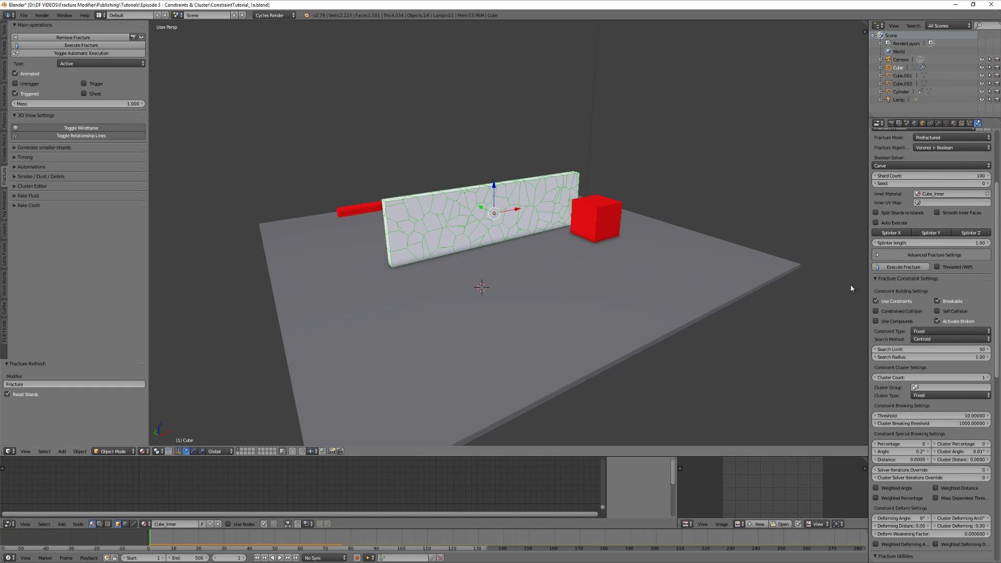
key("alt+a")
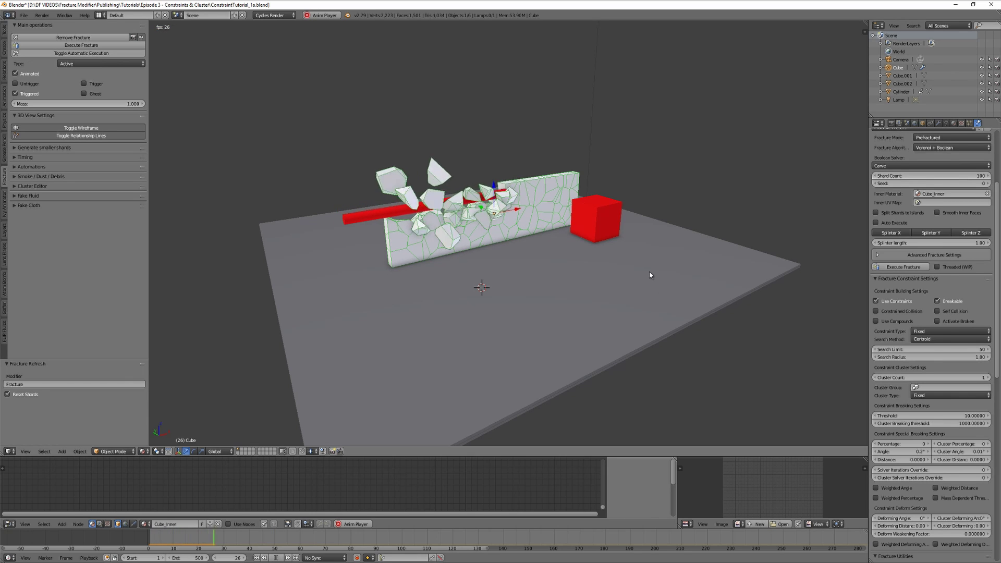
key("Escape")
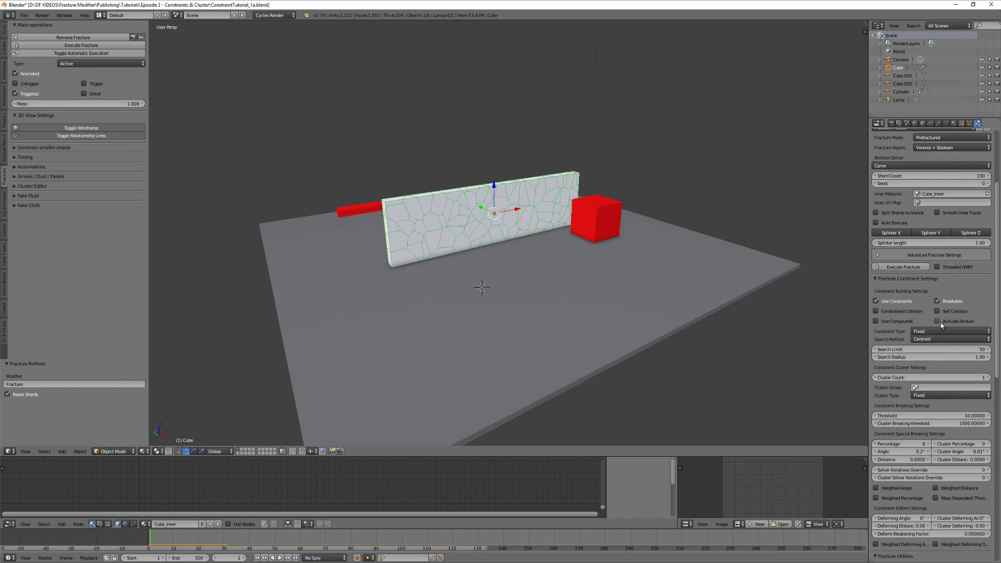
key("alt+a")
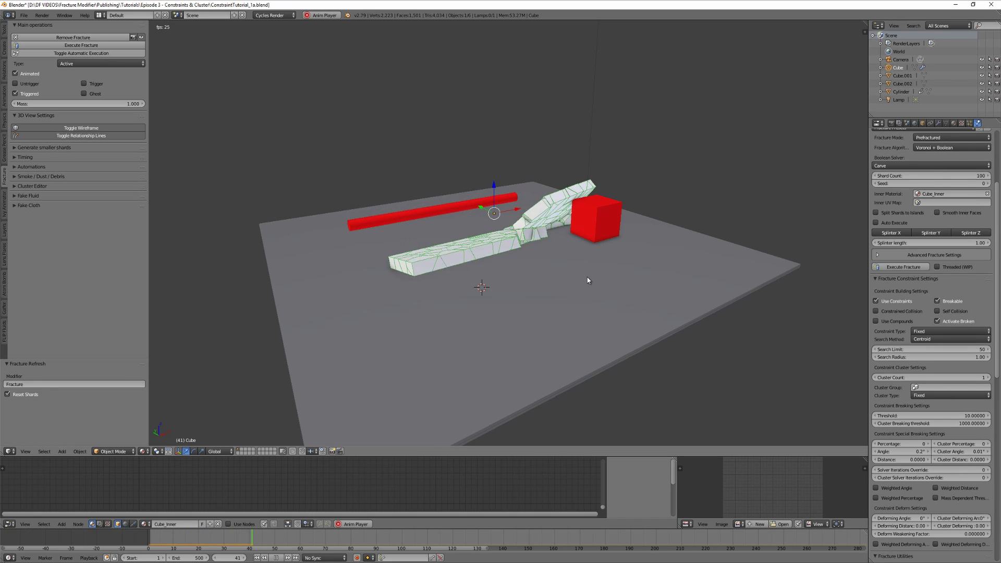
key("Escape")
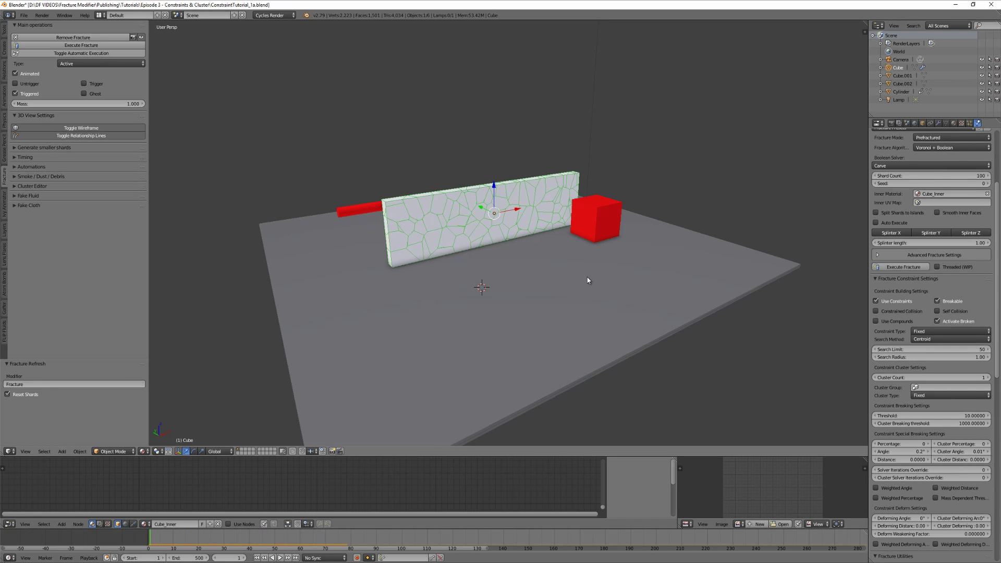
middle_click_drag(612, 287, 459, 265)
key("alt+a")
key("Escape")
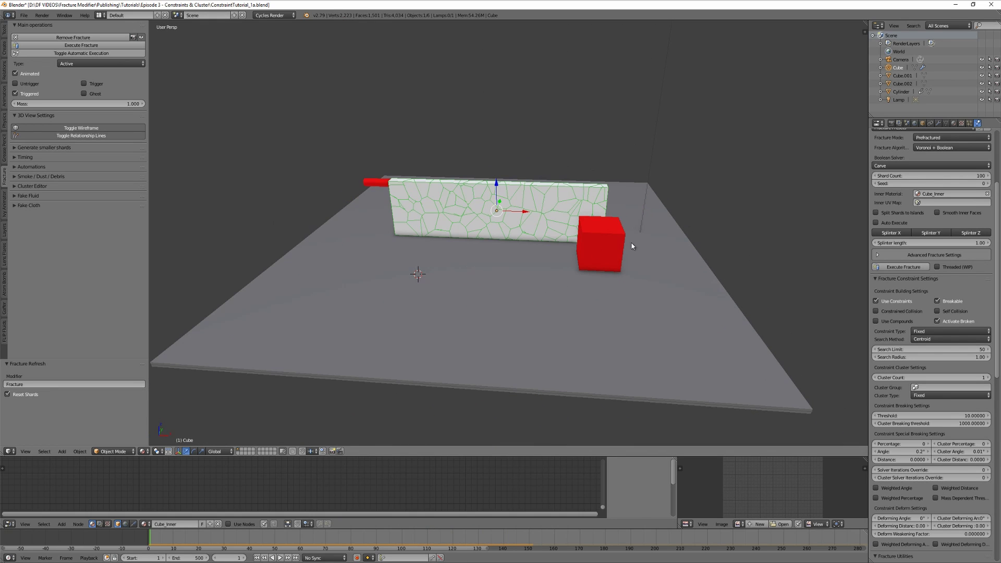
Turn off Activate Broken and Animated, preview the fracture, and rewind to frame 1.
left_click(937, 321)
middle_click_drag(614, 350, 357, 221)
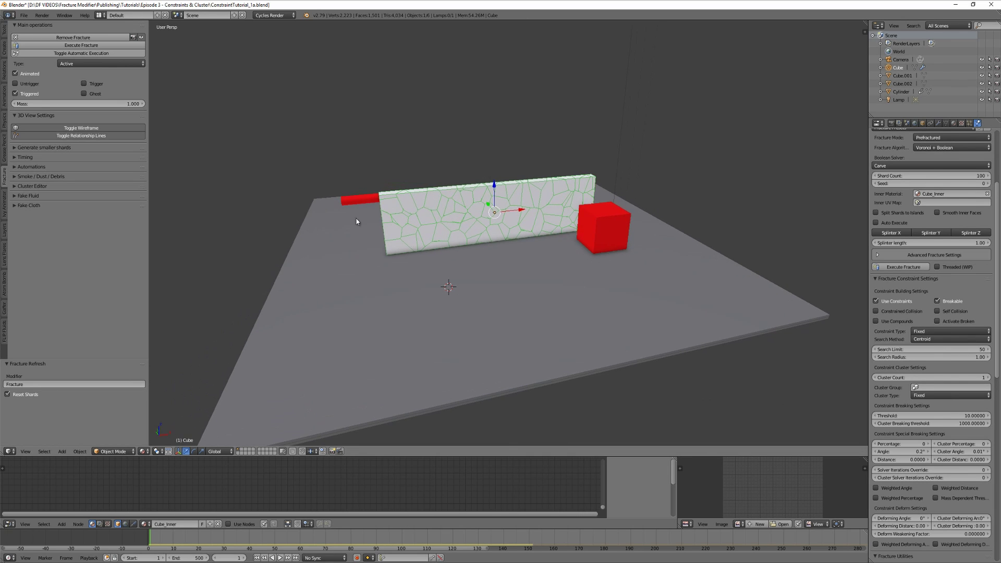
left_click(16, 73)
key("alt+a")
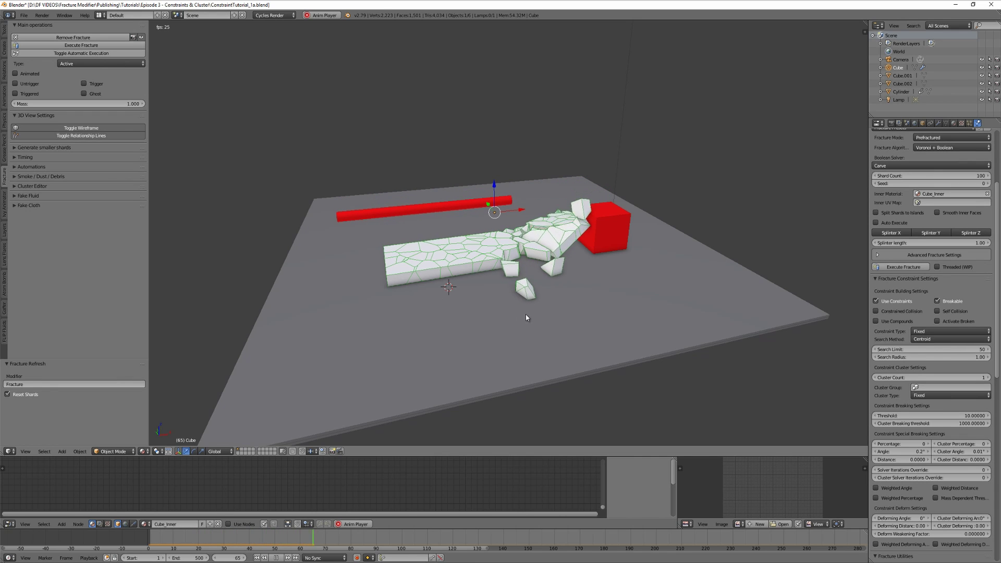
key("alt+a")
middle_click_drag(487, 333, 520, 333)
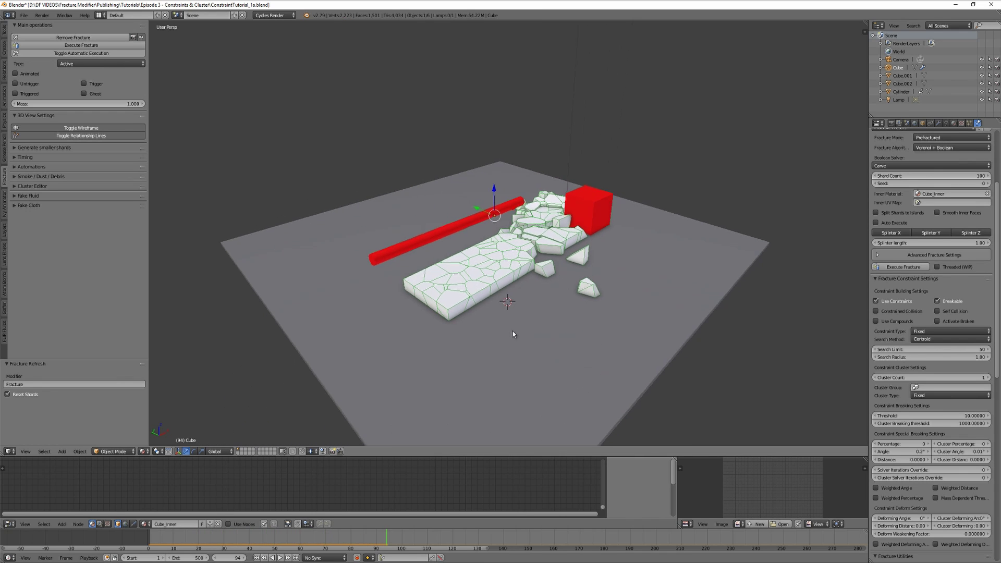
key("shift+Left")
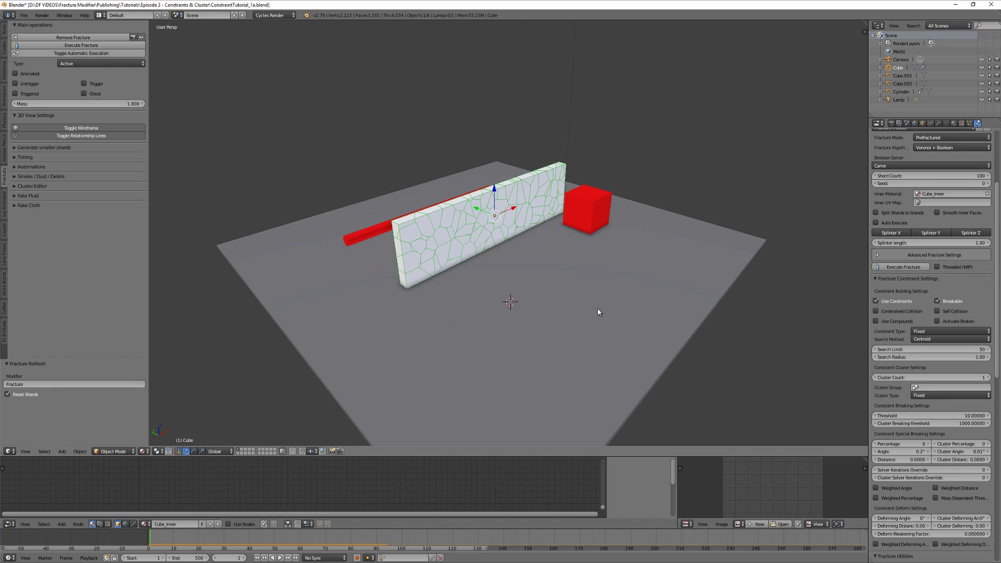
Set the constraint Cluster Count to 10 and inspect how the wall now shatters.
left_click(908, 375)
type("10")
key("Return")
key("alt+a")
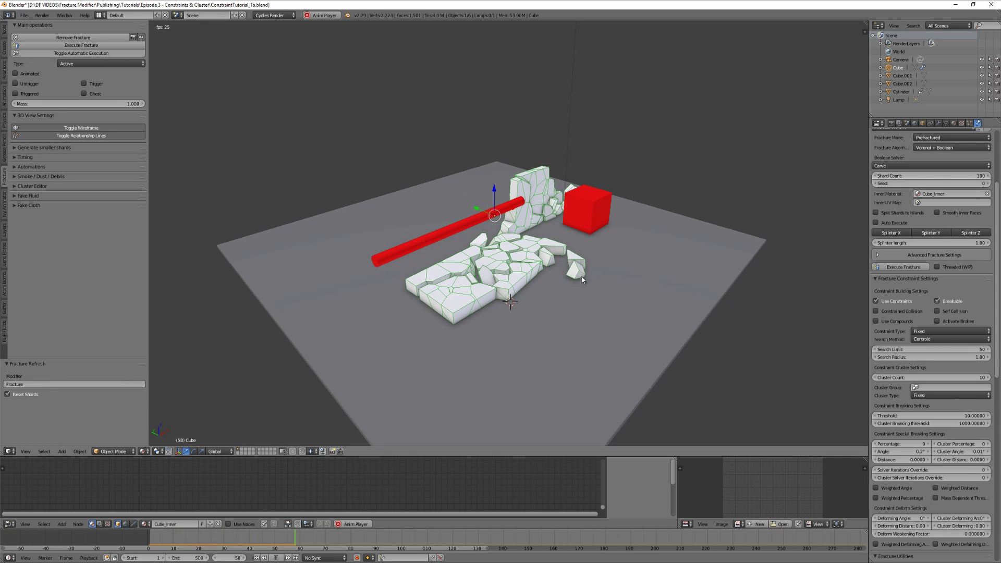
middle_click_drag(577, 289, 496, 297)
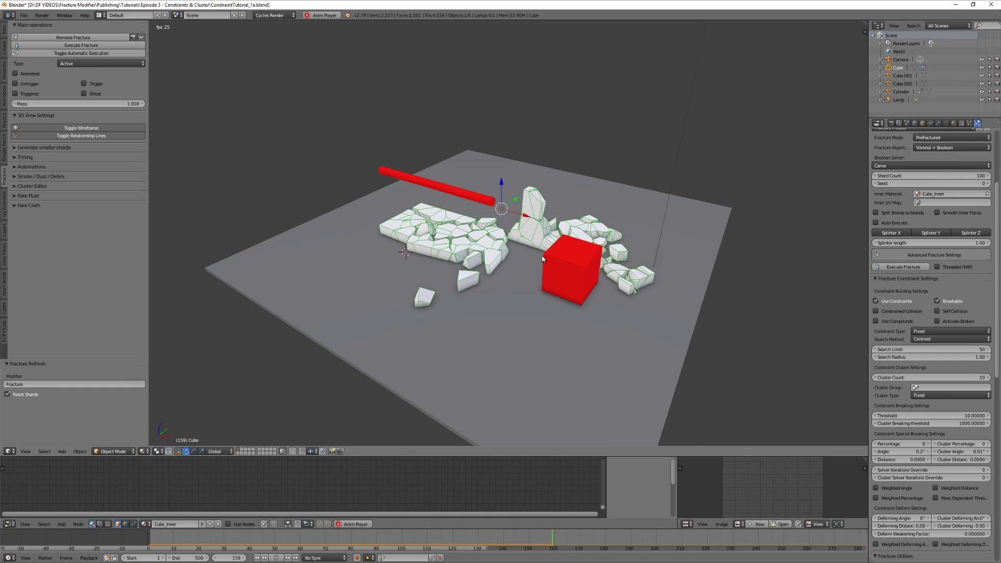
key("Escape")
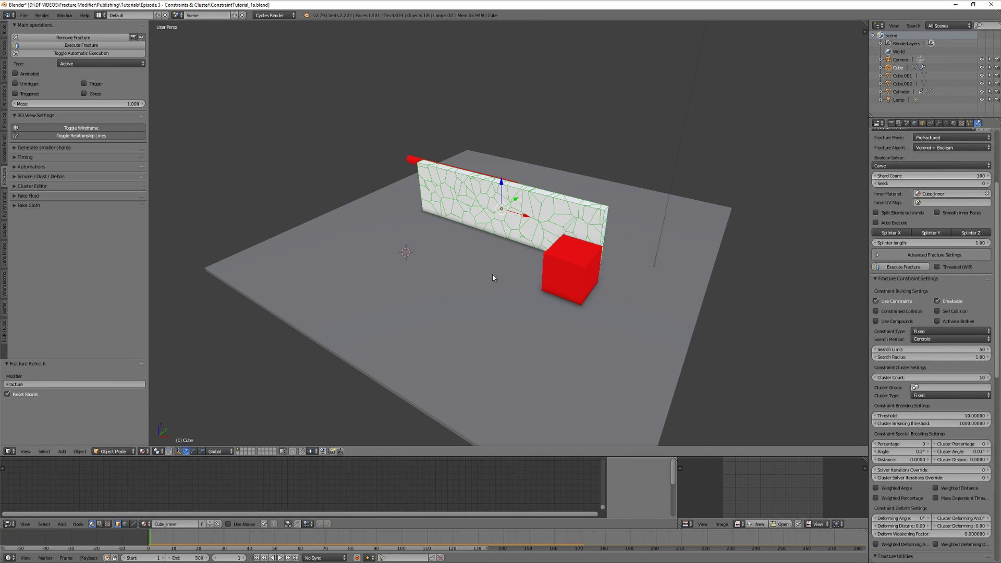
middle_click_drag(436, 316, 490, 313)
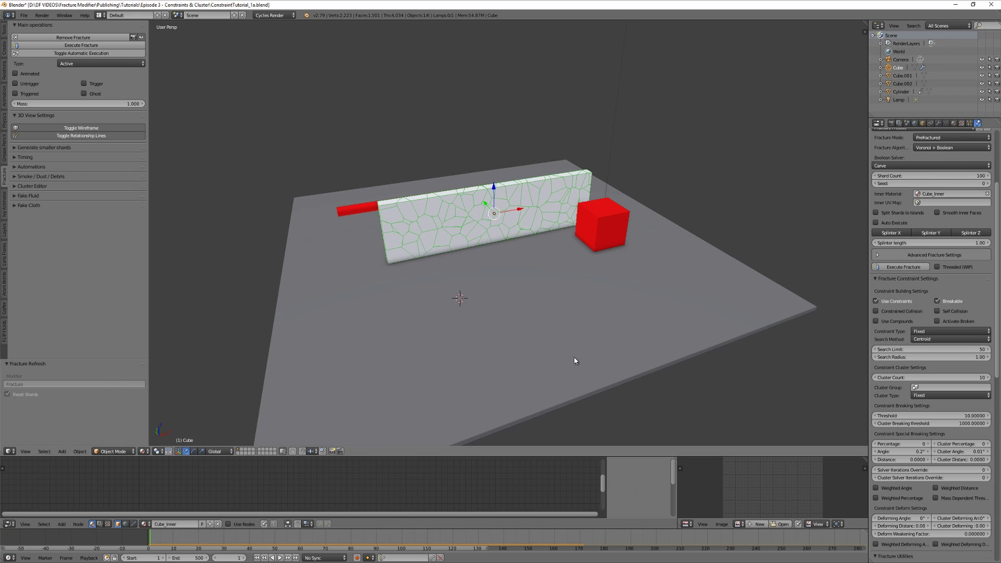
middle_click_drag(574, 360, 619, 374)
left_click(896, 453)
Enter 0 for both Angle and Cluster Angle in Special Breaking Settings, then test playback.
type("0")
key("Return")
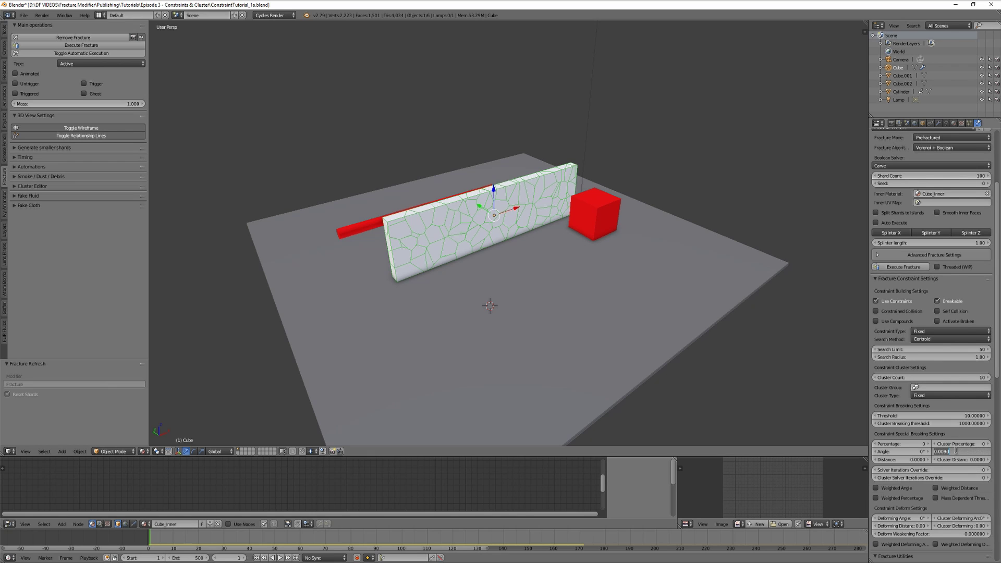
left_click(957, 452)
type("0")
key("Return")
scroll(893, 403, "down", 1)
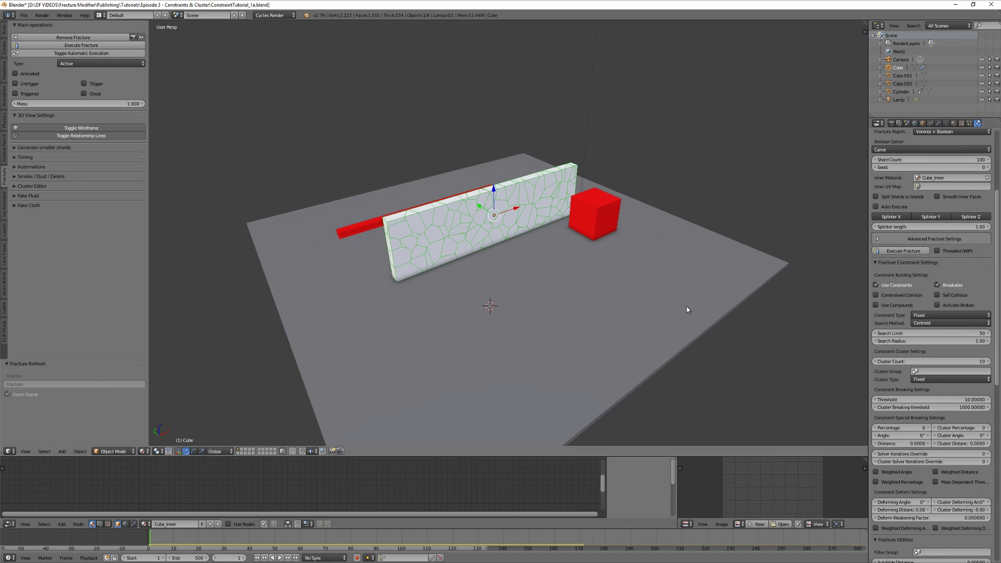
key("alt+a")
key("Escape")
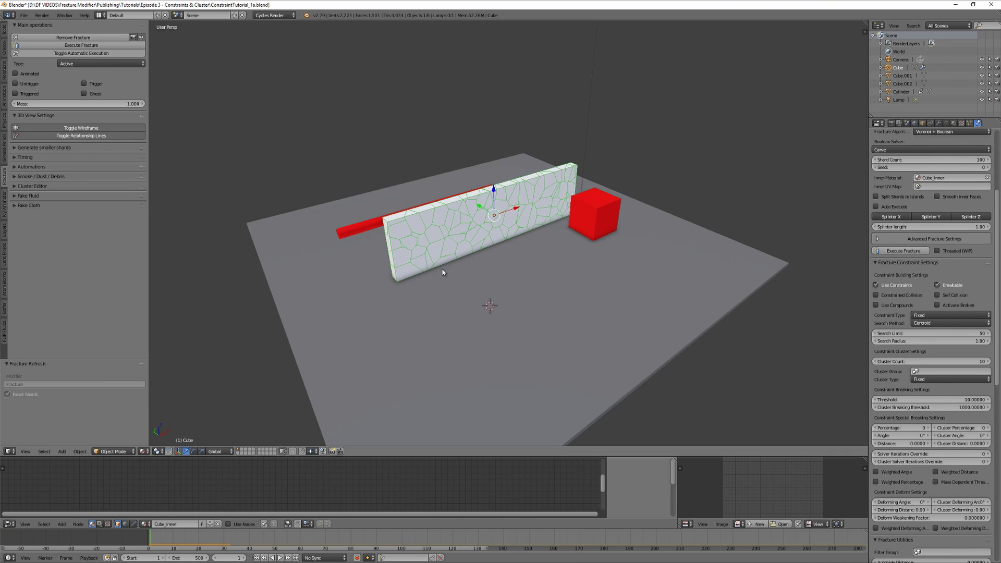
middle_click_drag(584, 310, 598, 302)
Select the red rod, enable Ghost, and play to see it pass through the wall.
right_click(375, 222)
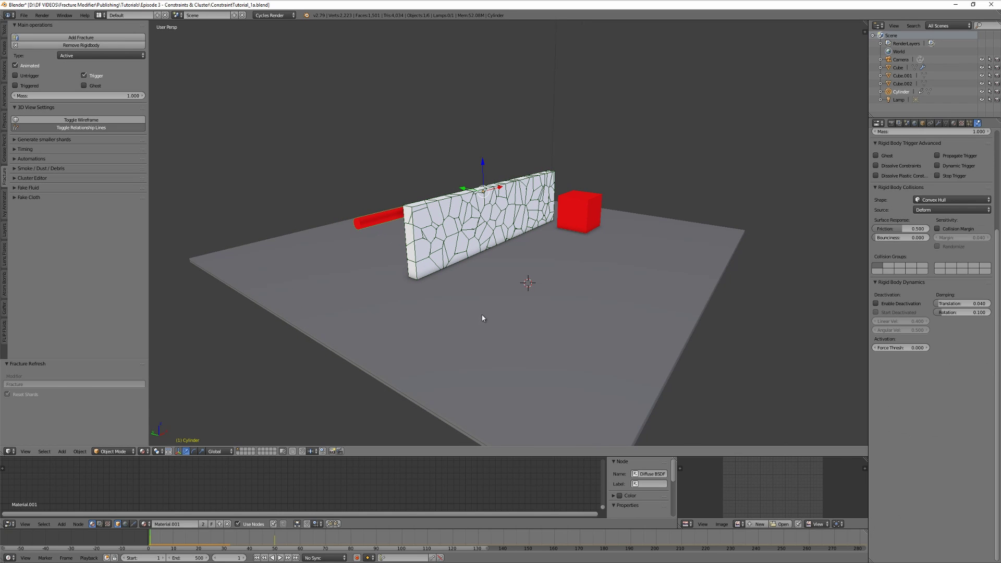
middle_click_drag(483, 318, 382, 255)
left_click(85, 86)
key("alt+a")
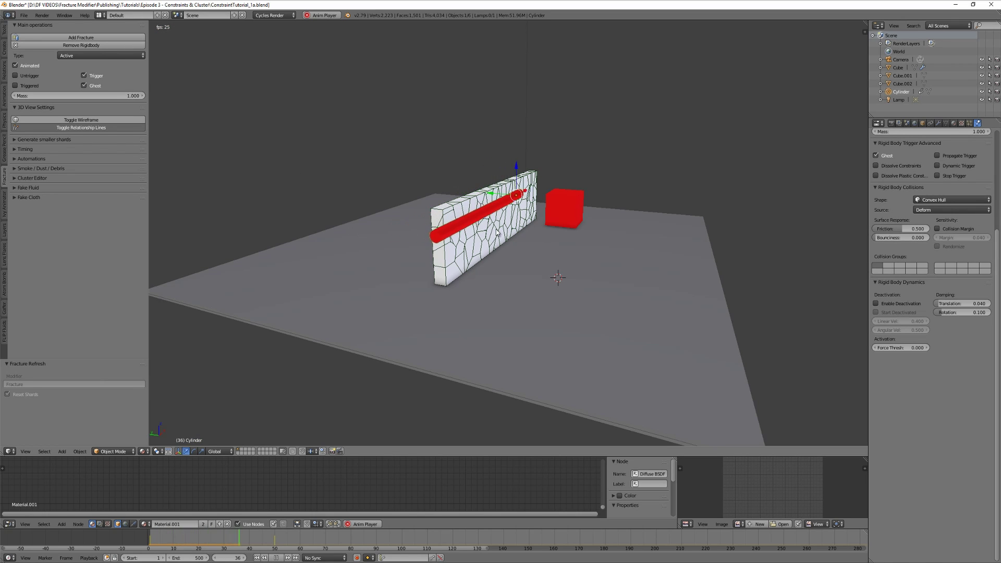
key("Escape")
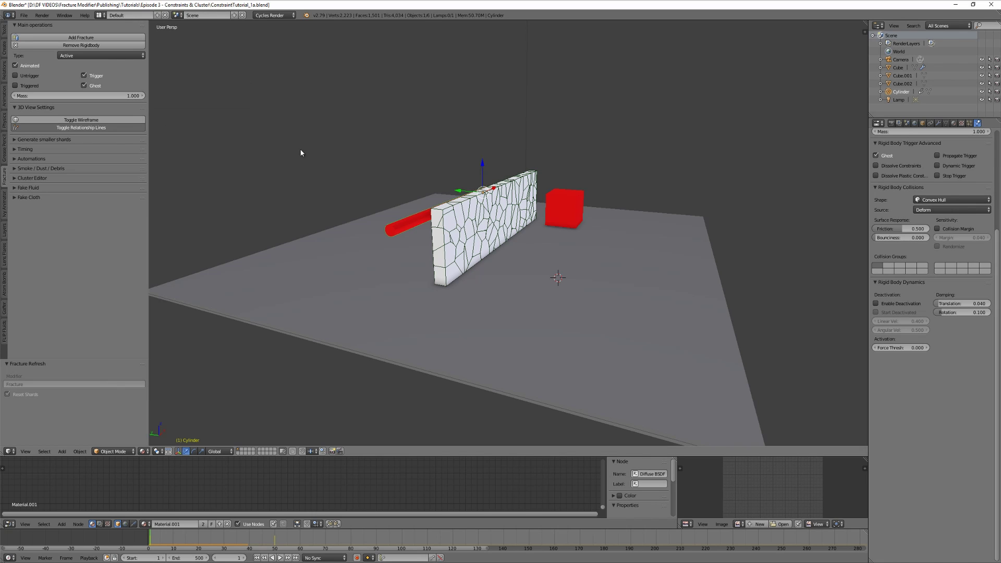
Hide the red rod and add a cube, moving it along Y beside the wall.
left_click(982, 92)
key("shift+a")
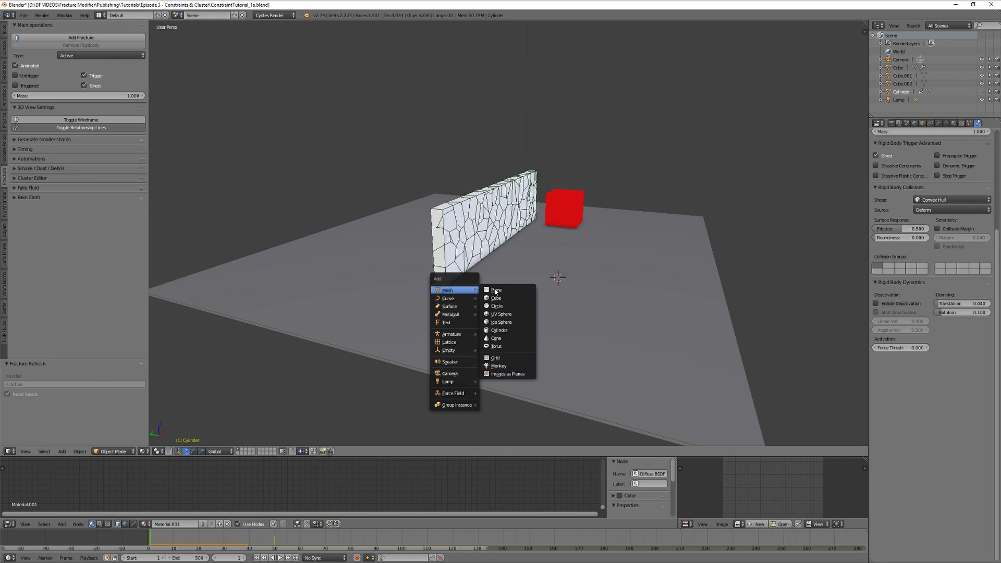
left_click(497, 298)
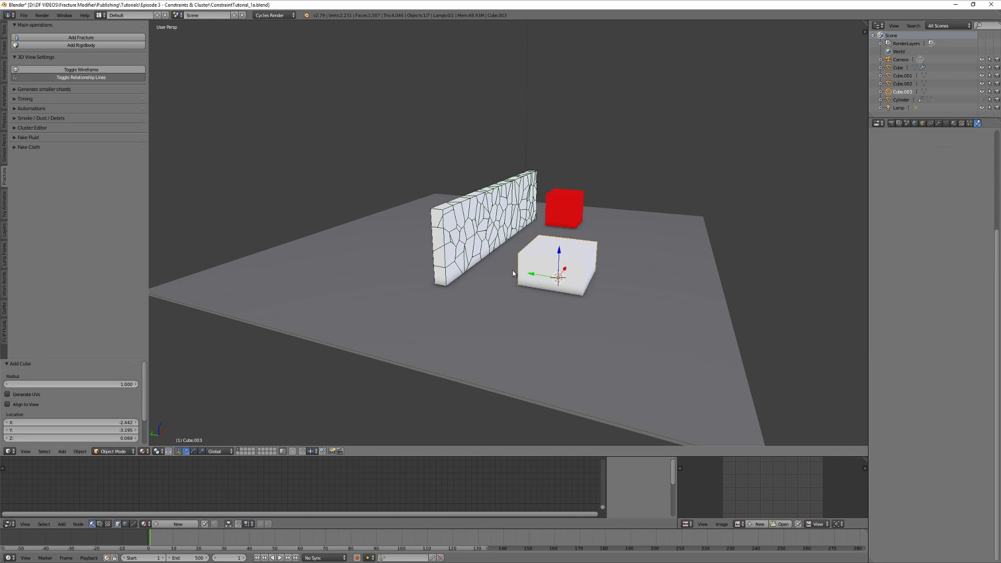
key("g")
key("y")
left_click(458, 230)
Scale the cube to 0.62 and position it high above the wall.
key("g")
key("z")
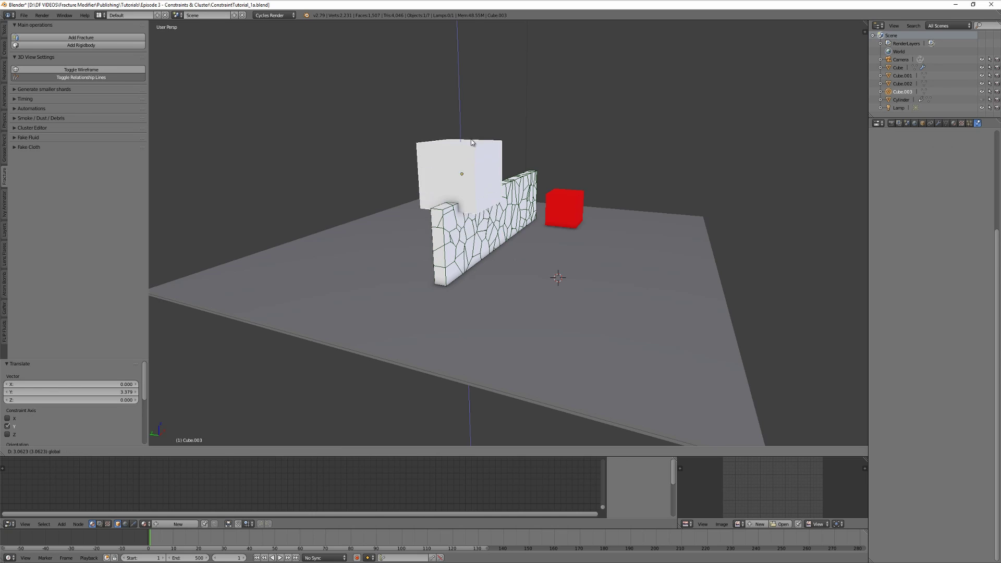
left_click(472, 138)
middle_click_drag(472, 138, 516, 135)
key("s")
left_click(473, 141)
key("g")
key("x")
left_click(493, 141)
key("g")
key("z")
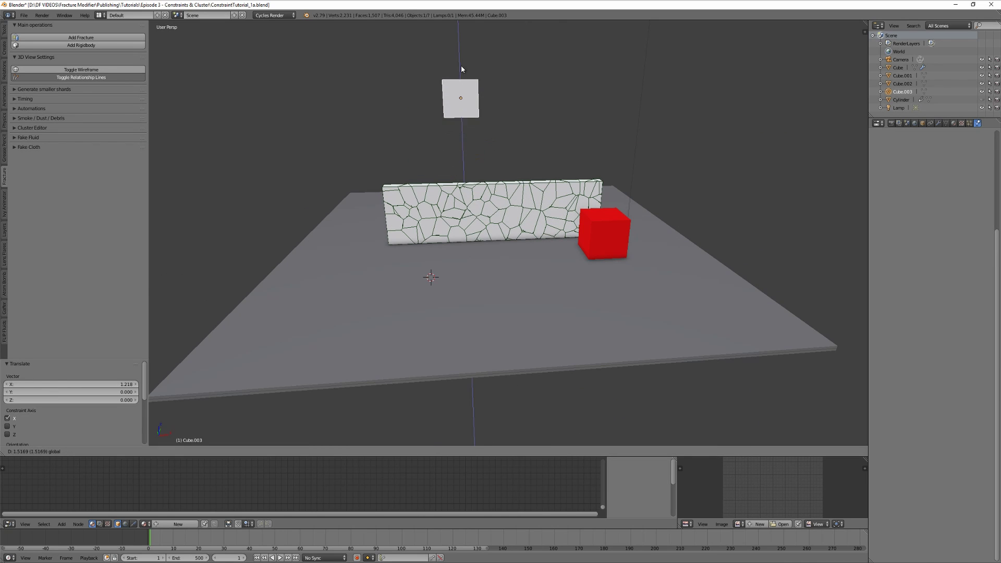
left_click(460, 62)
Make the cube an active rigid body with mass 3.
left_click(85, 45)
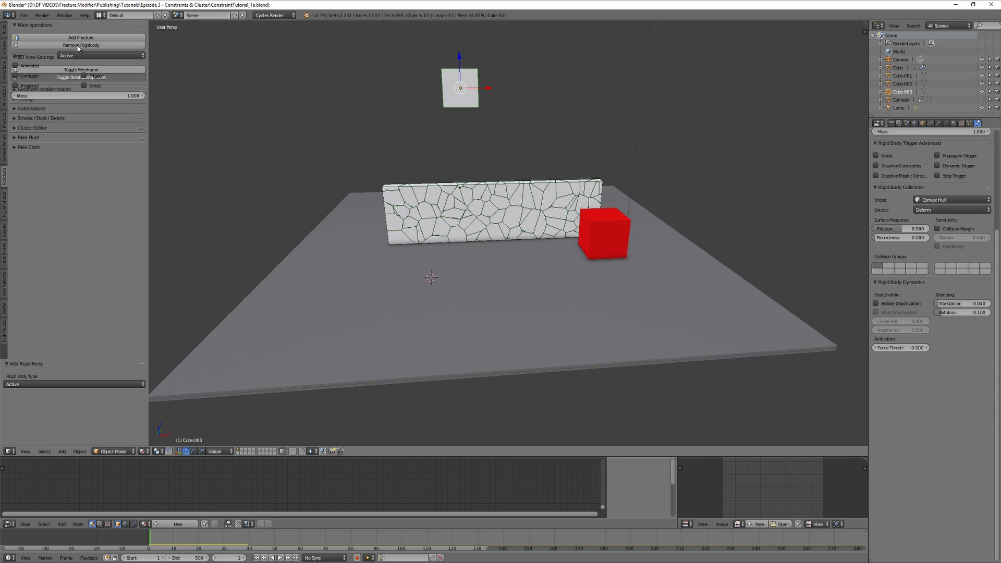
left_click(78, 96)
type("3")
key("Return")
Play the simulation twice to watch the cube drop onto the wall.
middle_click_drag(614, 192, 532, 225)
key("alt+a")
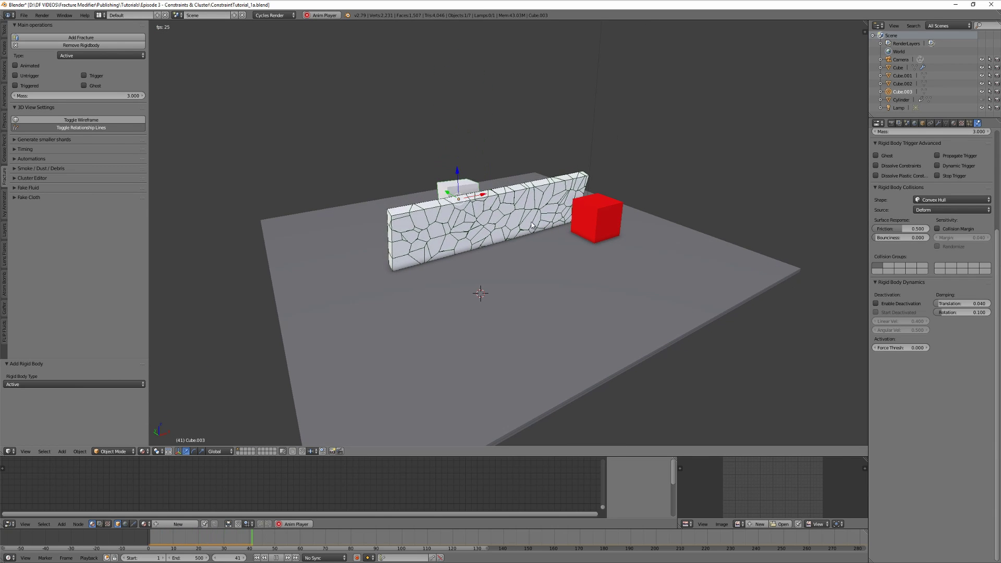
key("Escape")
key("alt+a")
key("Escape")
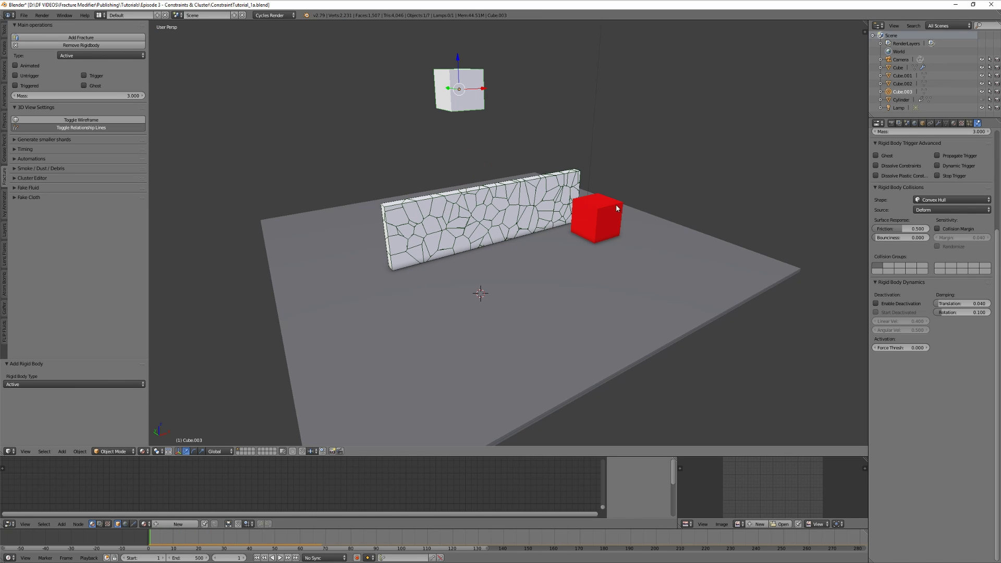
Select the wall, set its breaking Threshold to 0.1, and test the cube drop.
right_click(455, 202)
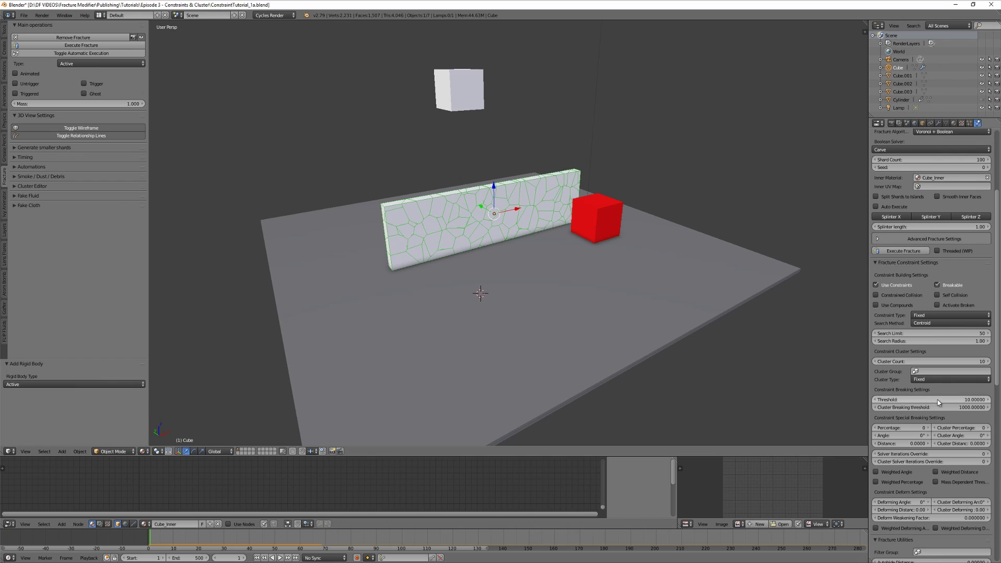
left_click(909, 399)
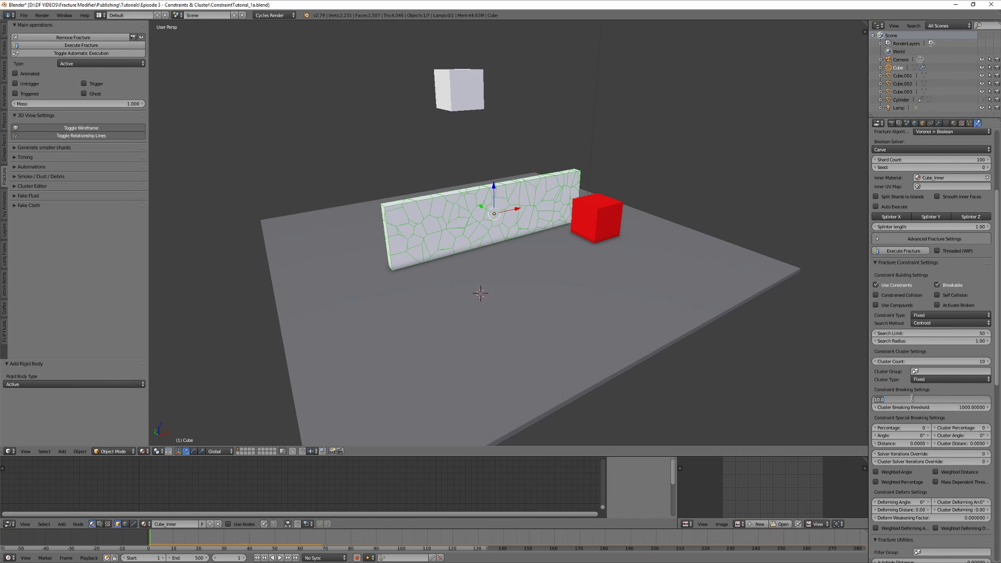
type("0.1")
key("Return")
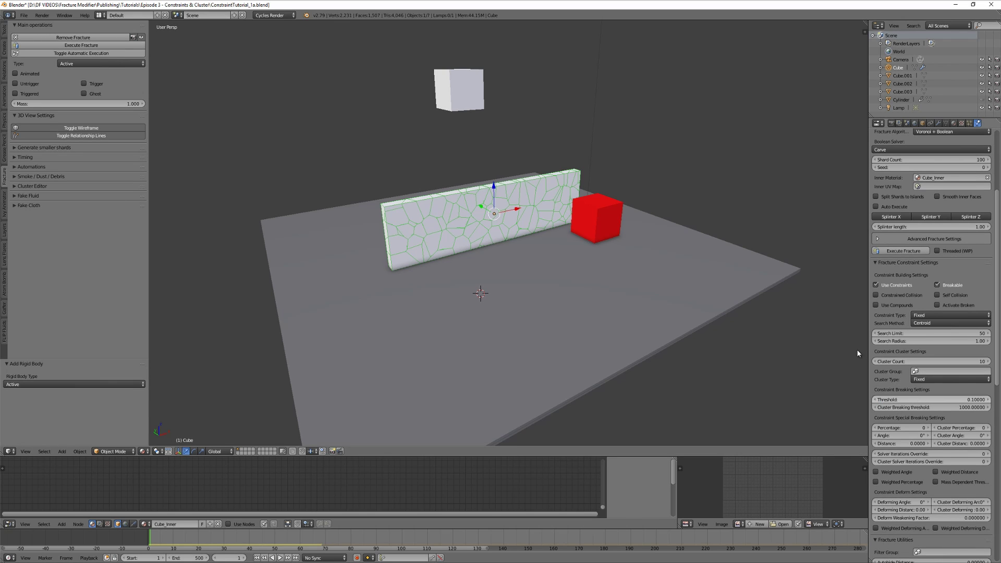
key("alt+a")
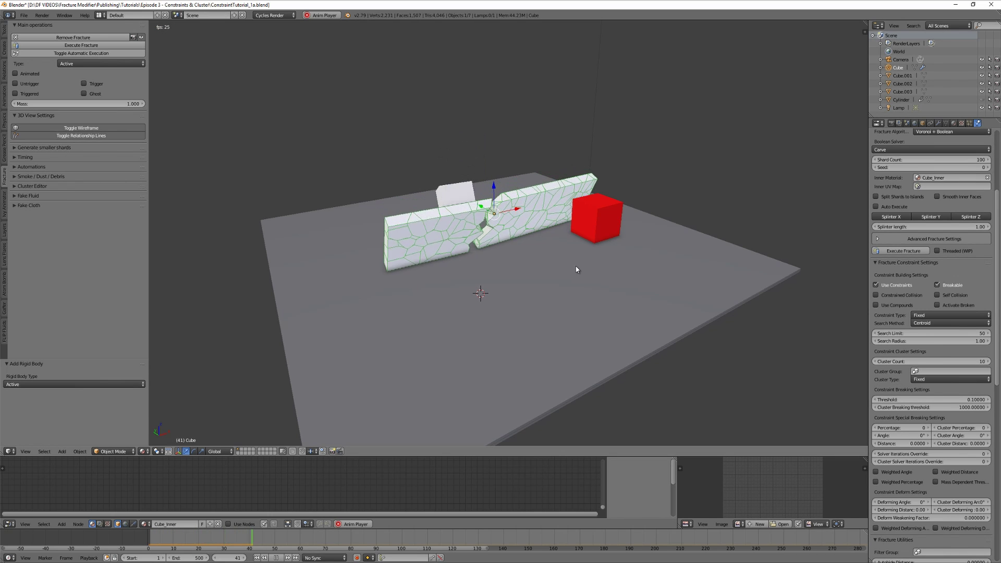
key("Escape")
key("alt+a")
key("Escape")
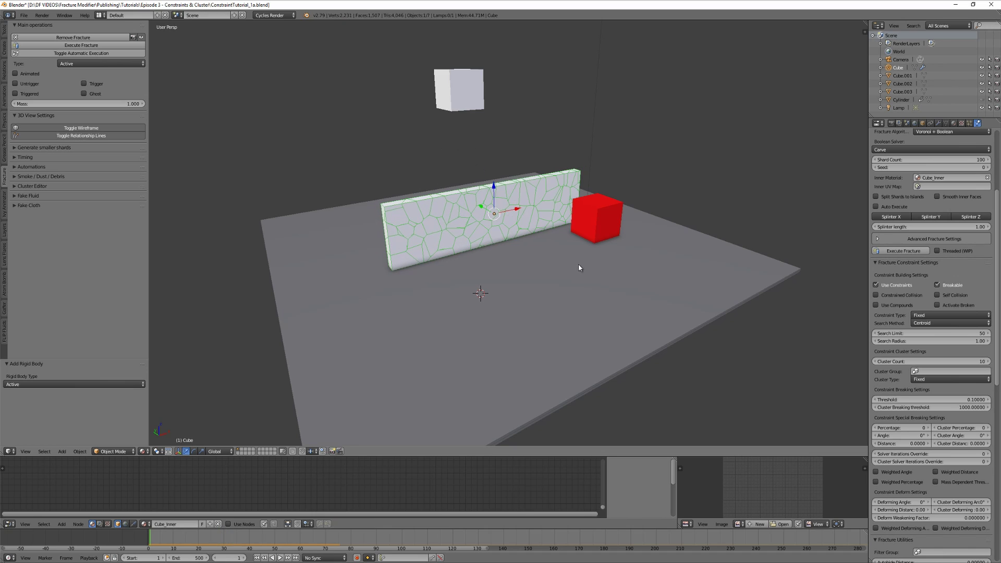
Restore the breaking Threshold to 10 and edit the Cluster Count field.
left_click(954, 400)
type("10")
key("Return")
left_click(935, 361)
Confirm Cluster Count 3, then hide the Constraints layer group in the Photoshop diagram.
key("Return")
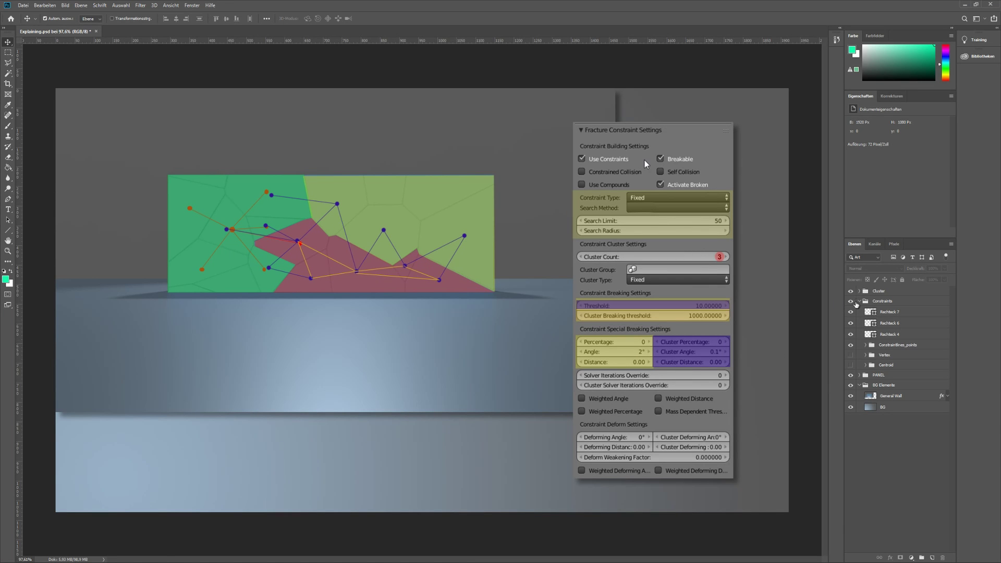
left_click(851, 301)
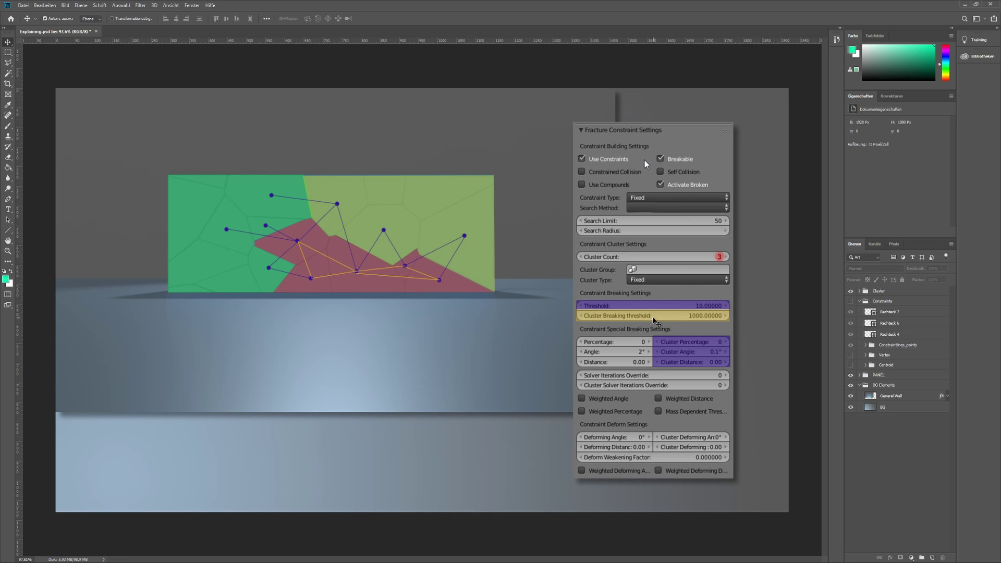
scroll(275, 317, "up", 1, "alt")
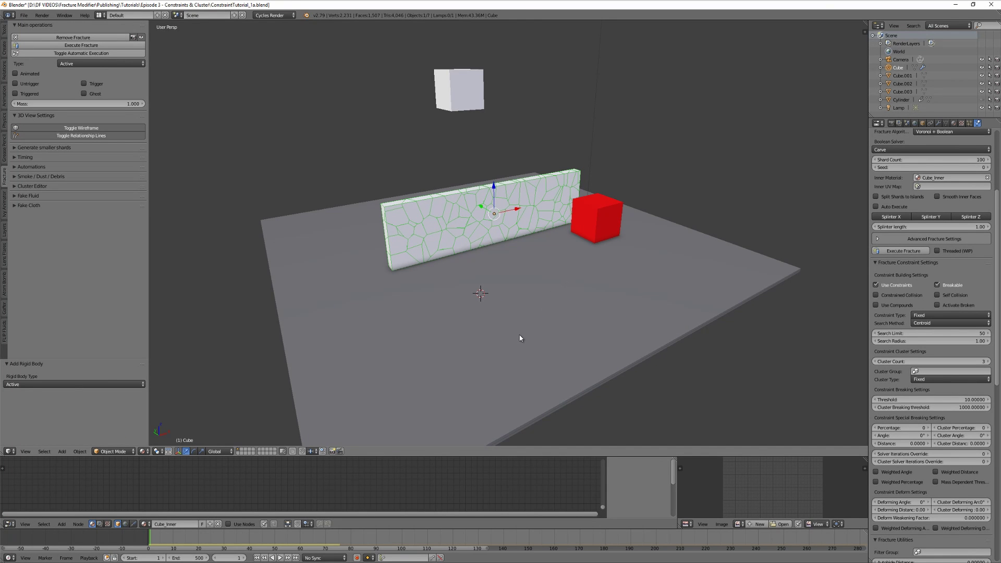
Set the Cluster Breaking Threshold to 0.01 and test the cube drop before and after.
key("alt+a")
key("Escape")
left_click(942, 408)
type("0.01")
key("Return")
key("alt+a")
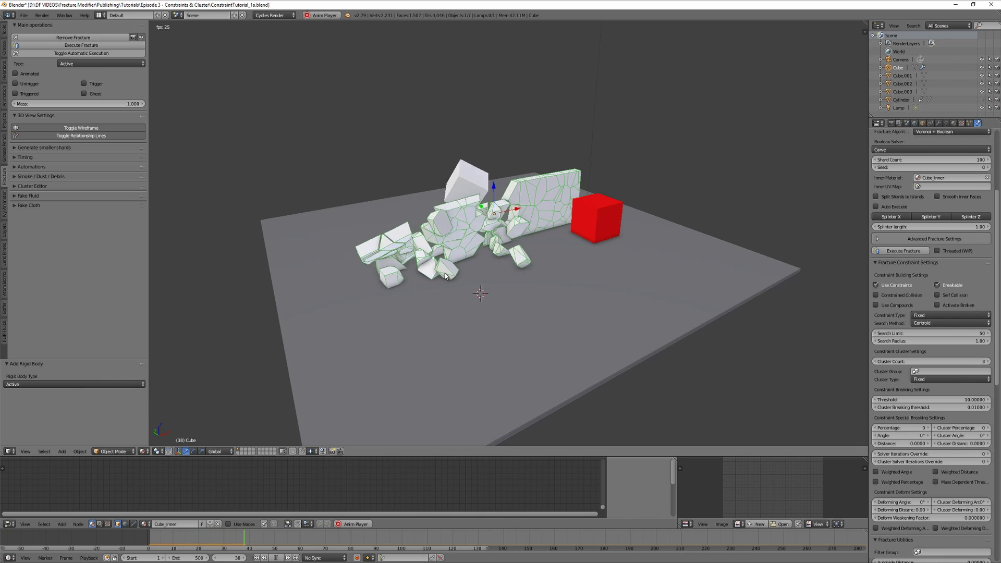
key("Escape")
key("alt+a")
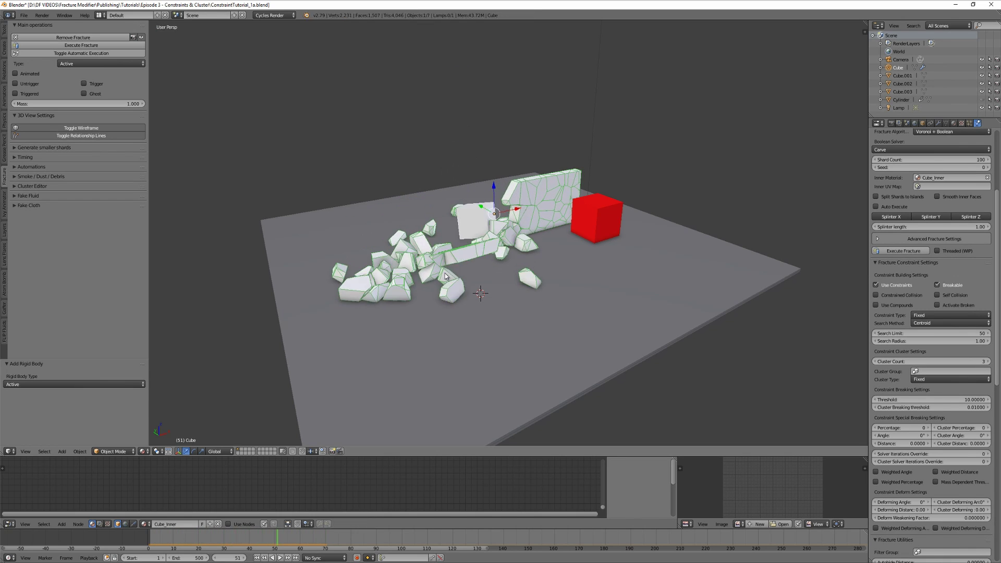
key("Escape")
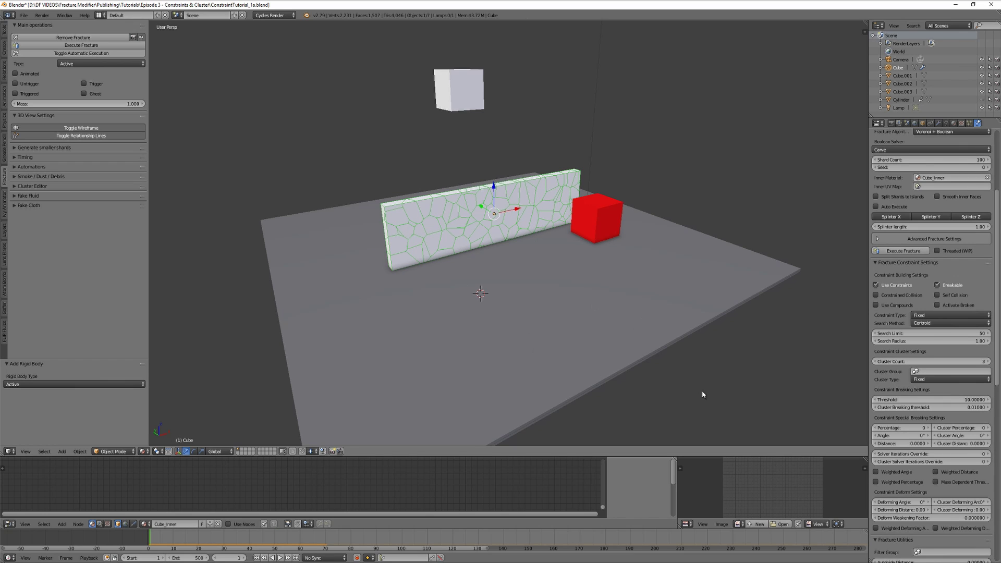
Set the wall's breaking threshold to 0.1 and cluster breaking threshold to 1000, then test-play.
left_click(917, 400)
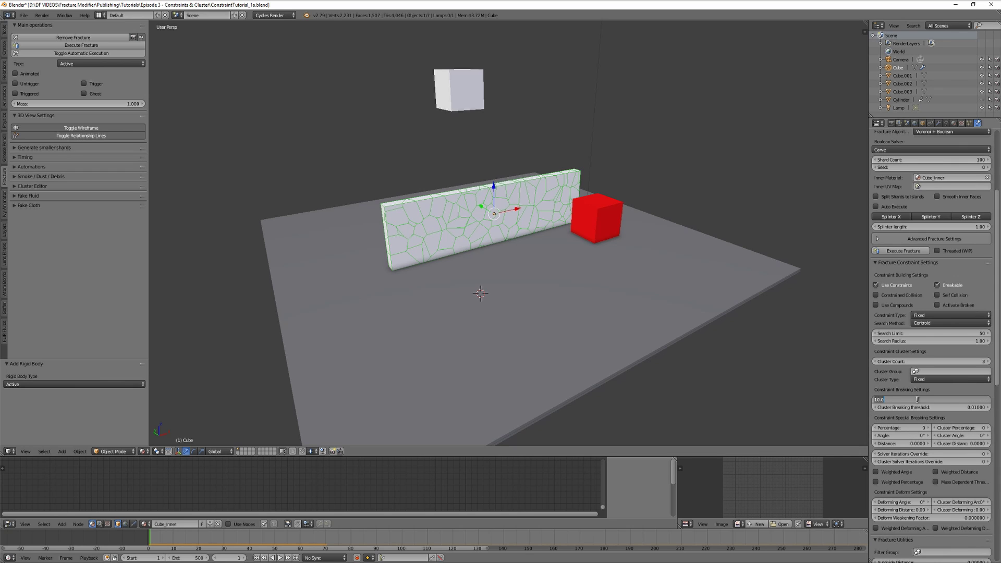
key("Return")
left_click(921, 406)
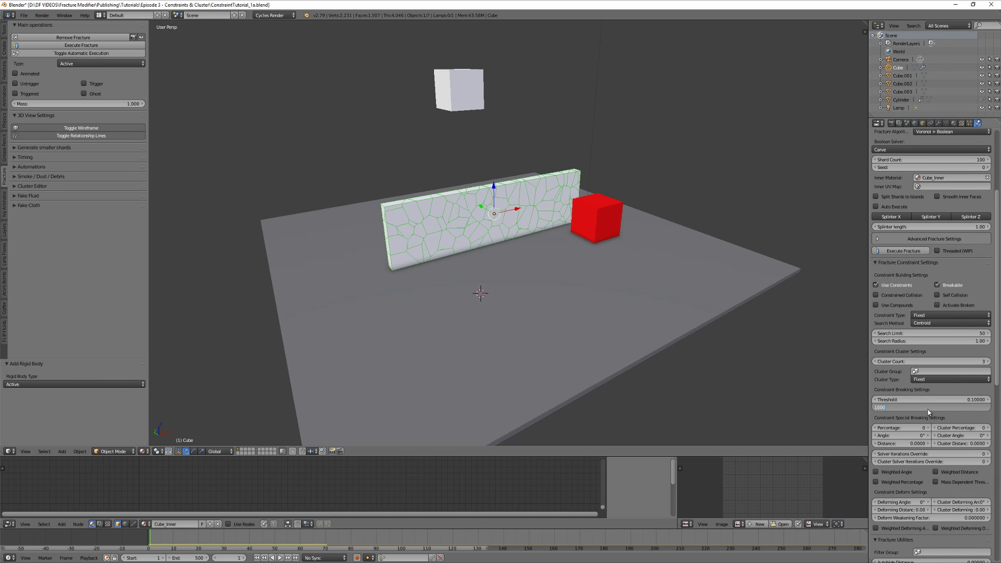
key("Return")
key("alt+a")
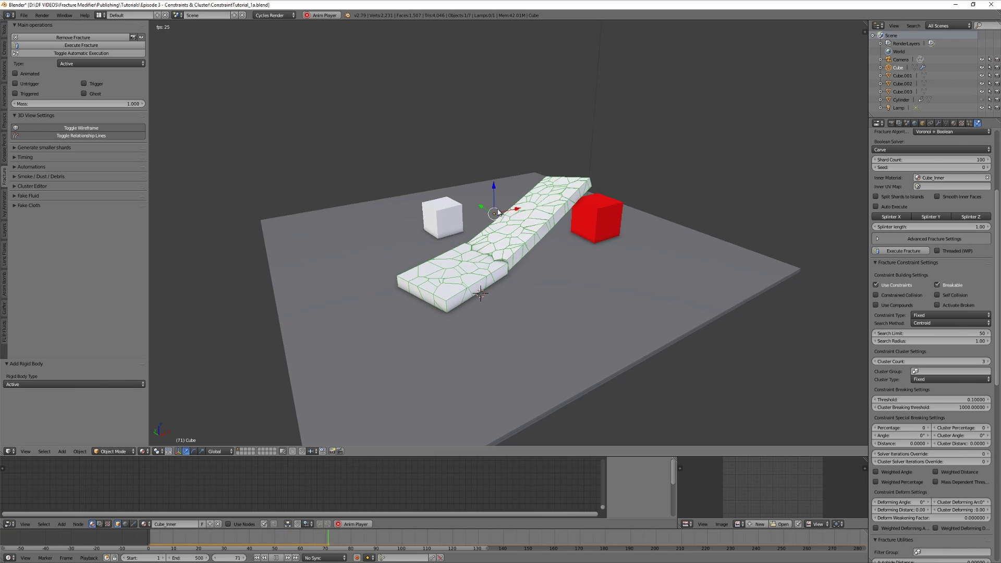
key("alt+a")
key("shift+Left")
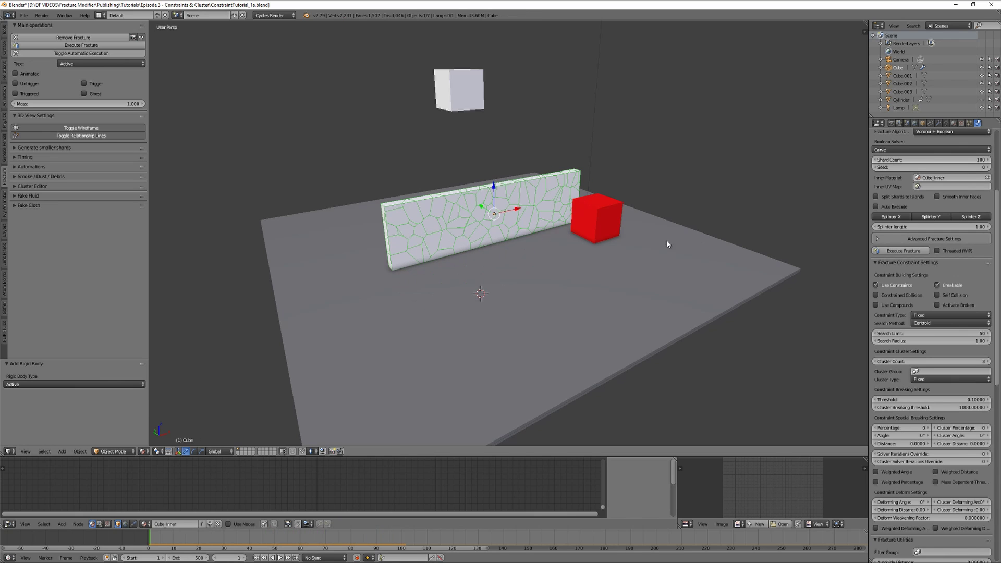
Lower the breaking threshold to 0.01 and replay the collapse from frame 1.
left_click(923, 398)
type("0.01")
key("Return")
key("alt+a")
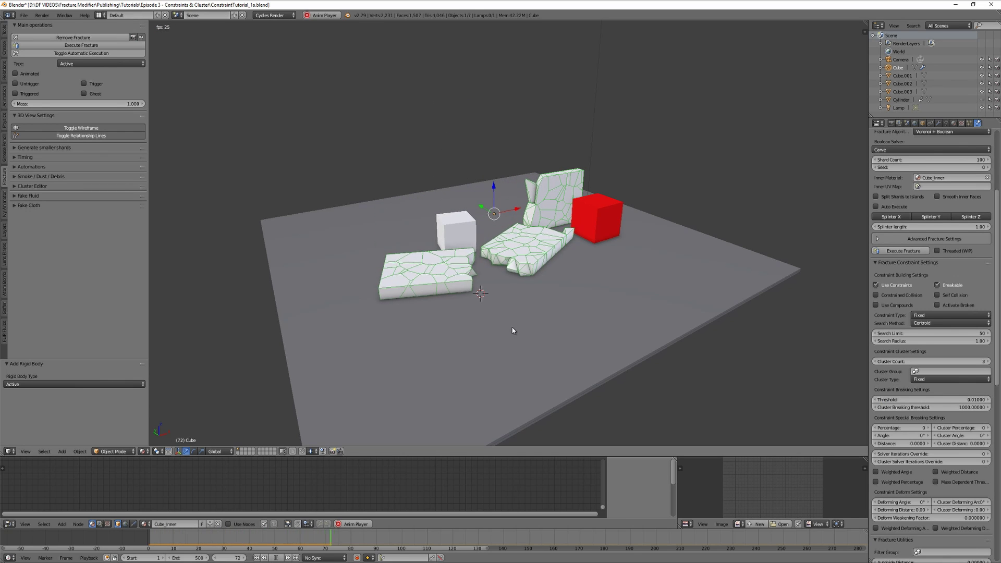
middle_click_drag(498, 329, 621, 340)
key("shift+Left")
key("alt+a")
Set the cluster count to 4, test the simulation, and rewind to frame 1.
left_click(937, 364)
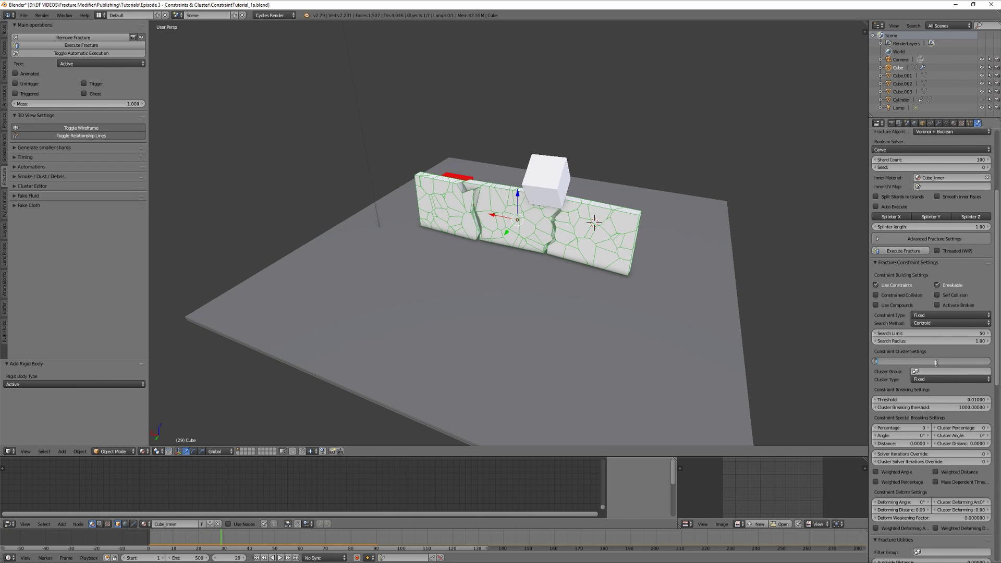
type("4")
key("Return")
key("shift+Left")
key("alt+a")
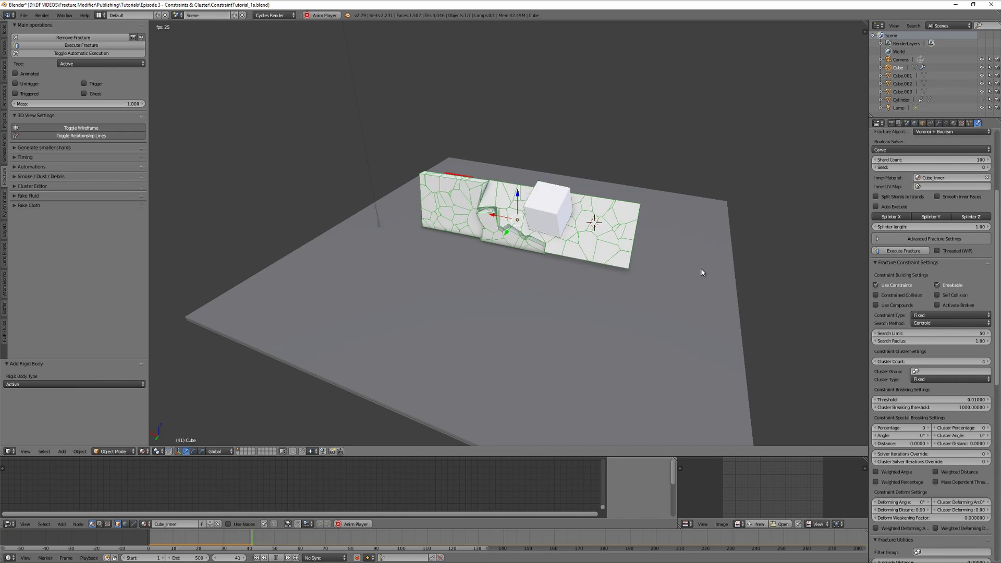
key("alt+a")
key("shift+Left")
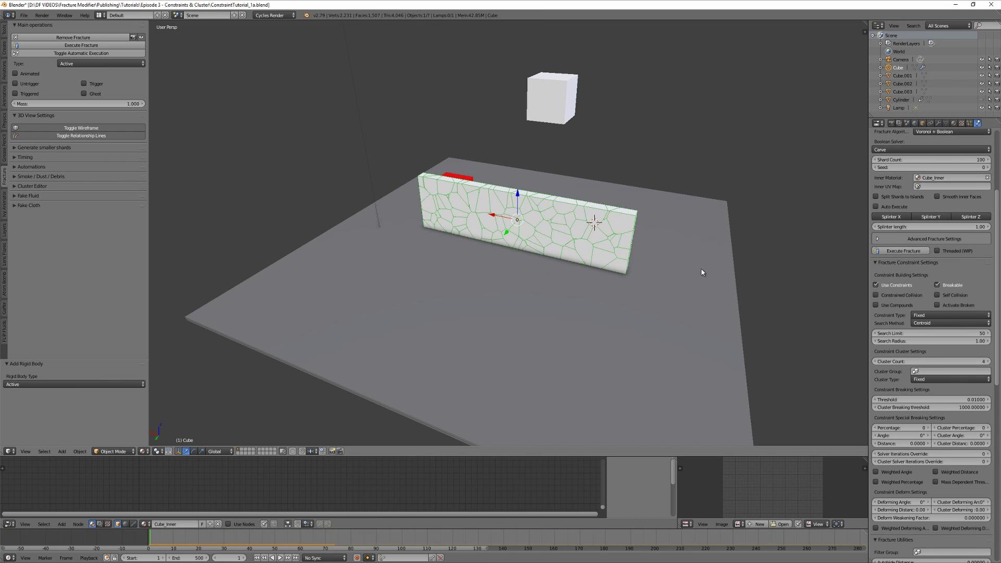
middle_click_drag(688, 337, 616, 322)
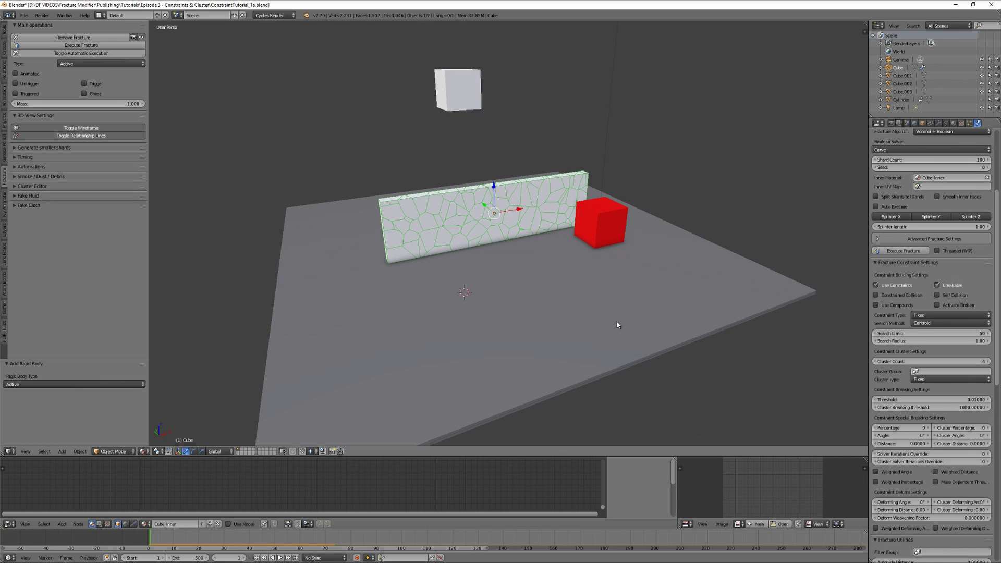
scroll(627, 258, "down", 3)
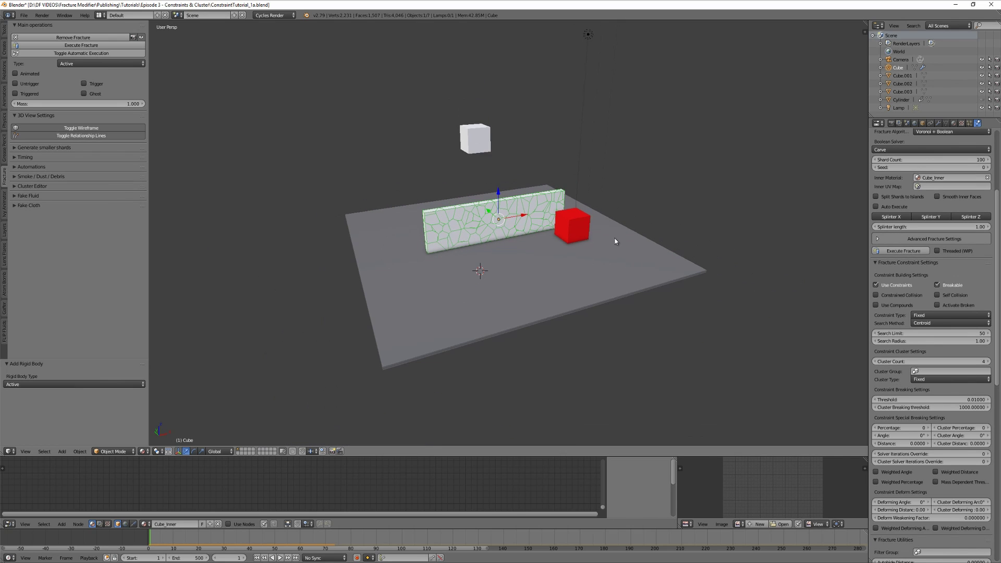
middle_click_drag(615, 242, 573, 233)
scroll(573, 233, "up", 2)
Delete the small white cube and unhide the red cylinder bar.
right_click(483, 151)
key("Delete")
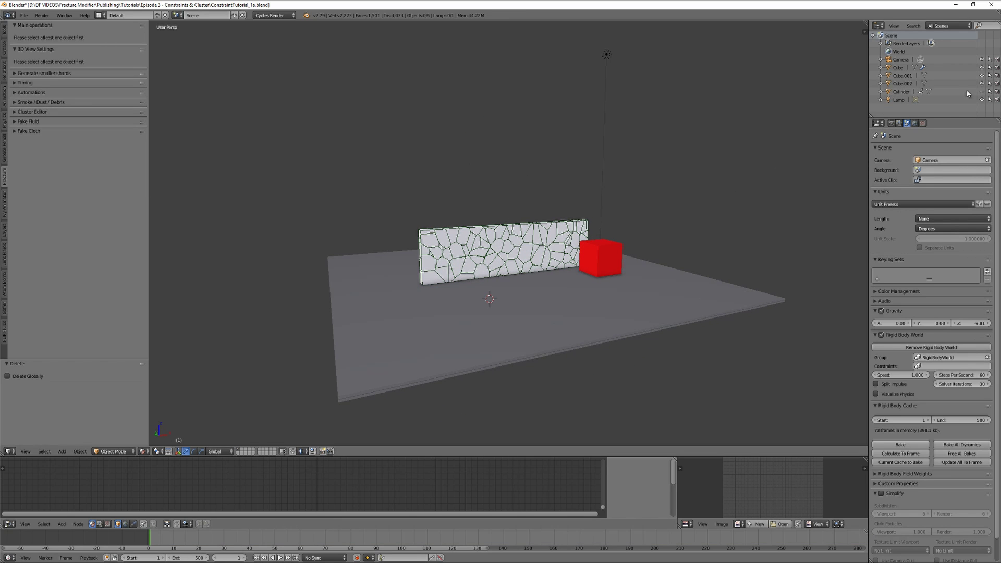
left_click(982, 92)
Give the fractured wall breaking Angle 1°, Cluster Angle 0.1° and Threshold 1000.
right_click(500, 253)
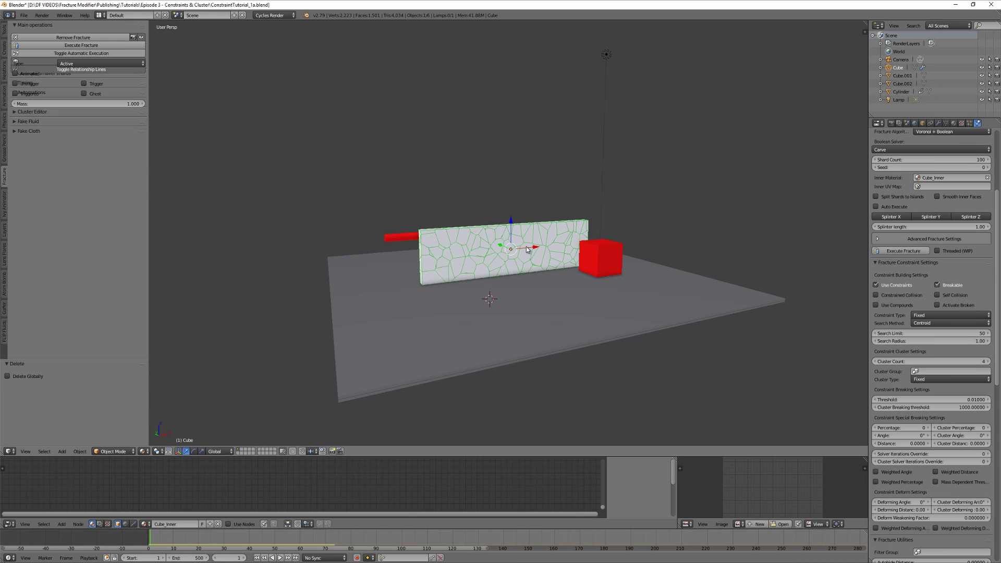
left_click(898, 435)
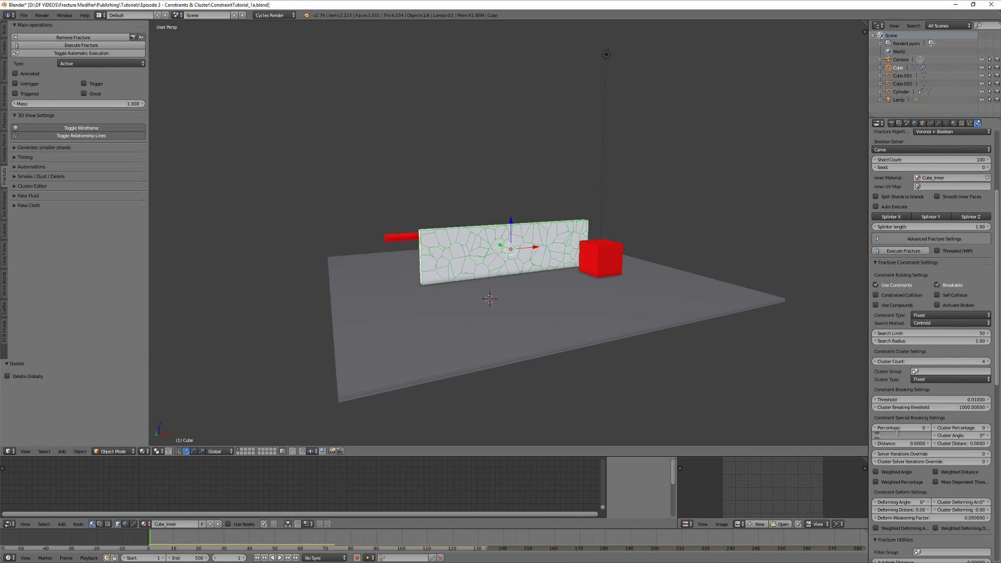
type("1")
key("Tab")
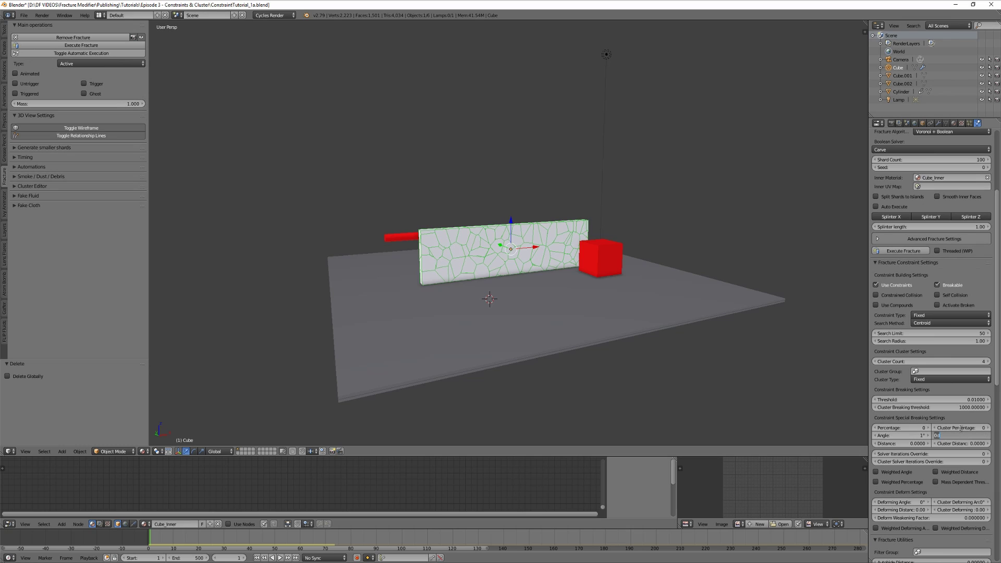
type("0.1")
key("Return")
left_click(957, 400)
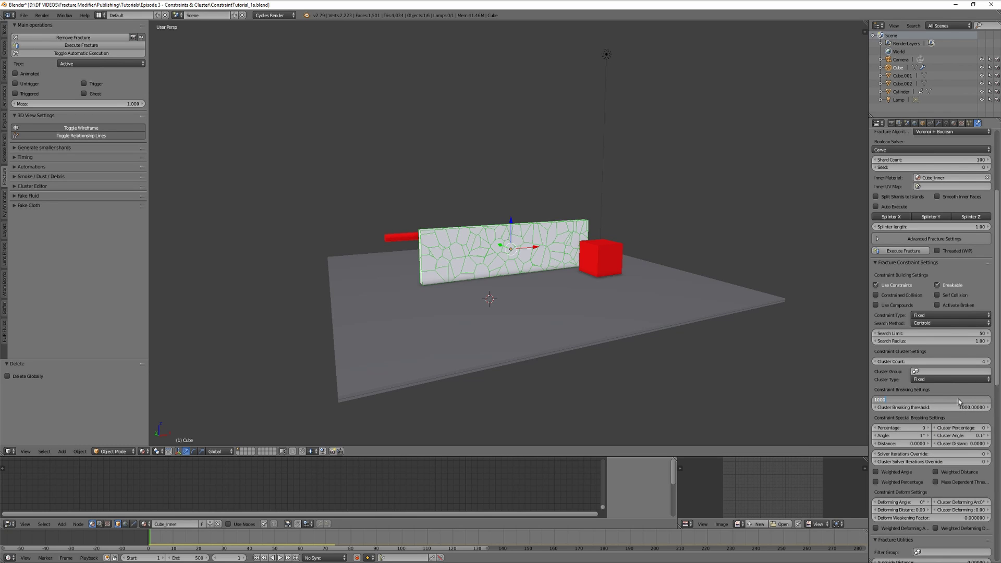
key("Return")
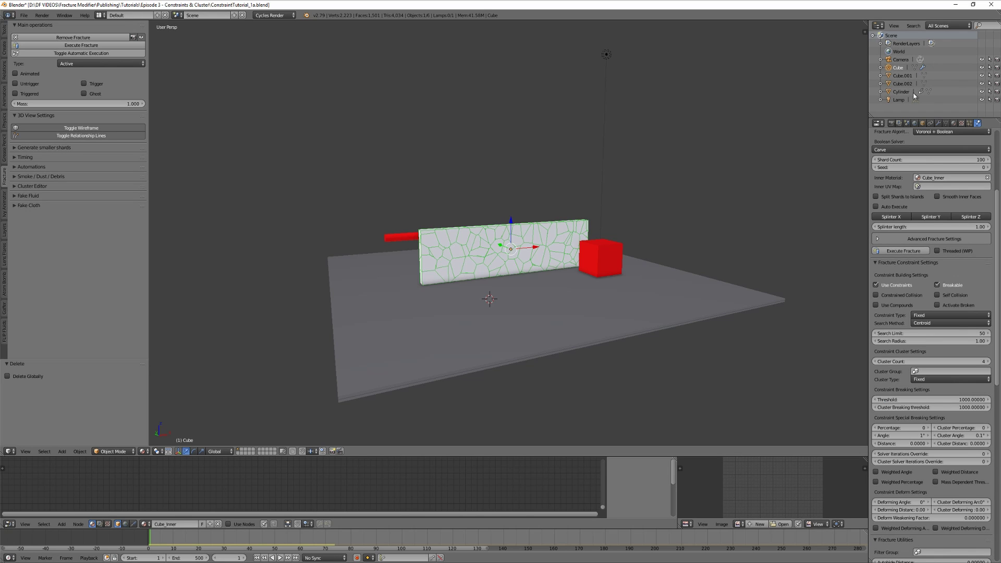
Reselect the fractured wall and duplicate it.
middle_click_drag(425, 342, 408, 272)
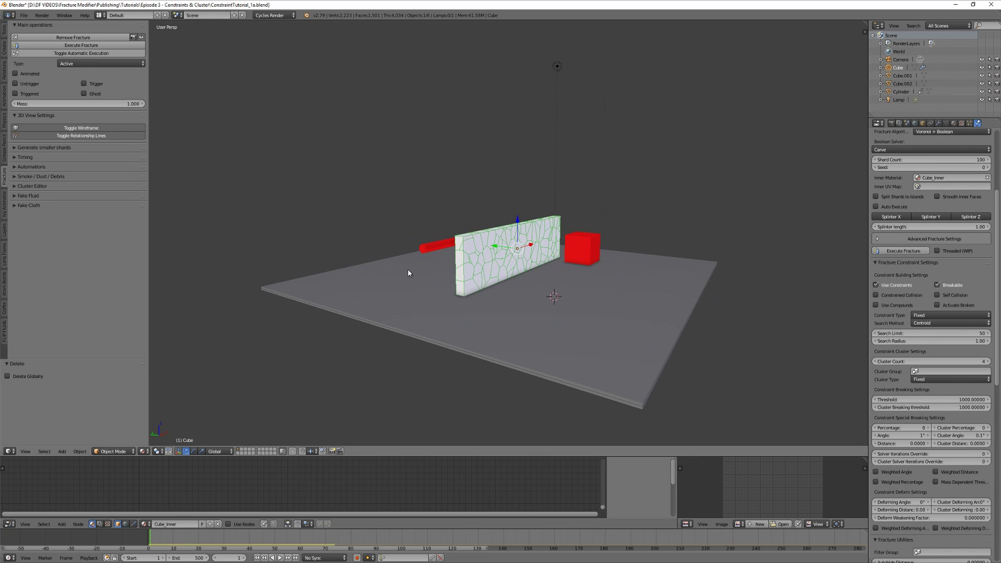
right_click(430, 250)
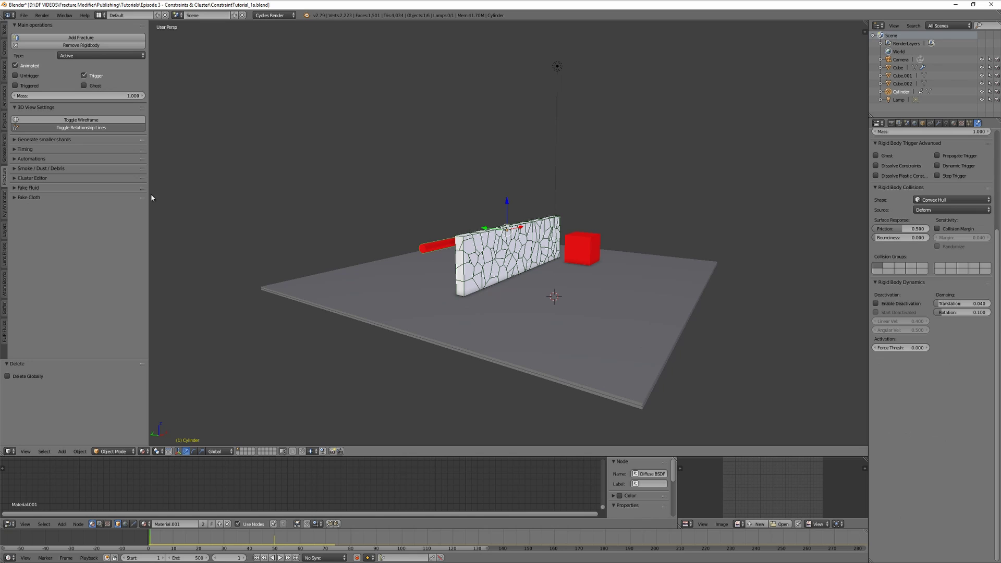
right_click(462, 276)
middle_click_drag(619, 349, 569, 305)
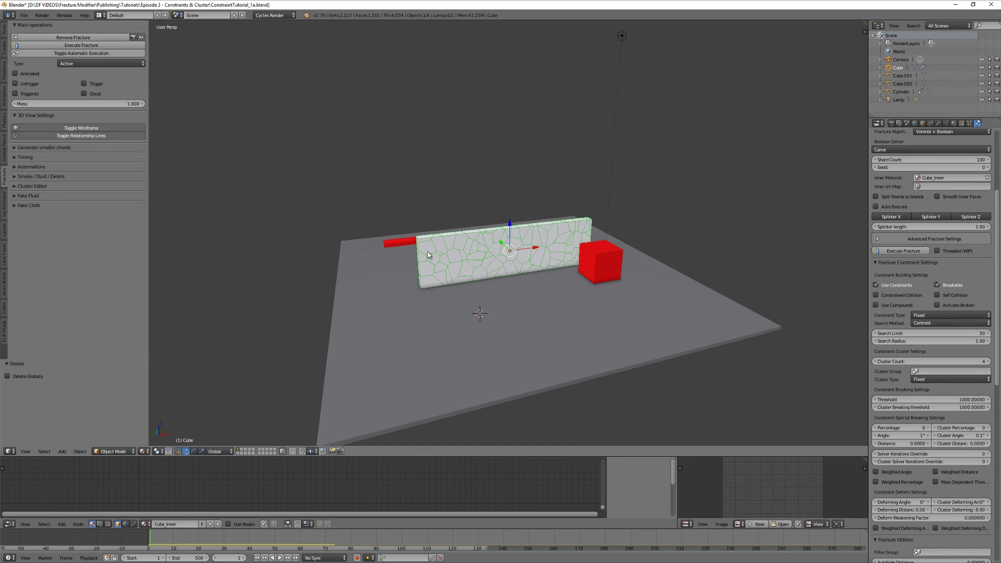
key("shift+d")
Raise the duplicate wall along Z onto the original and refracture it.
key("z")
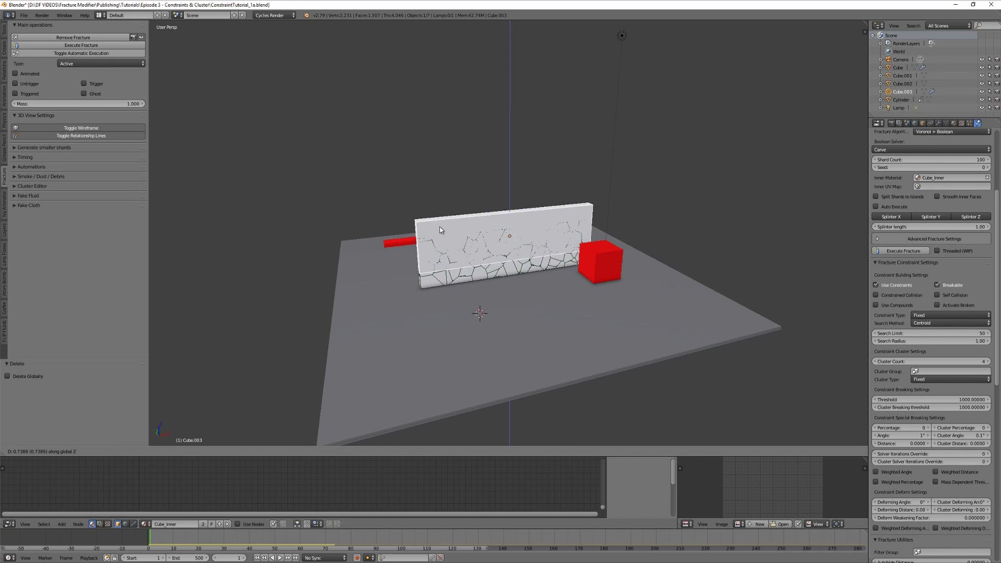
left_click(446, 205)
left_click(904, 251)
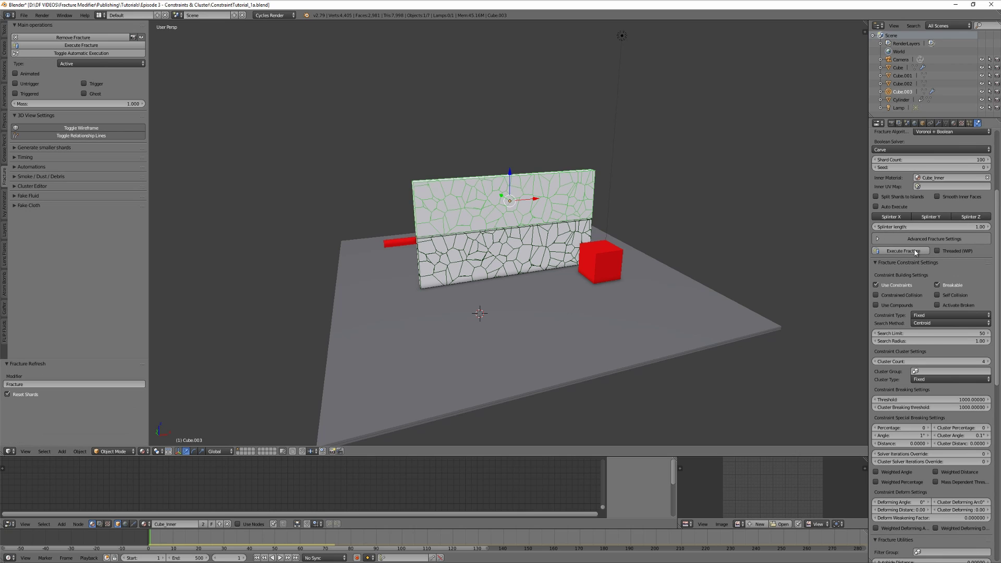
Test the stacked walls' collapse in playback, then select the lower and upper walls.
key("KP_4")
key("alt+a")
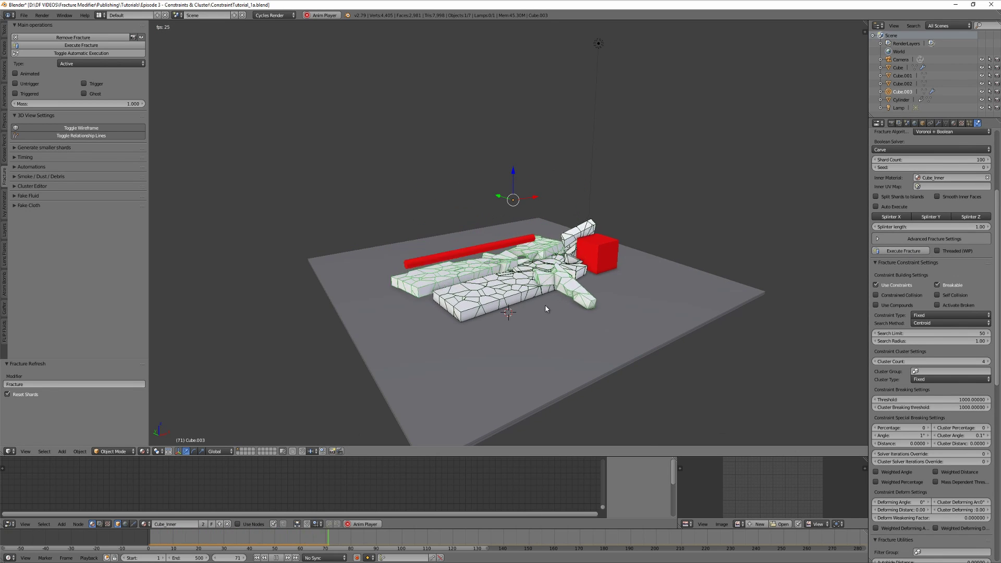
key("Escape")
key("alt+a")
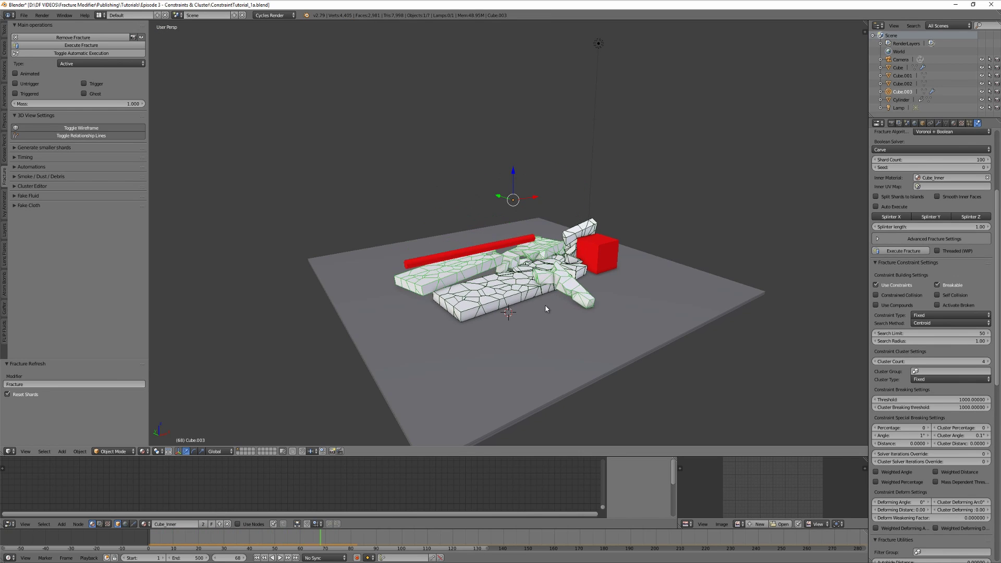
key("Escape")
middle_click_drag(555, 311, 576, 307)
key("alt+a")
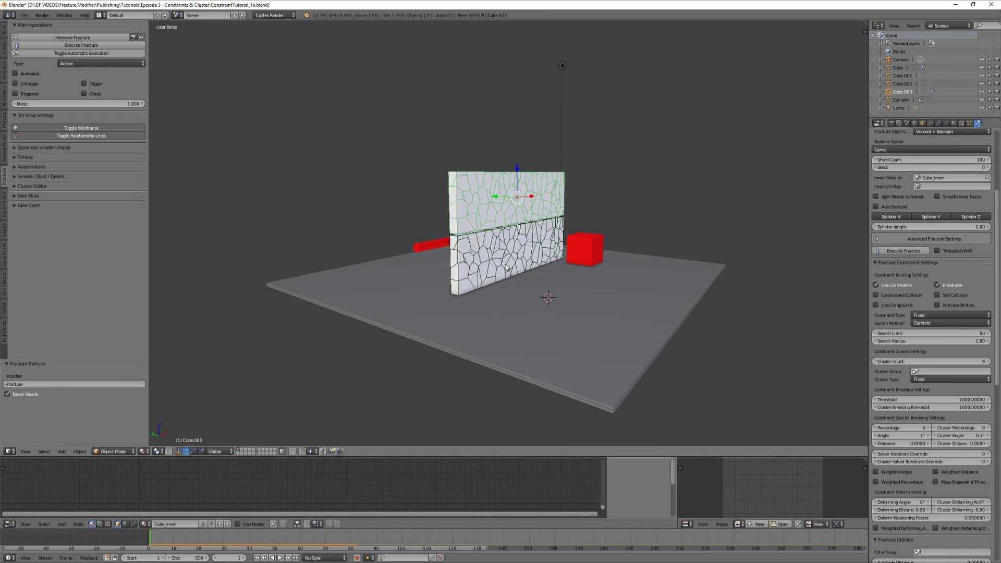
right_click(496, 254)
right_click(471, 188, "shift")
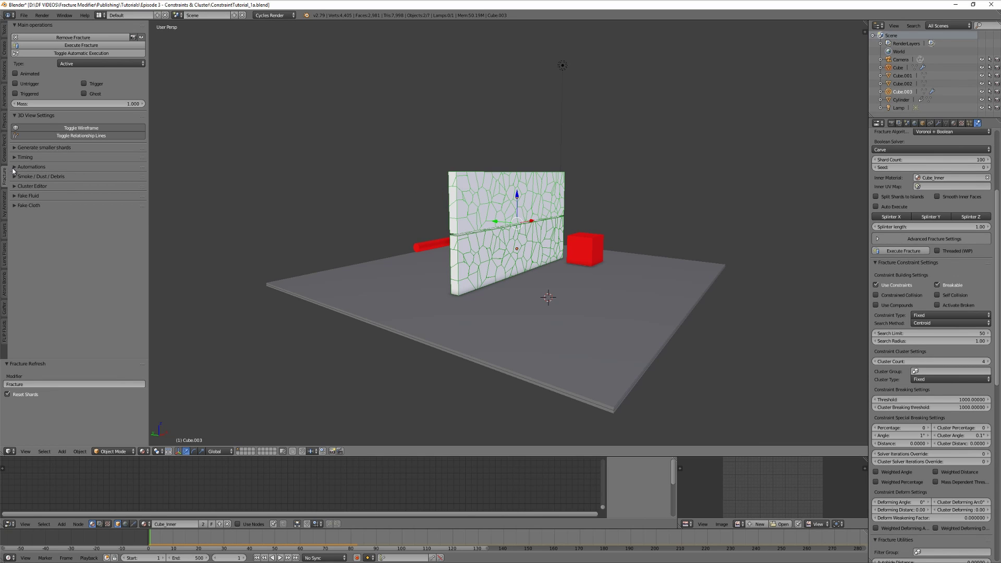
Join the two selected walls with an FM GroupConnector and test-play the collapse.
left_click(13, 168)
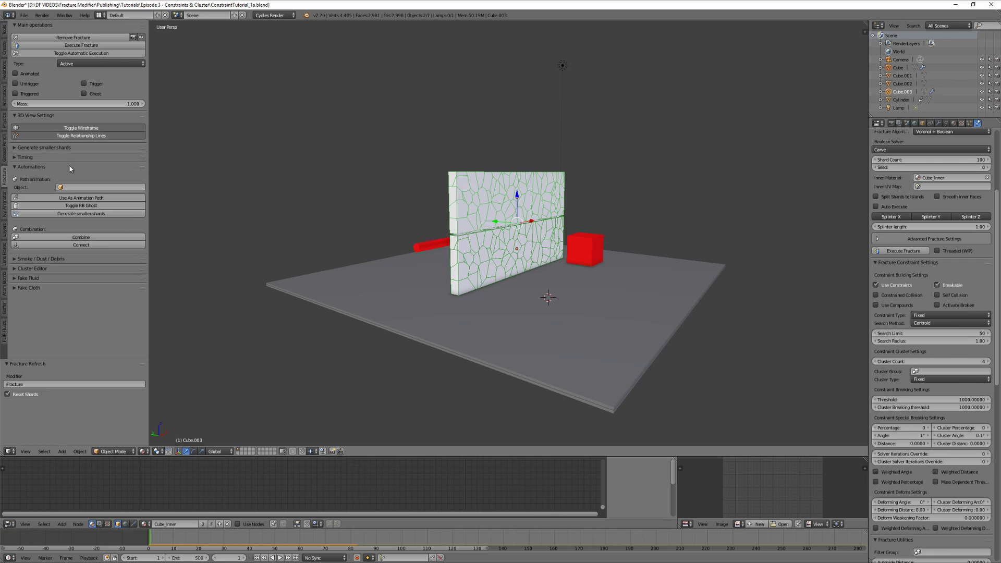
left_click(70, 245)
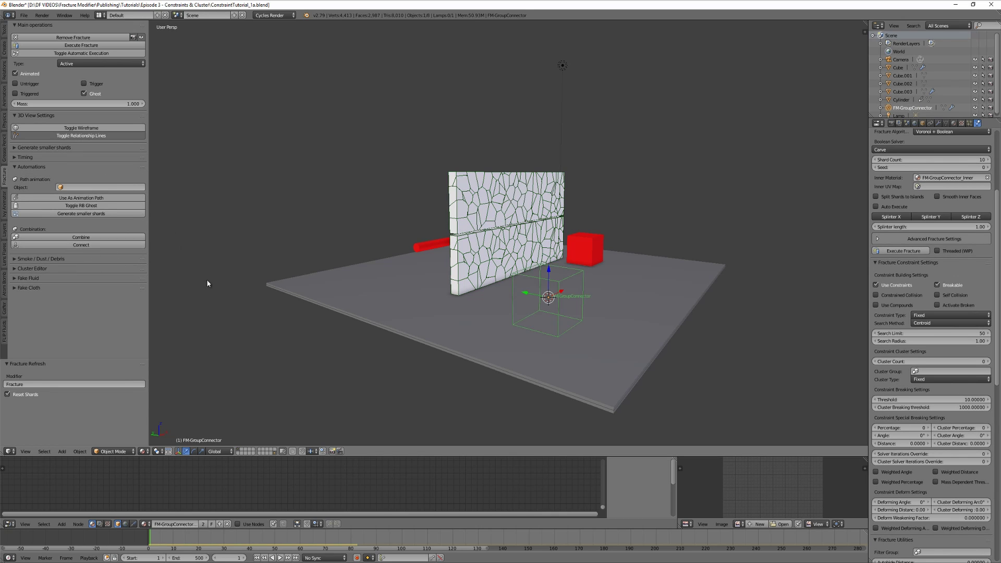
key("alt+a")
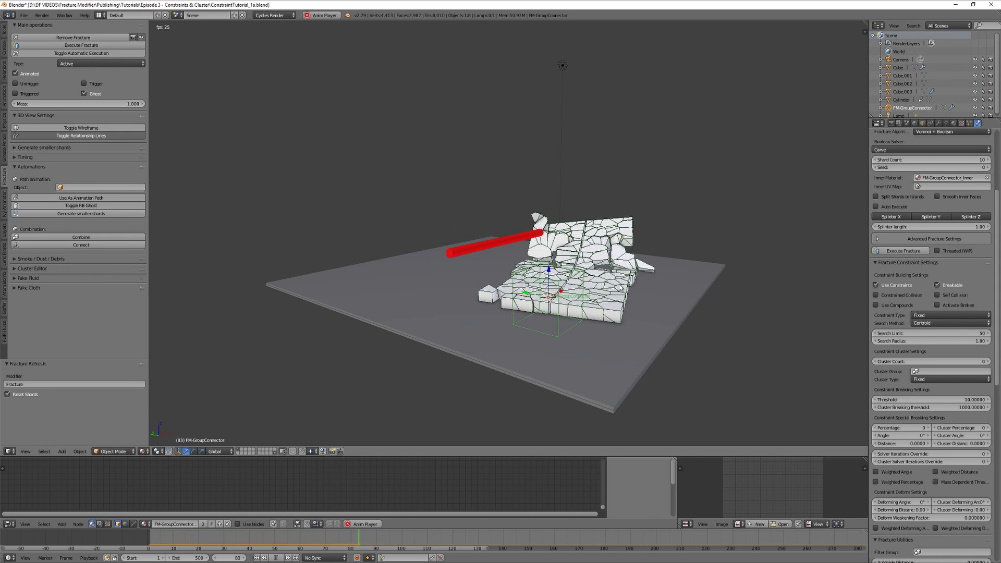
key("Escape")
Replay the connected walls' collapse from new angles and rewind to frame 1.
middle_click_drag(663, 278, 606, 272)
key("alt+a")
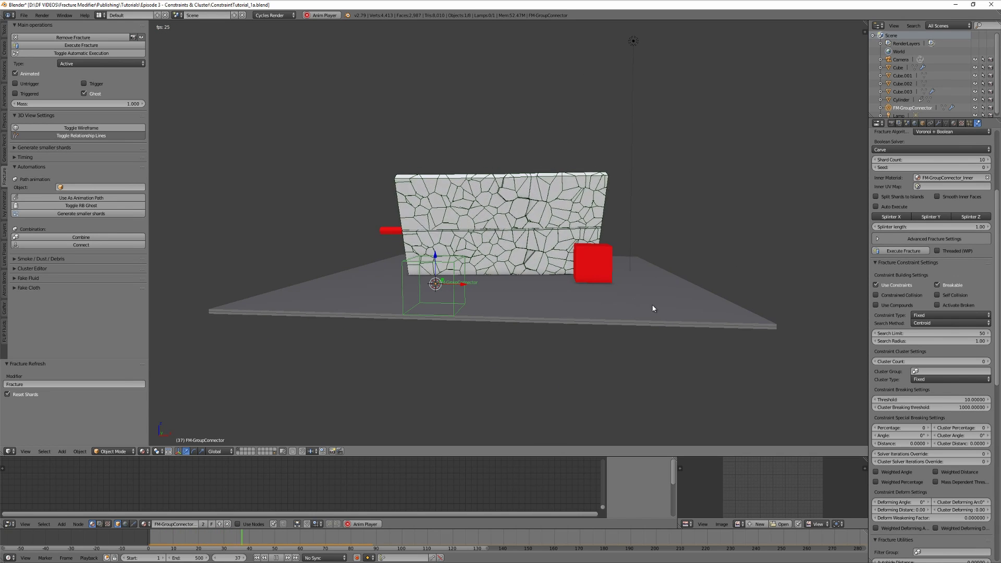
key("alt+a")
key("alt+a")
middle_click_drag(678, 313, 577, 313)
key("alt+a")
key("shift+Left")
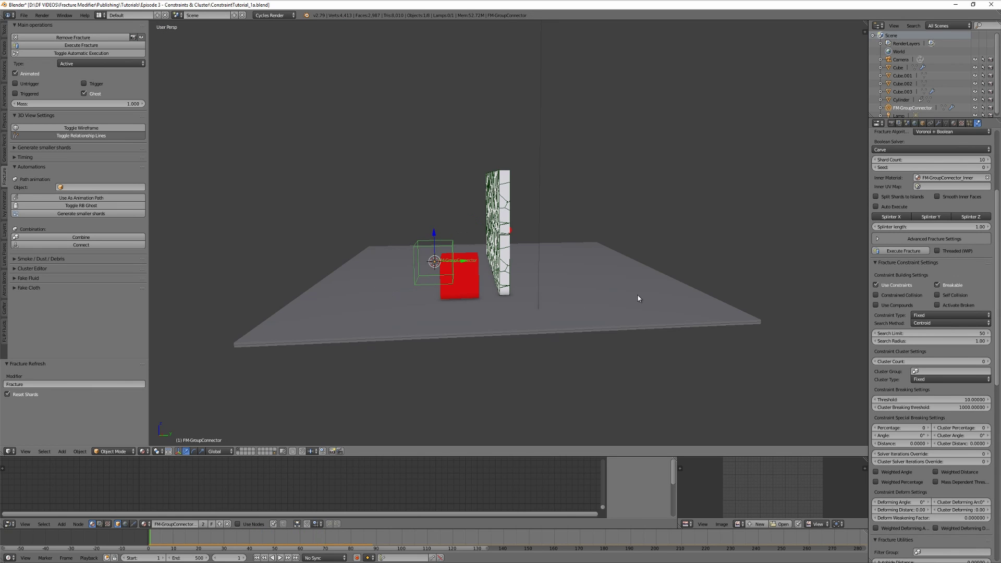
Run another collapse test from an angled view and return to frame 1 with walls intact.
middle_click_drag(635, 298, 511, 335)
scroll(449, 329, "up", 3)
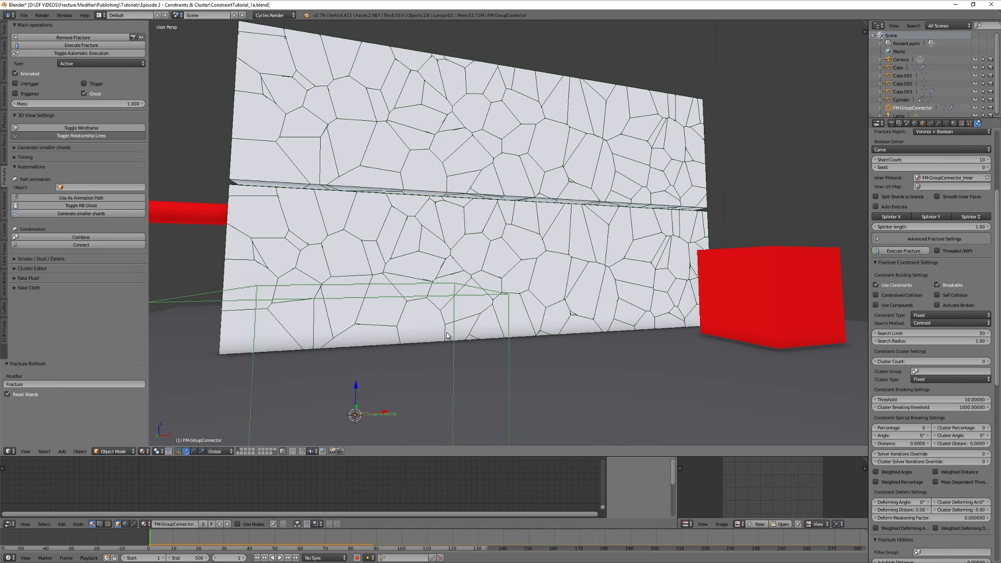
scroll(385, 403, "down", 4)
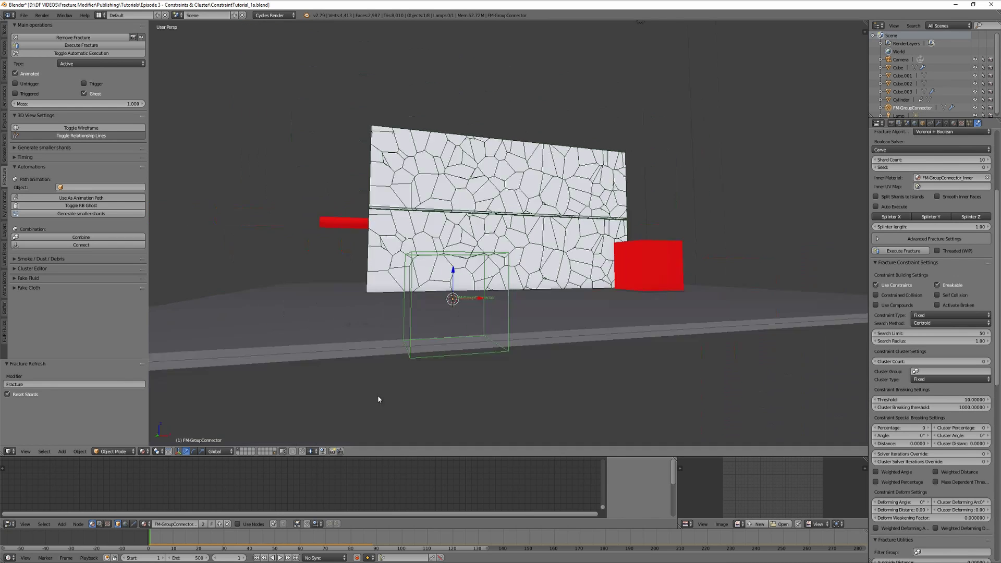
middle_click_drag(385, 403, 570, 287)
key("alt+a")
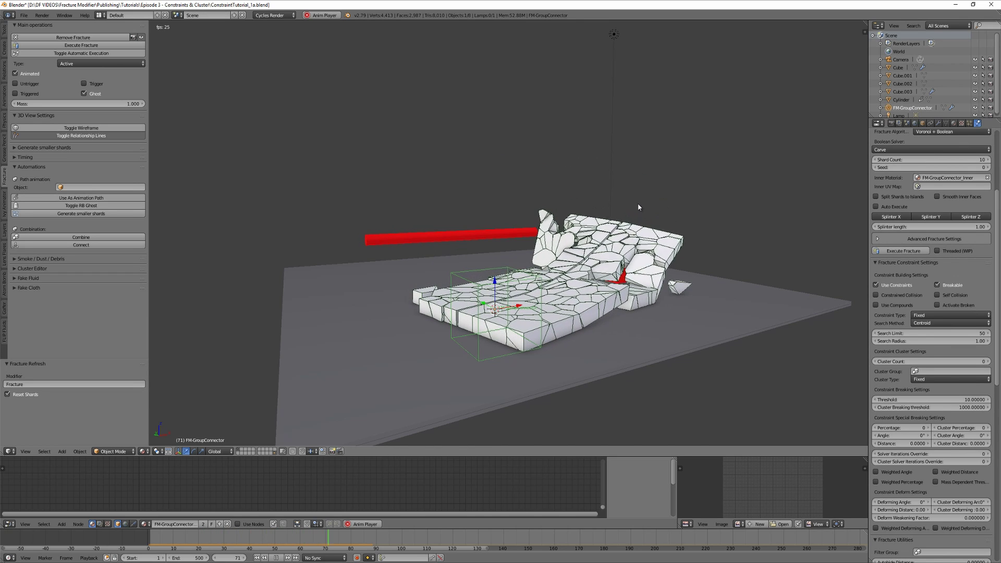
key("alt+a")
key("shift+Left")
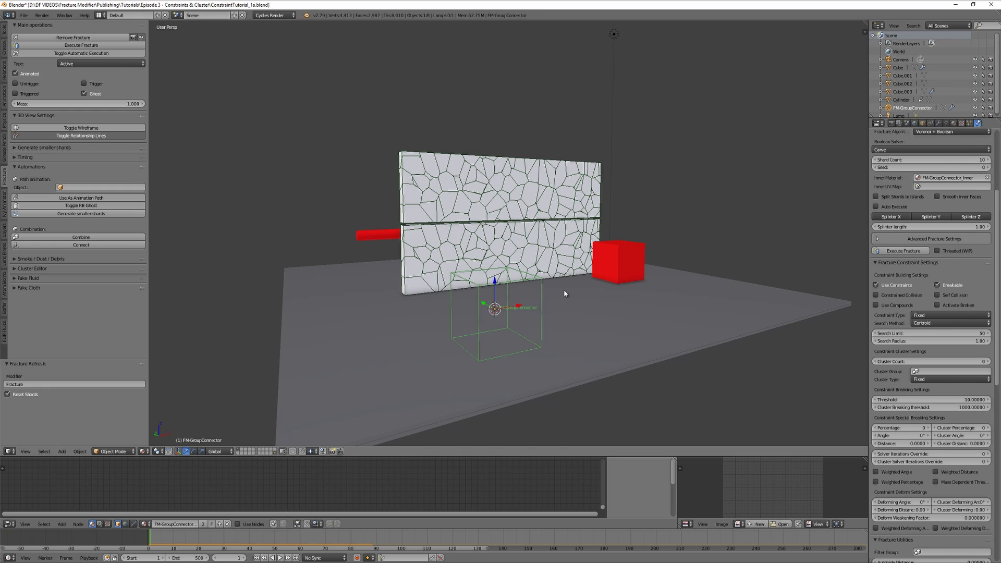
scroll(575, 310, "down", 2)
middle_click_drag(577, 306, 522, 234)
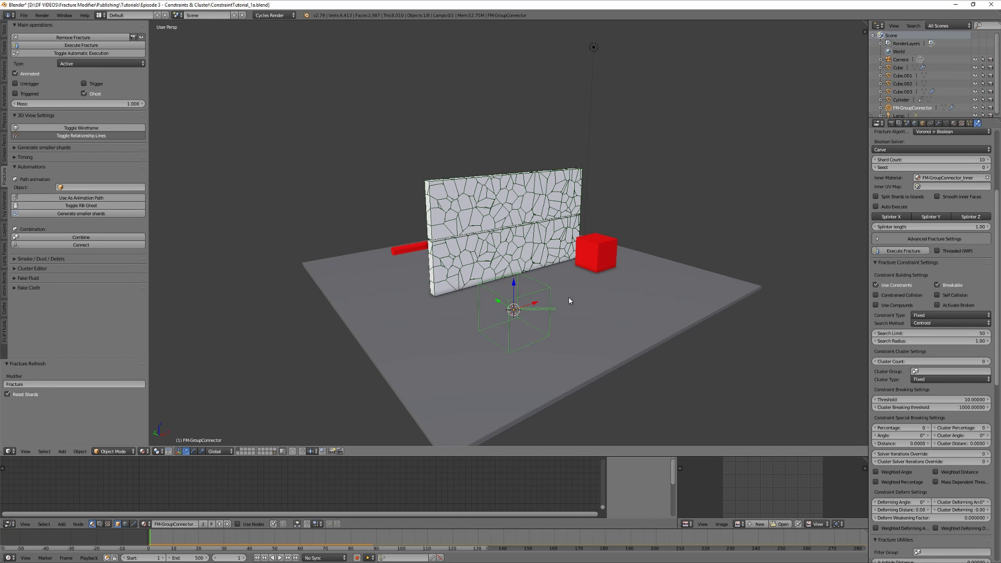
Check the connector's modifier stack, then shift the connector box along Y.
left_click(939, 124)
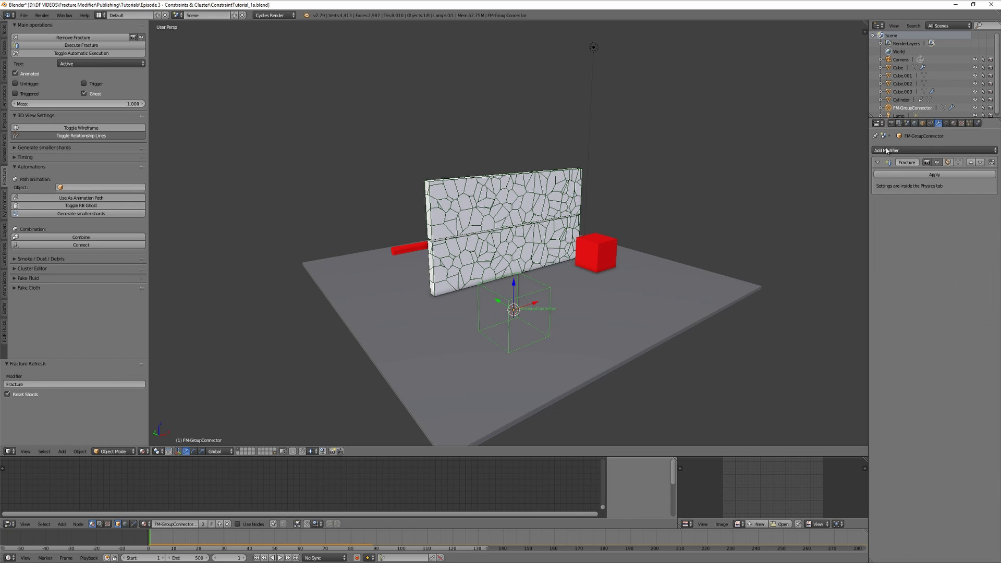
left_click(977, 123)
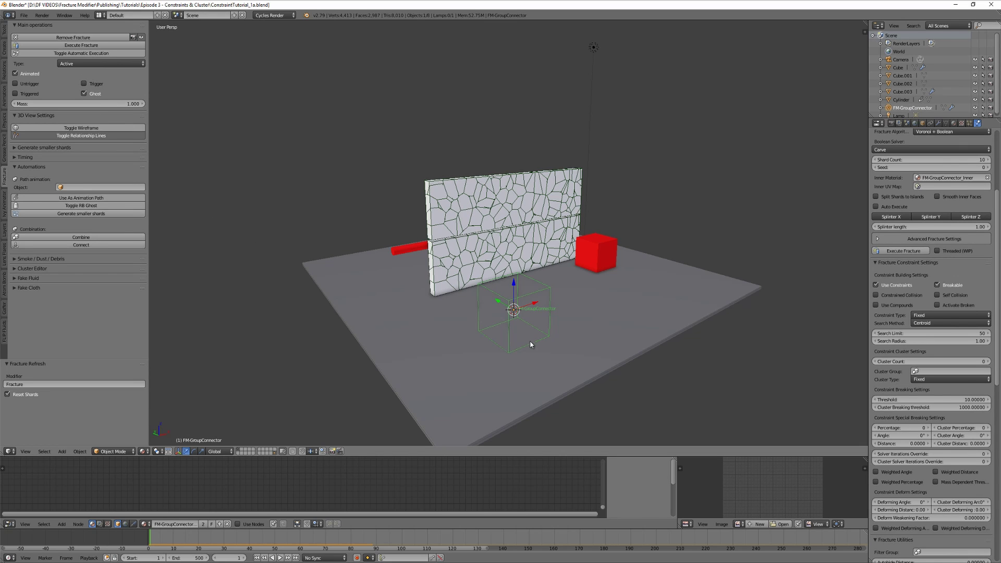
key("g")
key("y")
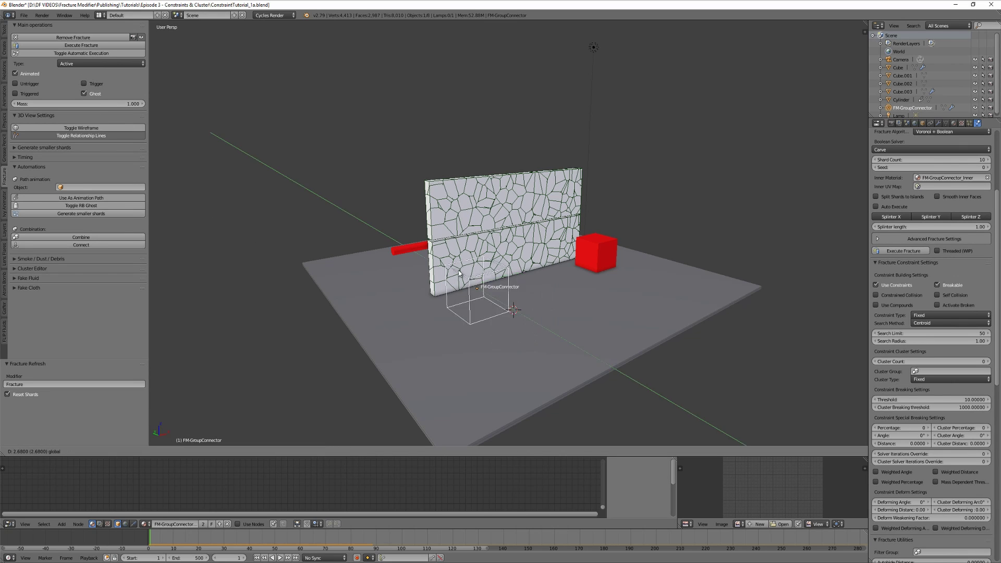
left_click(501, 281)
Scale the connector box to 0.803 and move it along Y to -3.124.
key("s")
left_click(513, 286)
middle_click_drag(539, 303, 498, 316)
key("g")
key("y")
left_click(600, 297)
Move the connector box along X to -2.949, under the walls' left end.
middle_click_drag(630, 299, 520, 296)
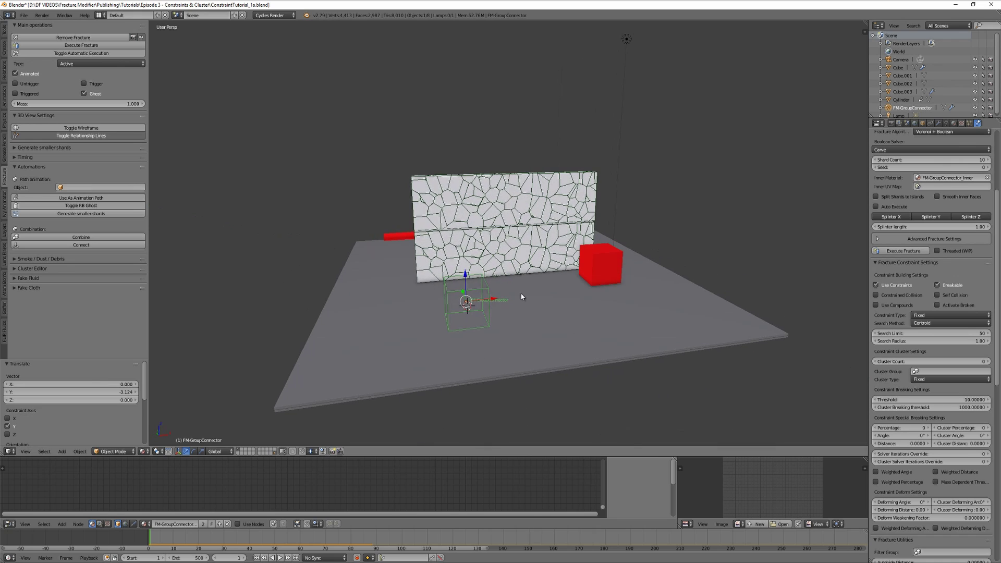
key("g")
key("x")
left_click(397, 318)
middle_click_drag(448, 327, 472, 324)
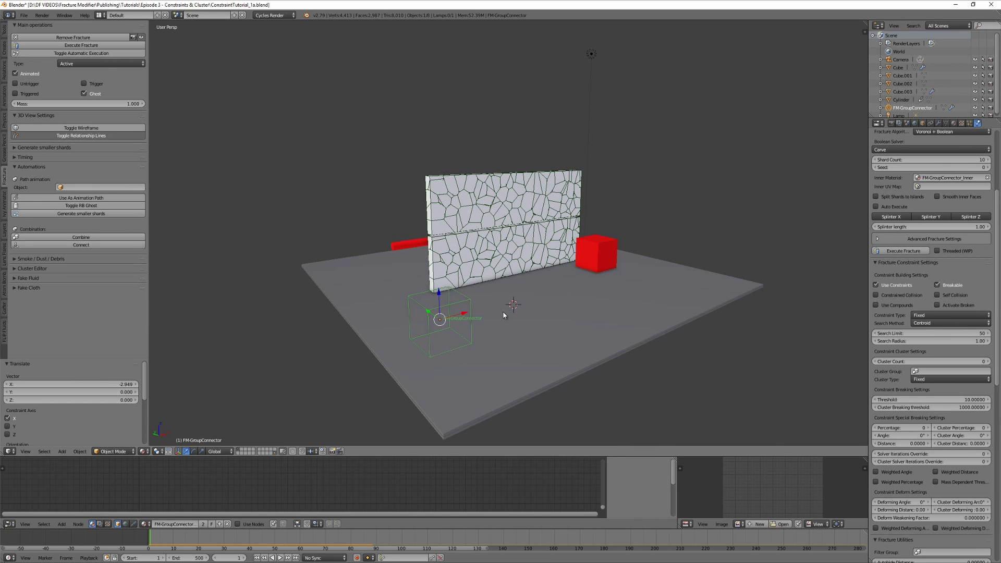
scroll(924, 349, "down", 3)
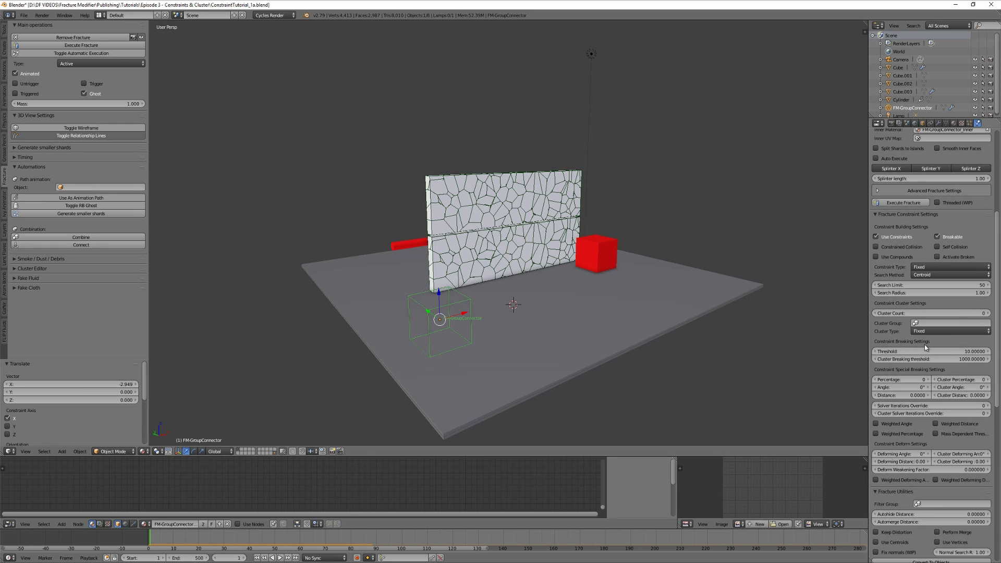
scroll(924, 351, "down", 1)
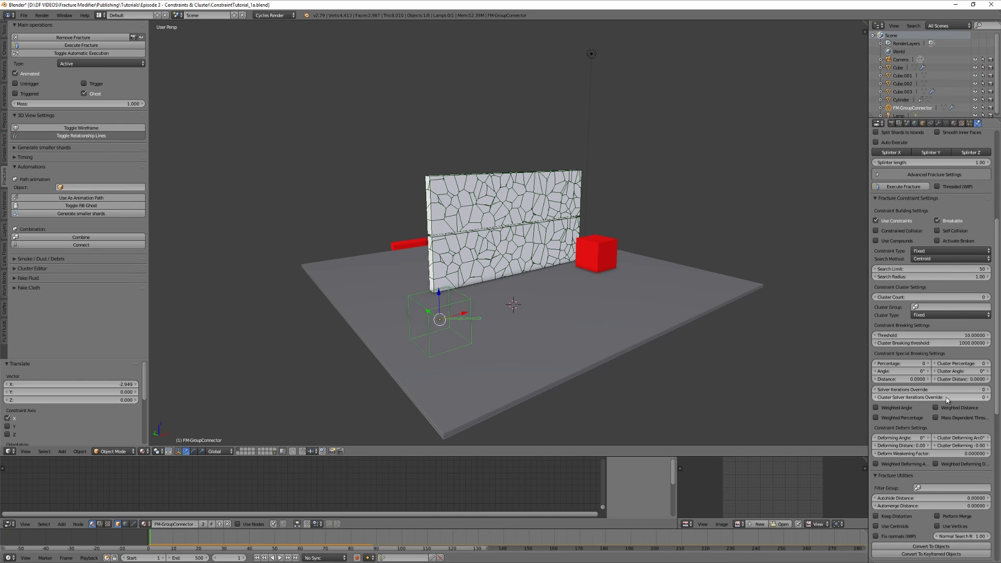
key("alt+a")
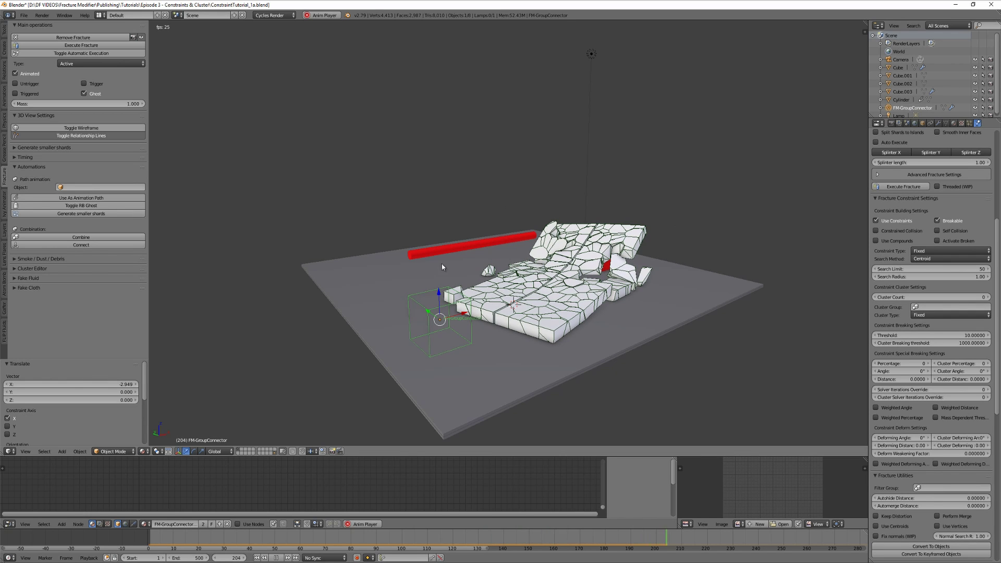
key("alt+a")
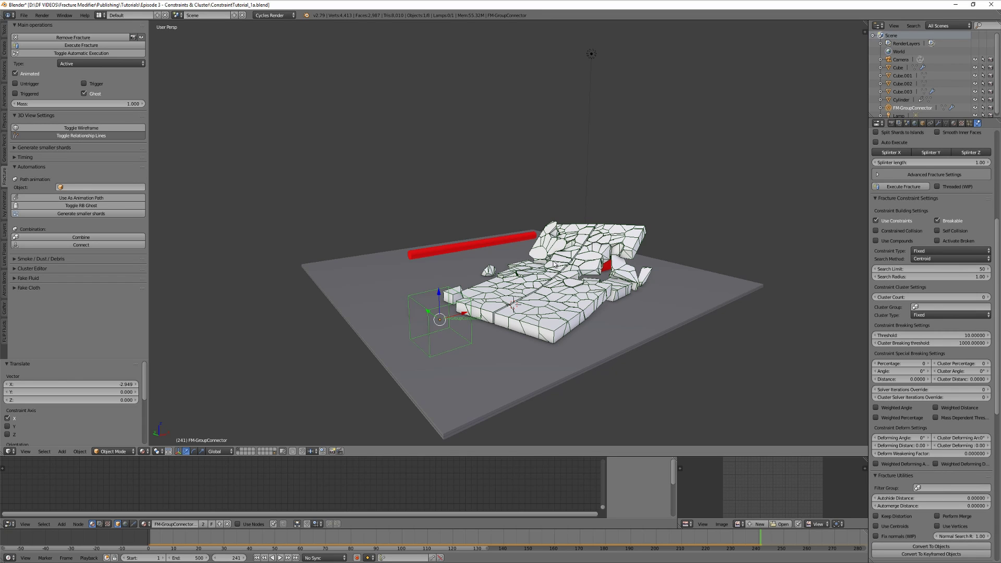
key("shift+Left")
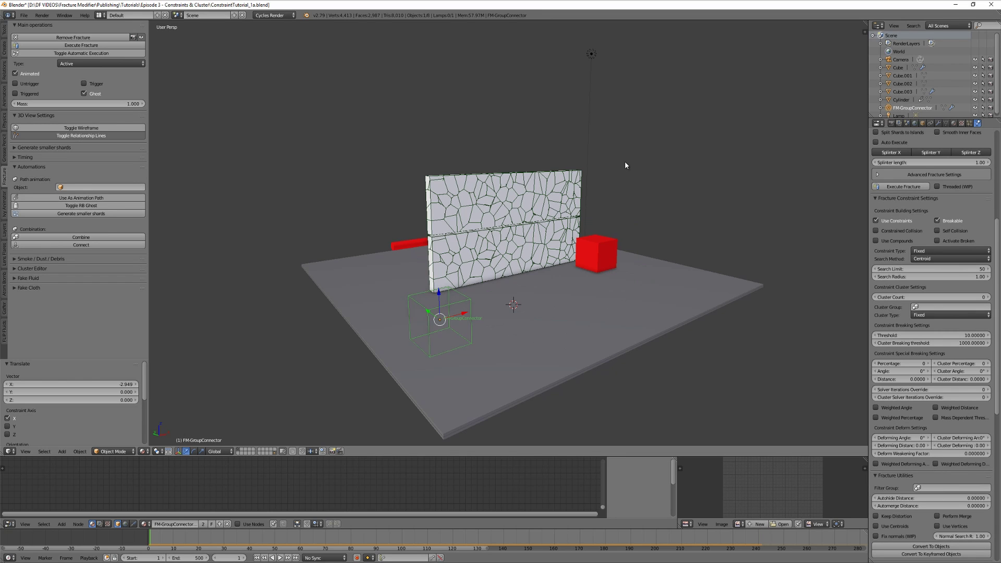
scroll(511, 249, "up", 1)
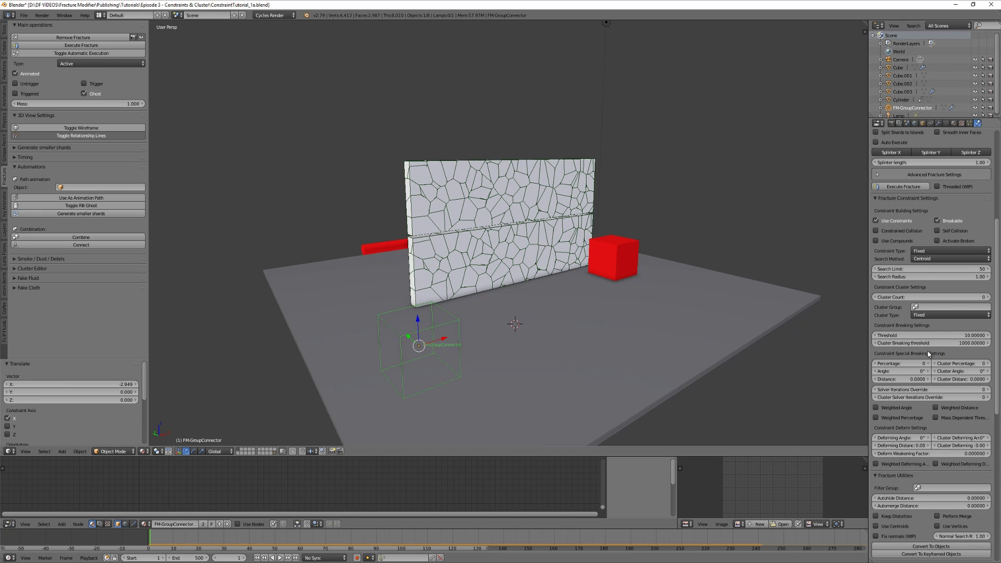
left_click(890, 371)
type("0.1")
key("Return")
key("alt+a")
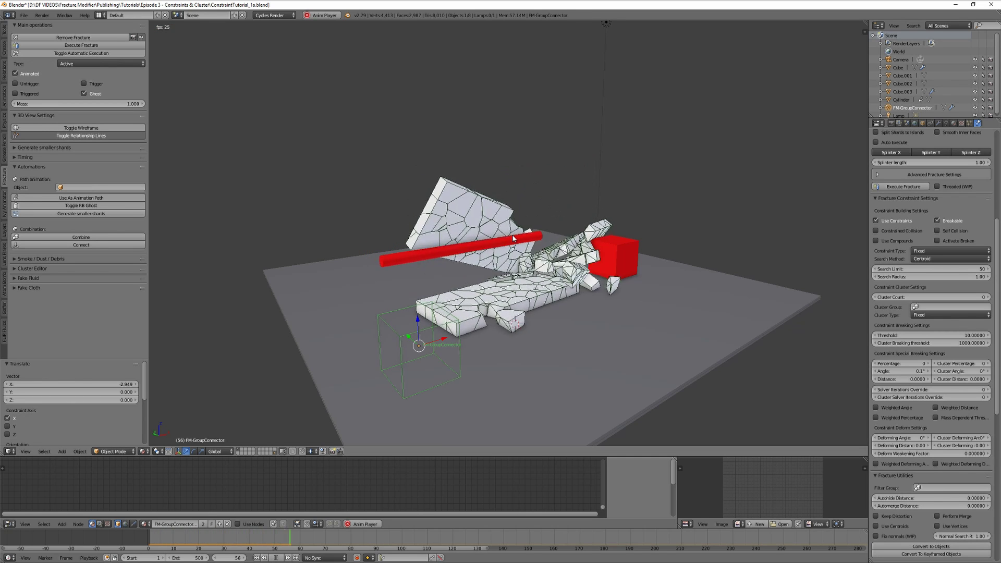
key("Escape")
key("alt+a")
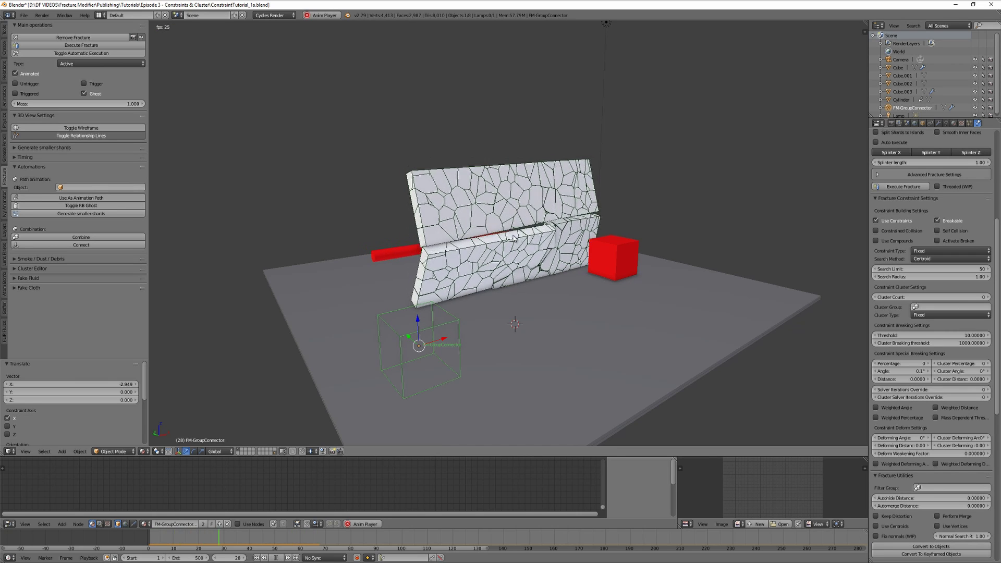
key("Escape")
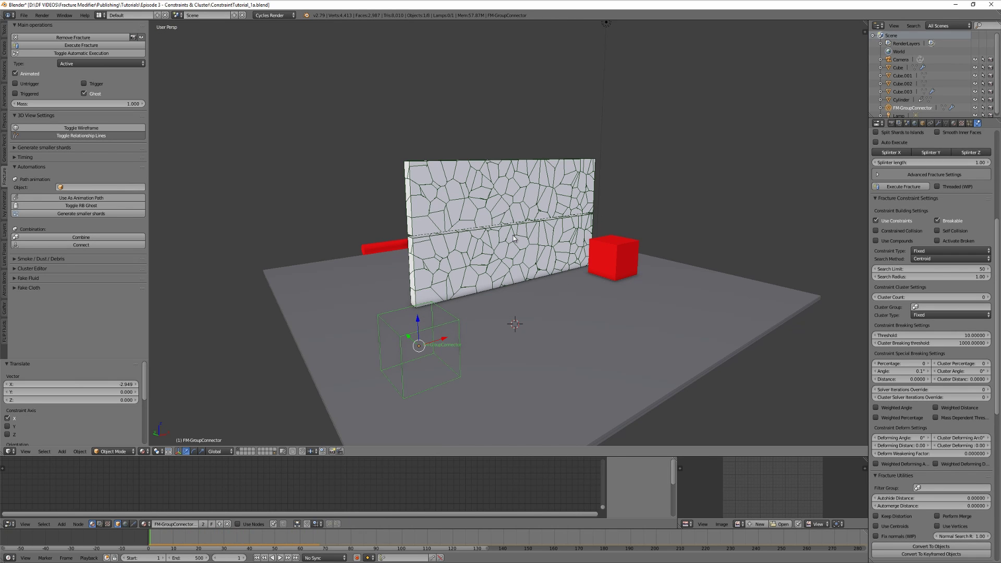
left_click(891, 371)
type("0.75")
key("Return")
key("alt+a")
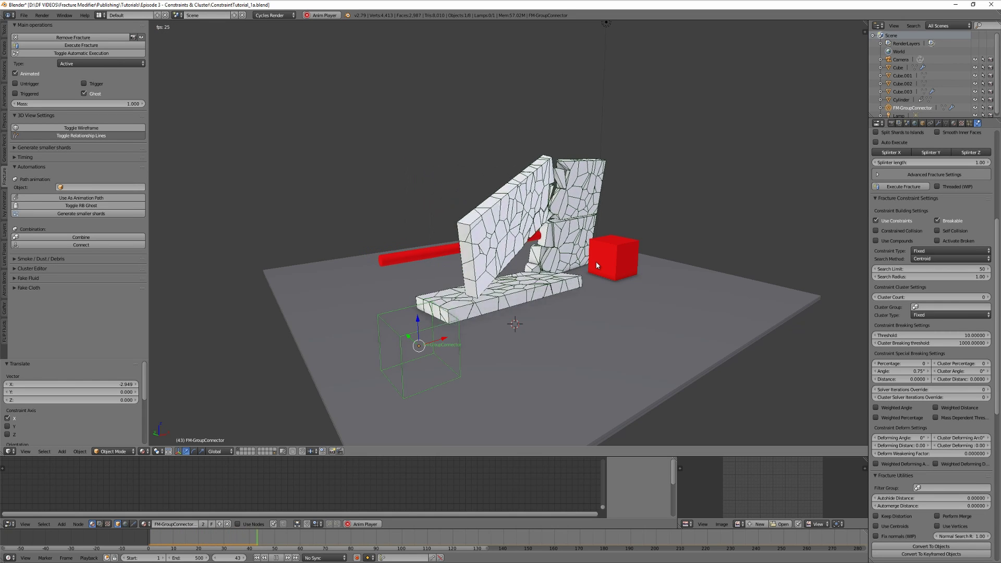
key("Escape")
key("alt+a")
key("Escape")
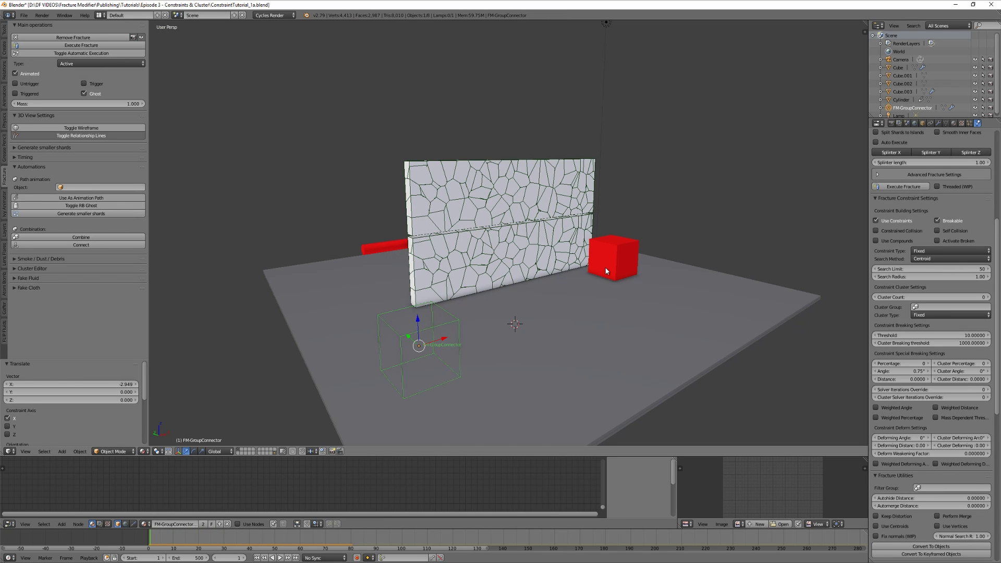
left_click(895, 371)
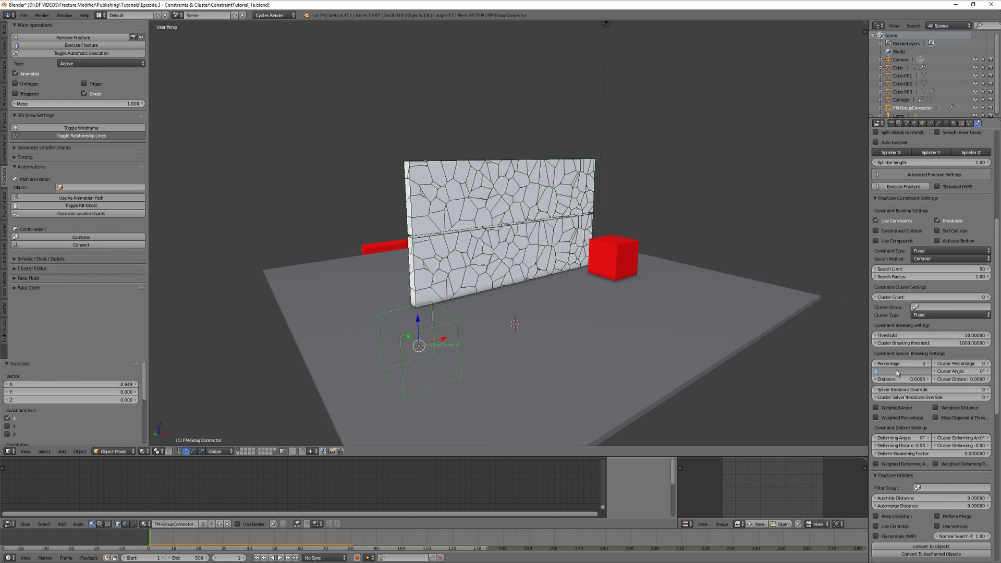
key("Return")
key("alt+a")
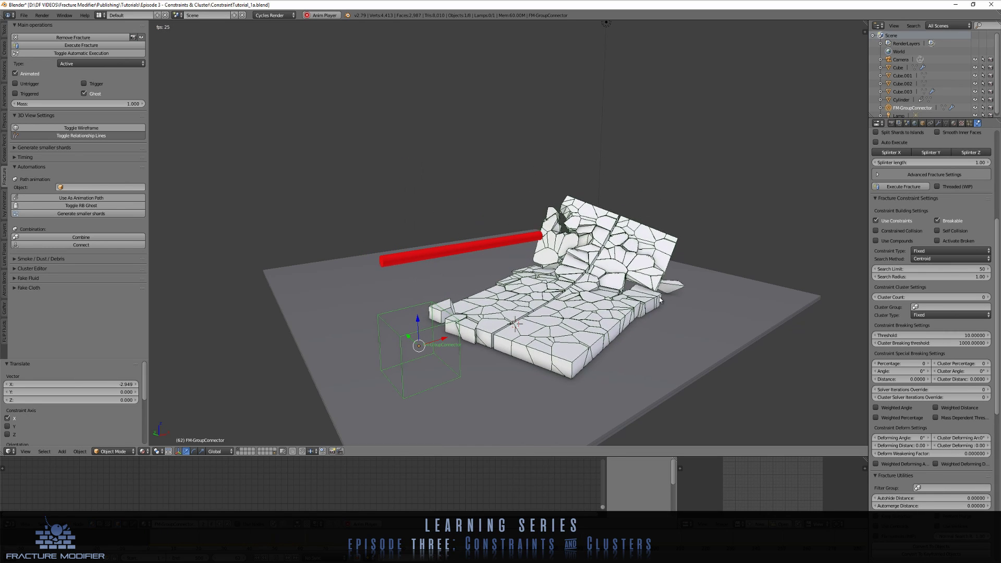
key("Escape")
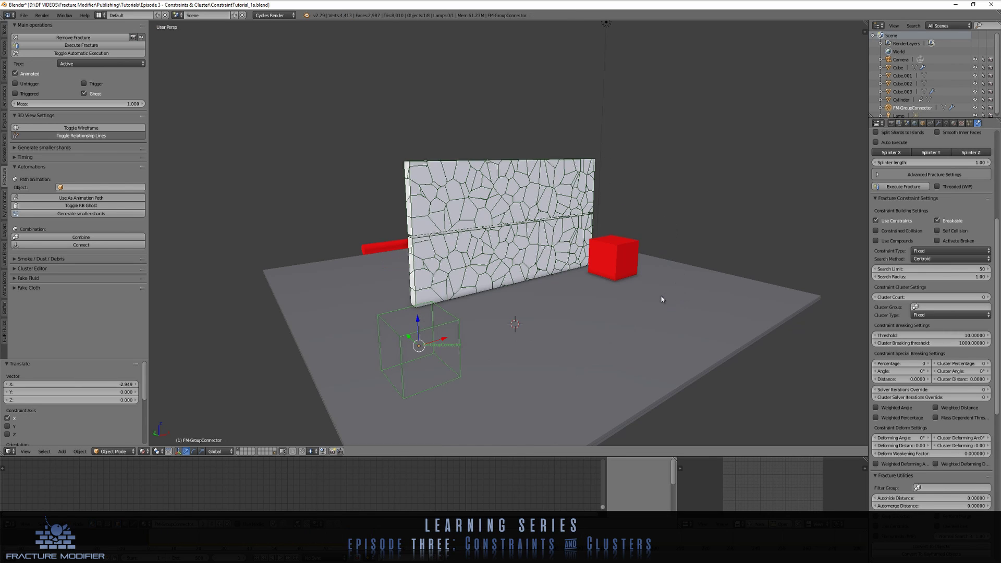
Make the upper wall Animated and the lower wall Animated and Triggered, then test-play.
scroll(599, 246, "down", 1)
right_click(499, 213)
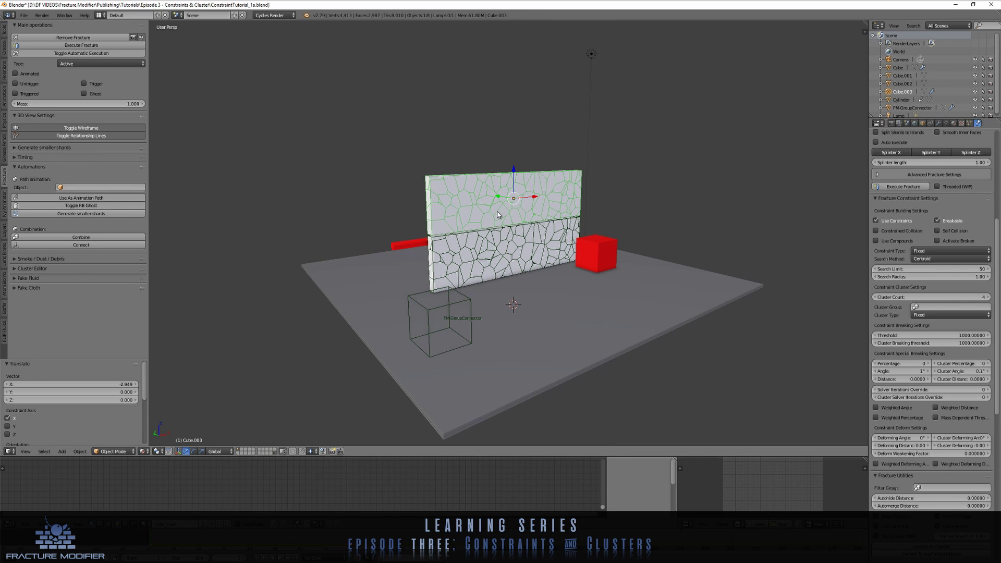
left_click(21, 75)
right_click(453, 252)
left_click(27, 74)
left_click(30, 93)
key("alt+a")
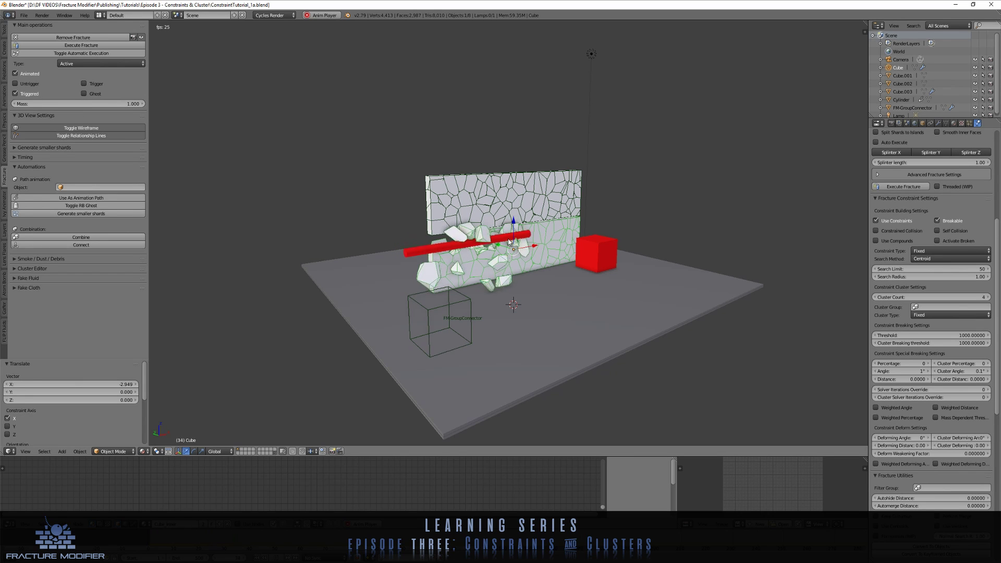
key("Escape")
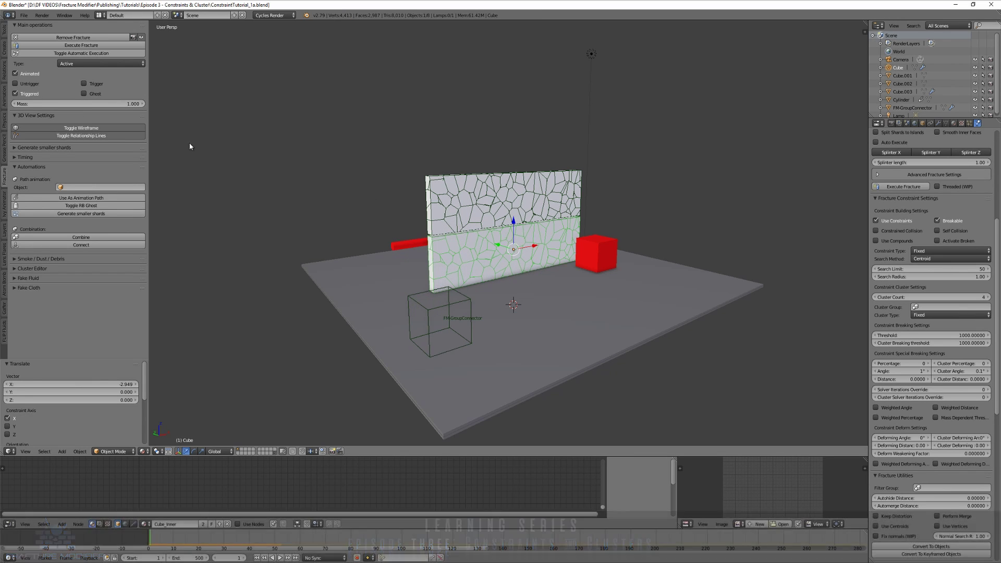
Turn Animated and Triggered back off on both walls, leaving the upper Angle at 1°.
left_click(28, 74)
left_click(29, 94)
right_click(440, 211)
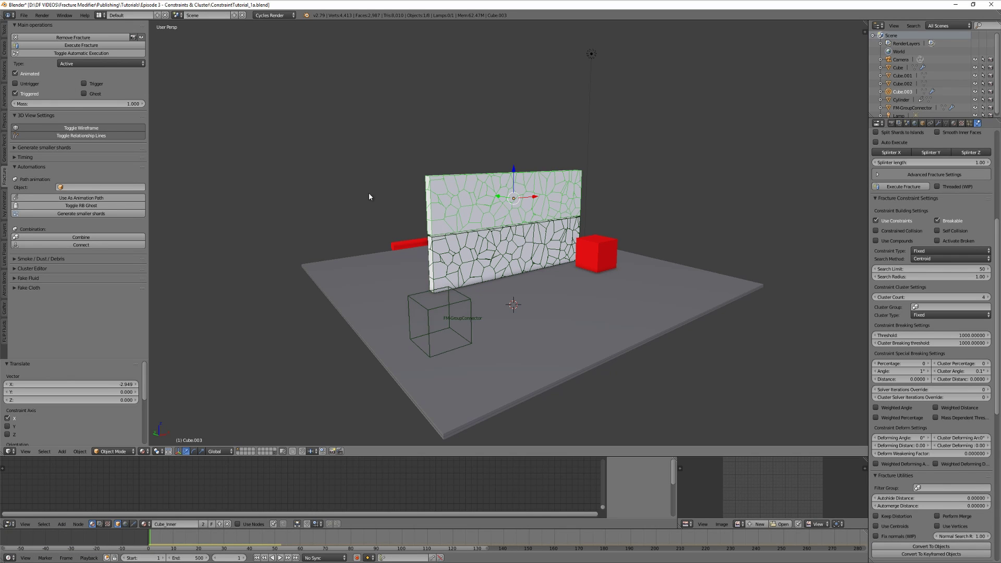
left_click(29, 94)
left_click(907, 371)
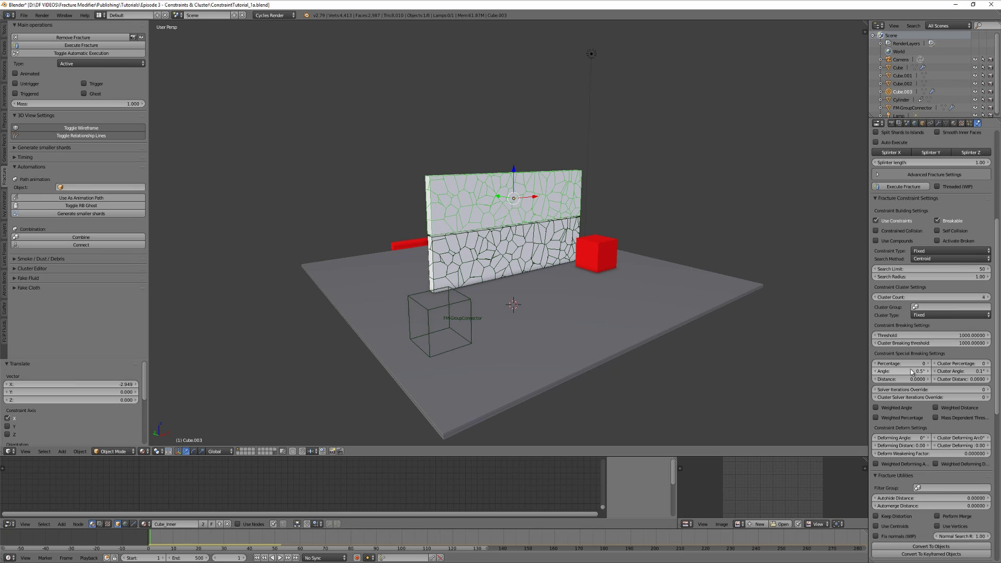
key("Escape")
Set the lower wall's breaking Angle to 0.5° and watch the walls shatter from above.
right_click(538, 245)
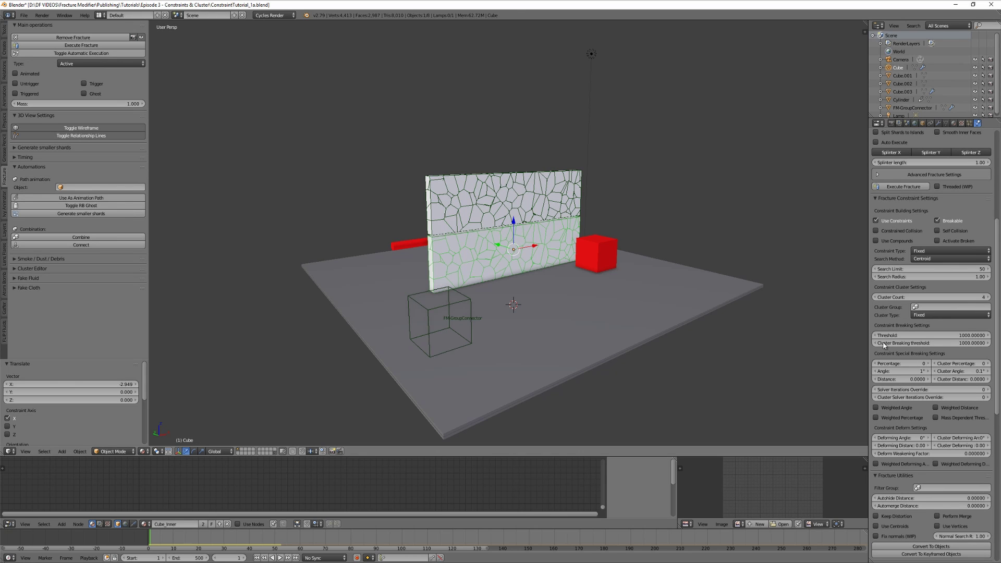
left_click(915, 373)
type("0.5")
key("Return")
key("alt+a")
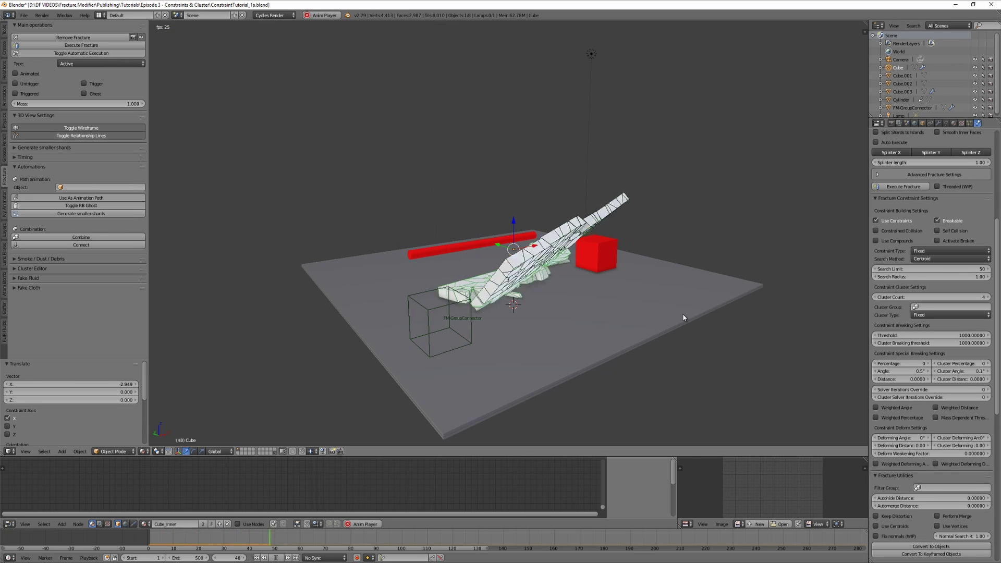
middle_click_drag(714, 311, 505, 384)
scroll(577, 193, "up", 3)
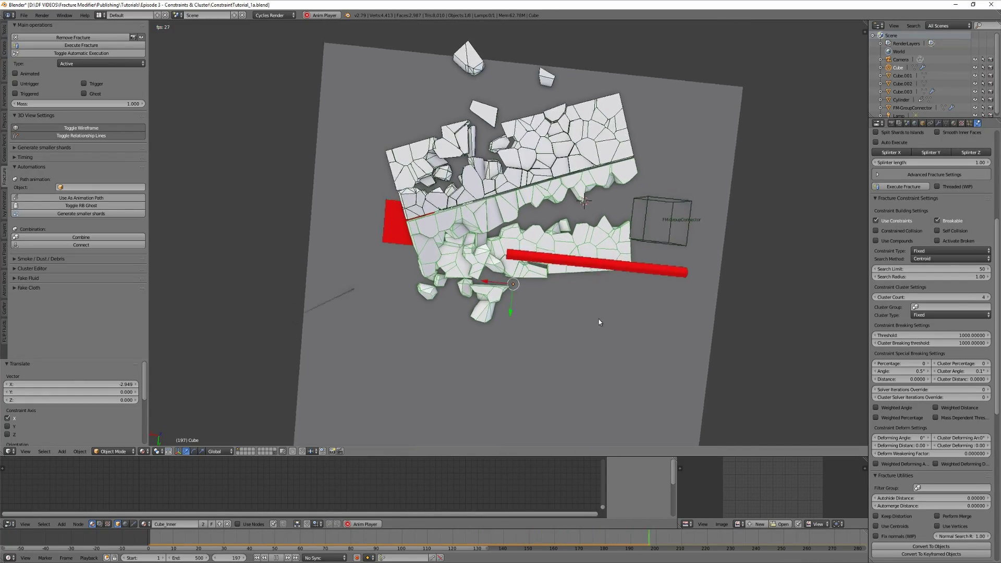